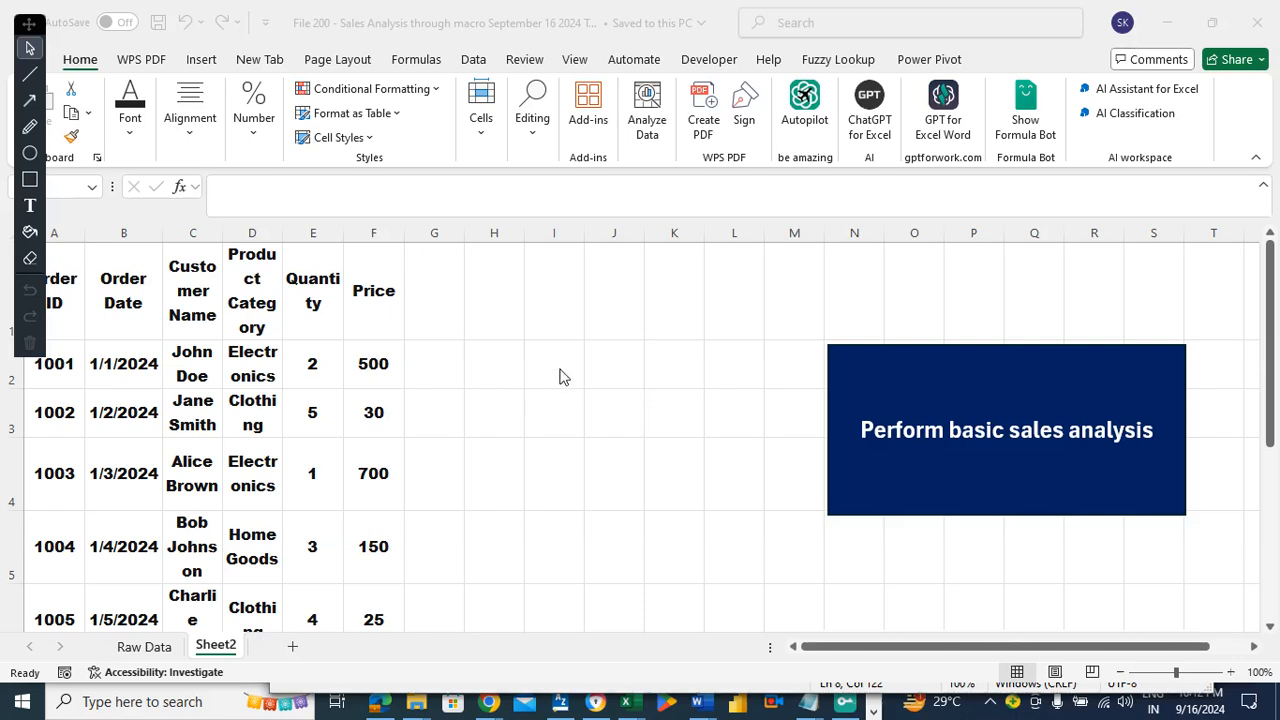
- Start recording a macro named Formatsalesanalysissep16, stored in This Workbook, with the description "this will create basic sales analysis"
click(623, 357)
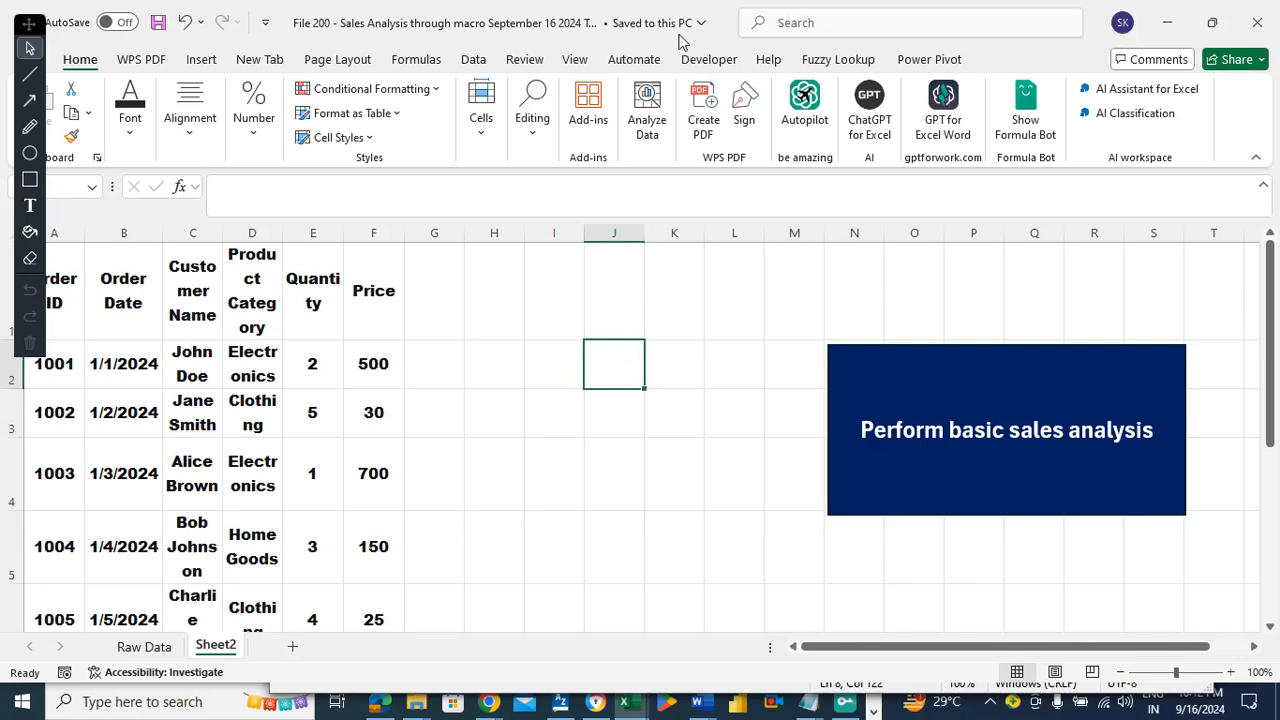
click(700, 63)
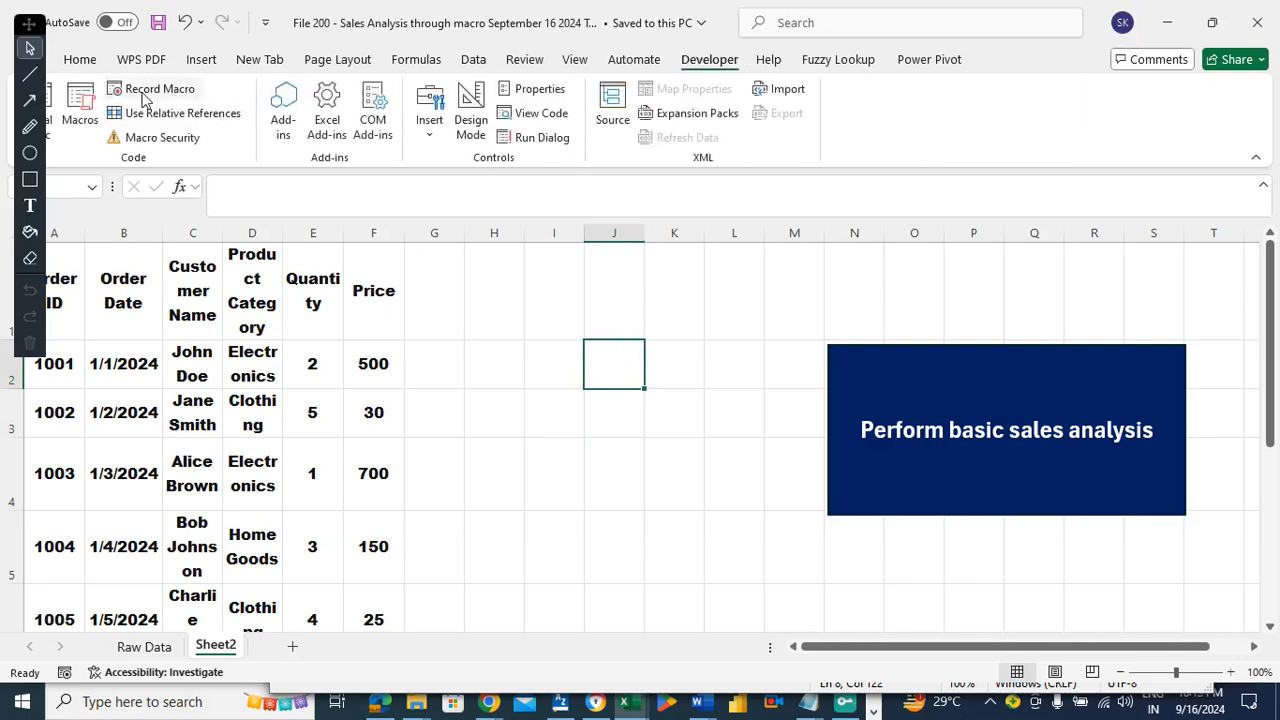
click(140, 89)
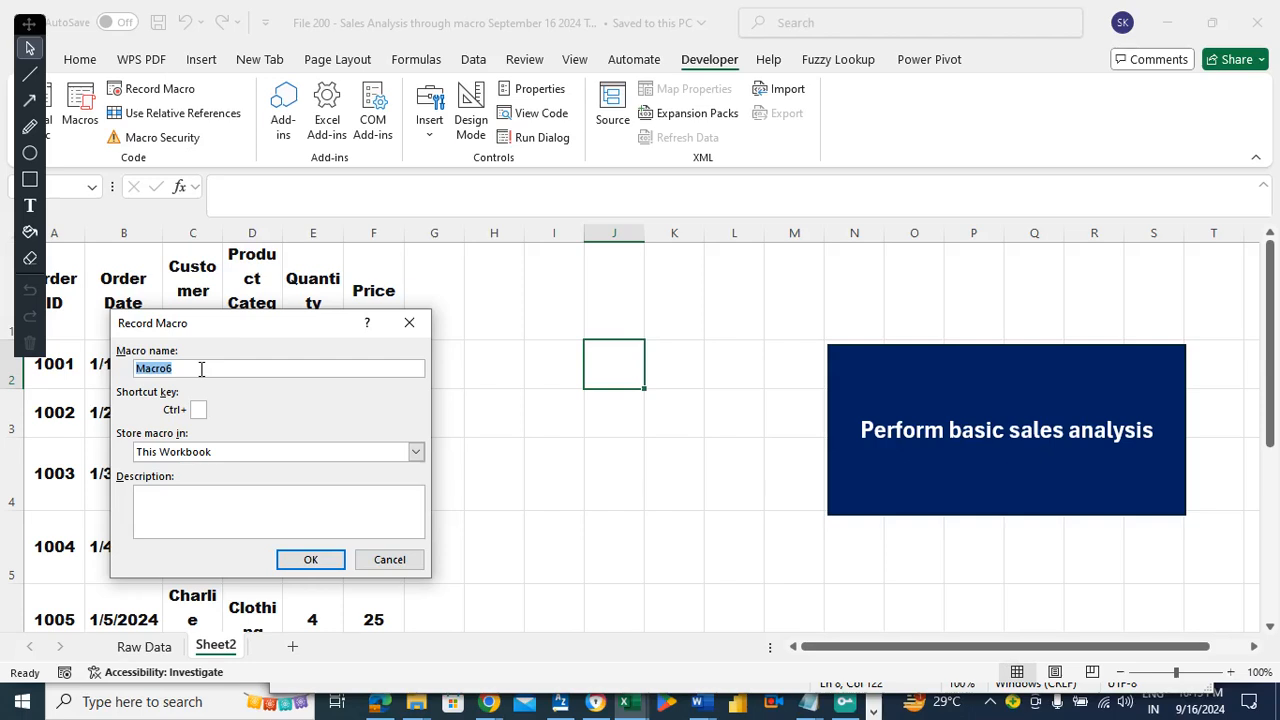
text(S)
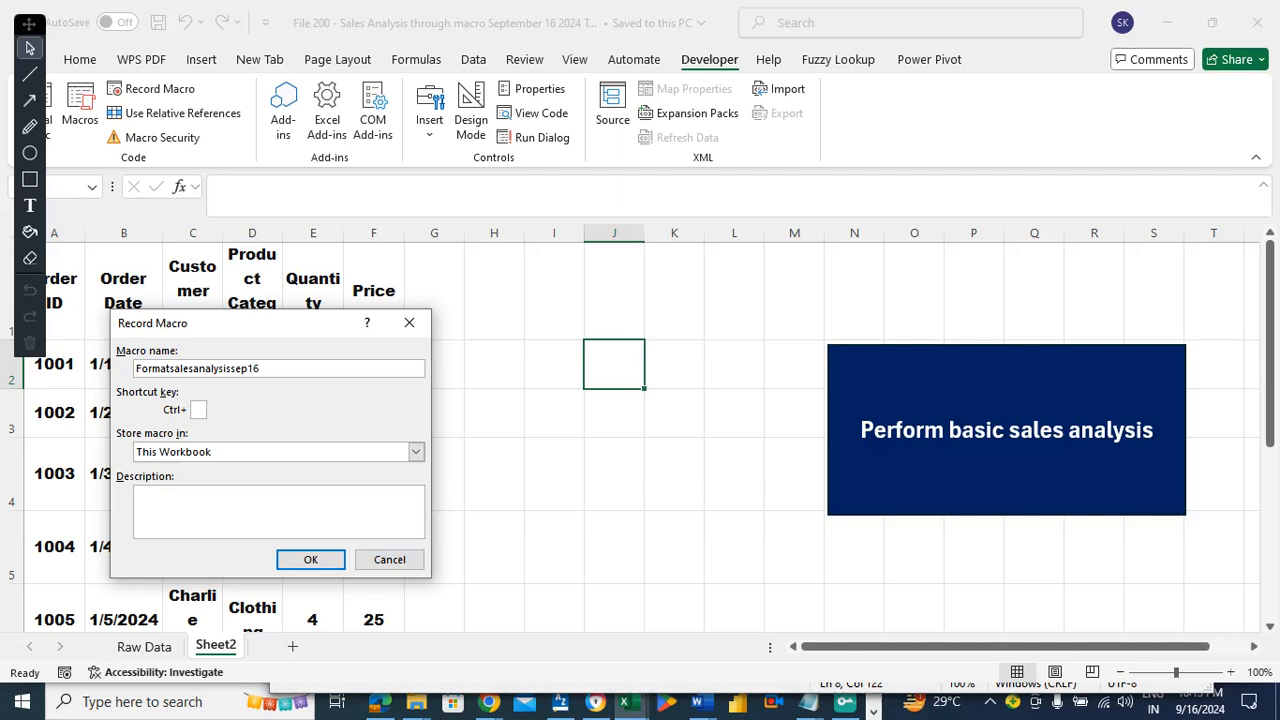
click(226, 509)
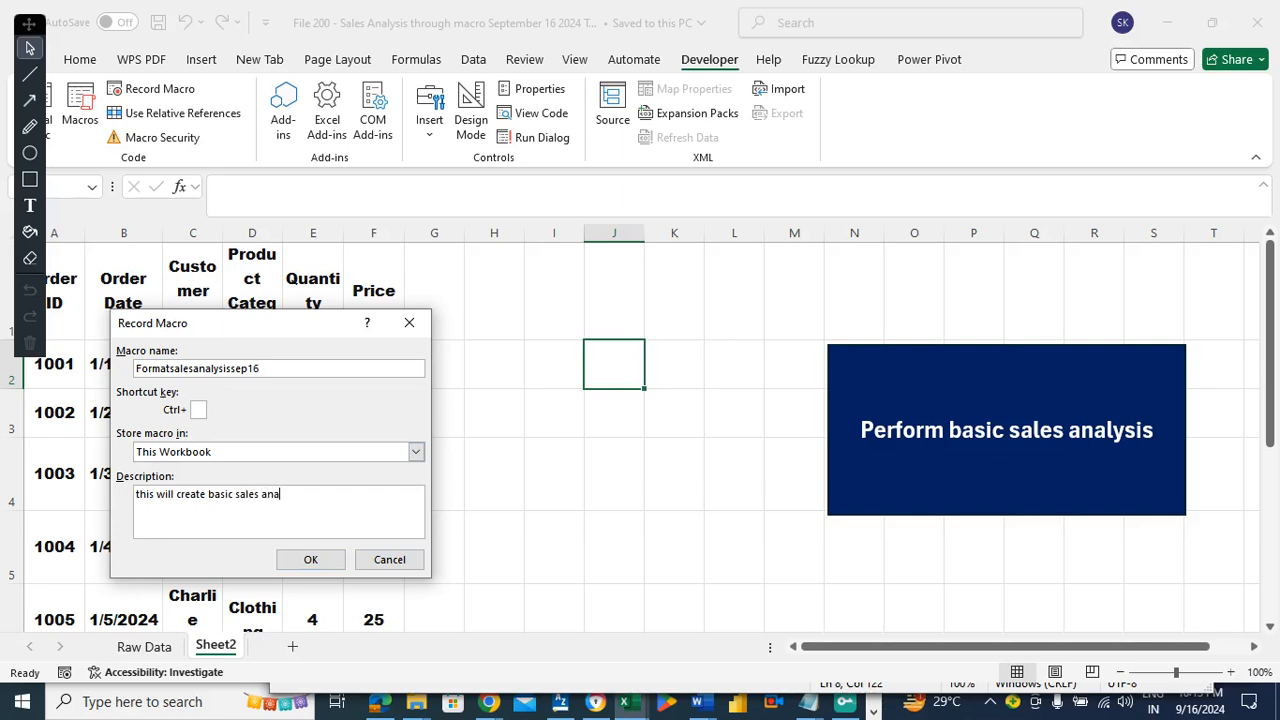
text(ysis)
click(334, 560)
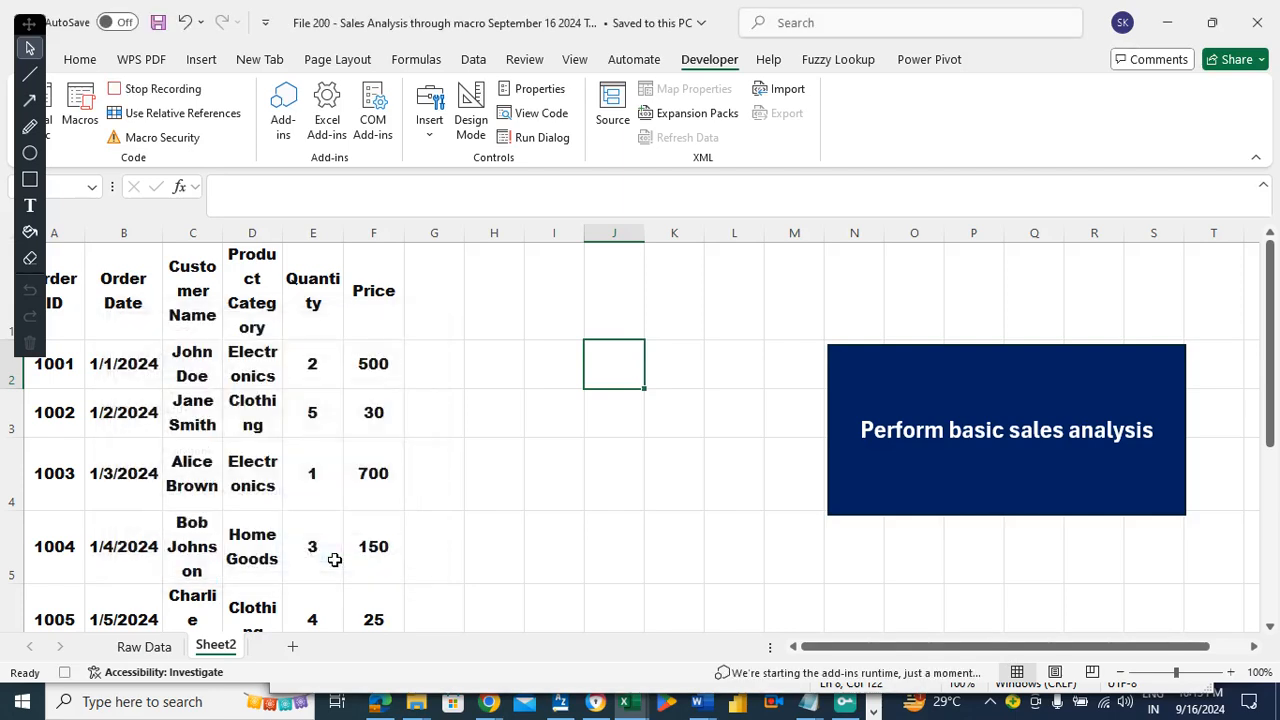
- Widen columns A through F of the sales table to one uniform column width
drag(66, 232, 388, 274)
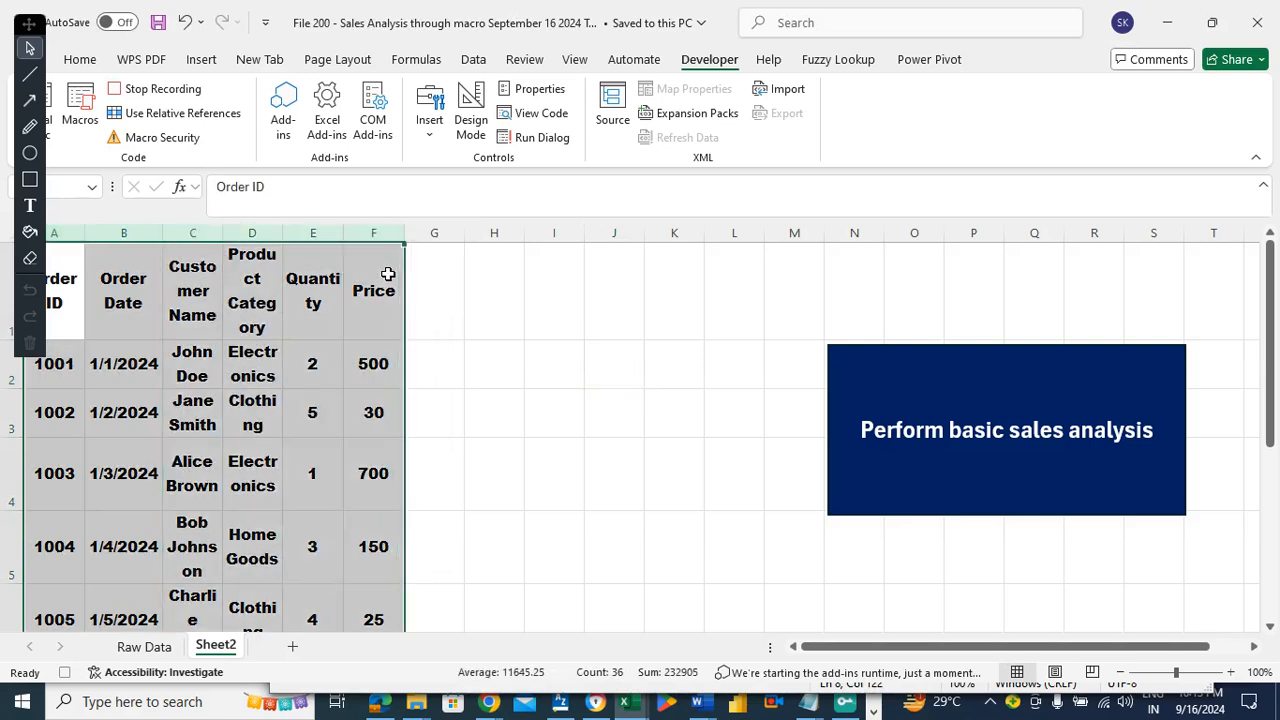
right_click(70, 228)
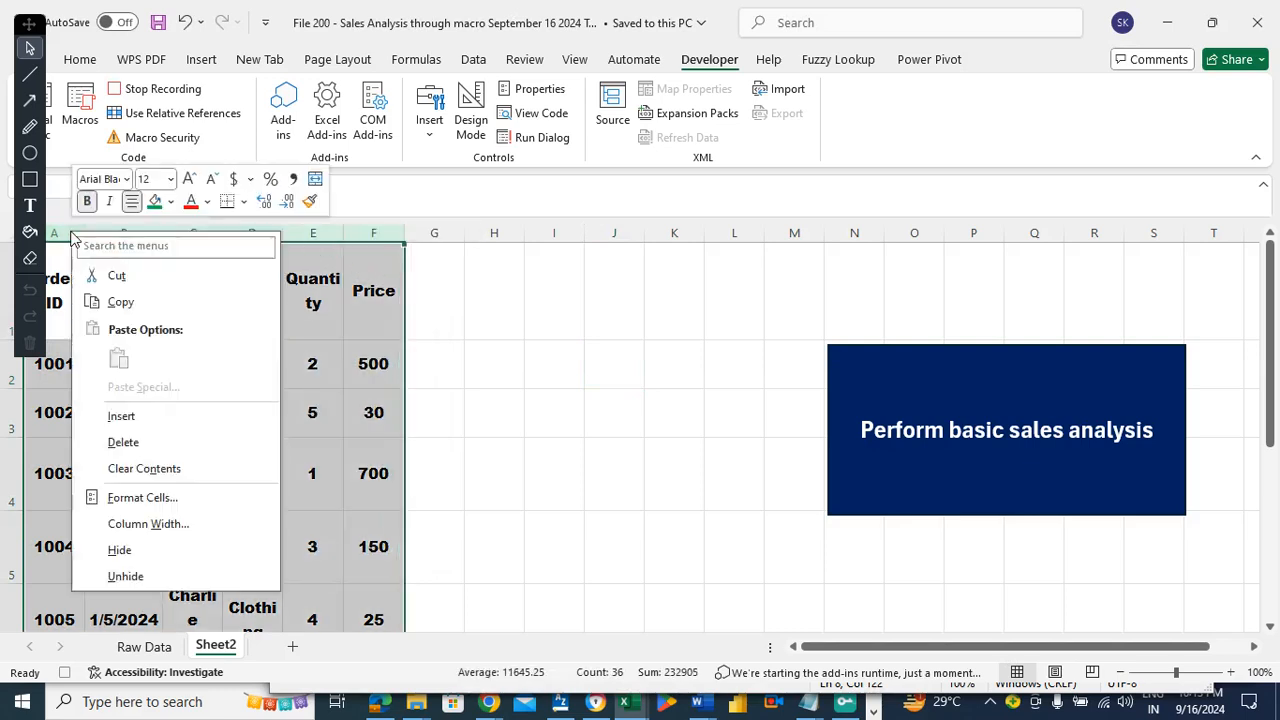
click(143, 524)
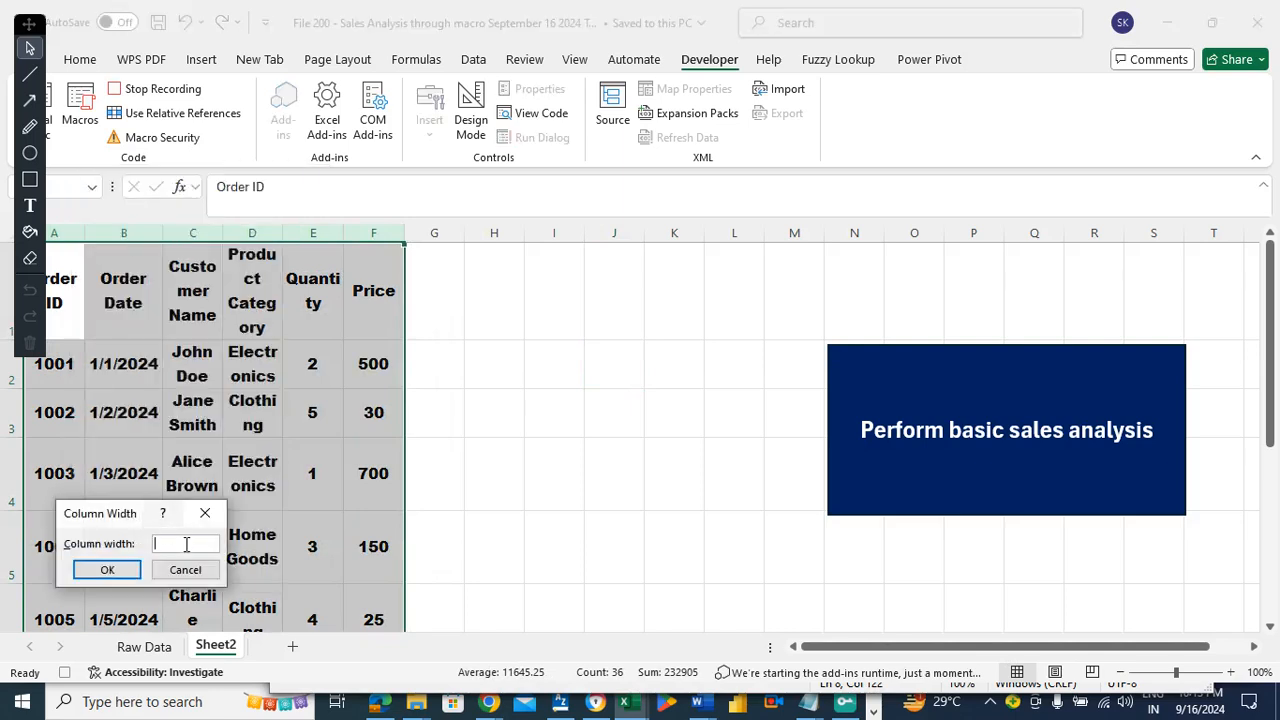
click(108, 570)
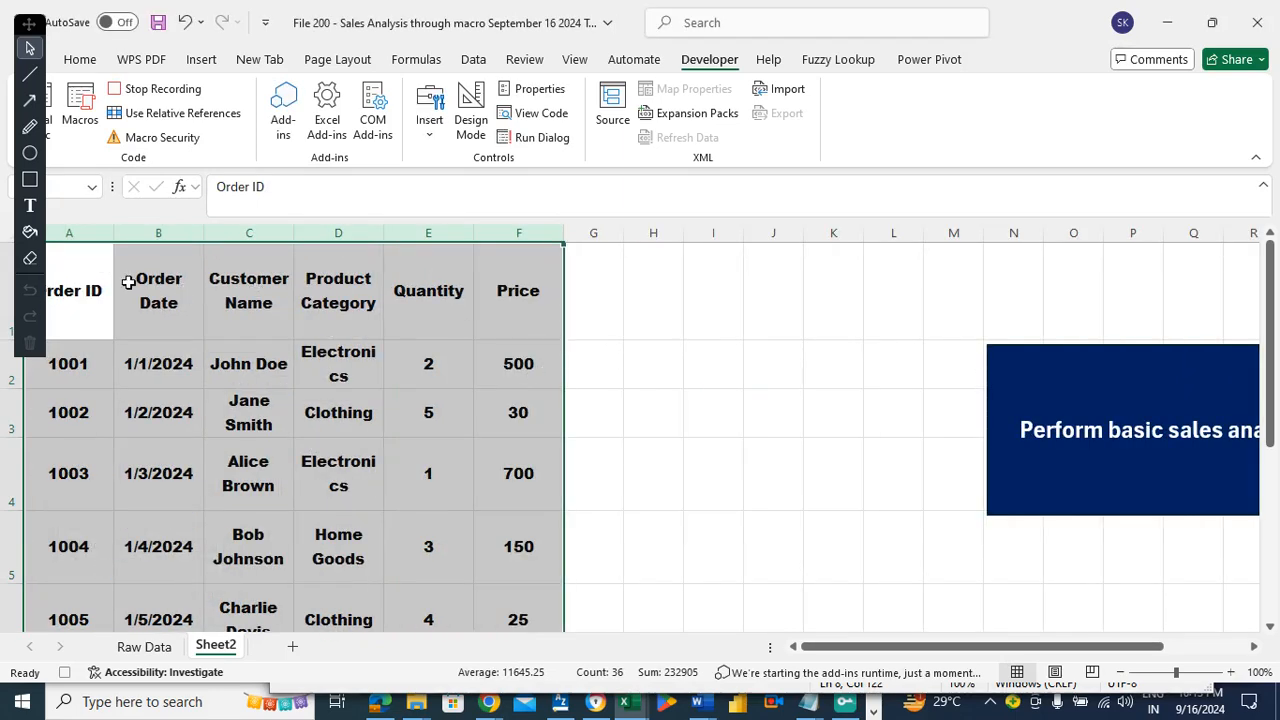
- Apply All Borders to the cells of columns A through F
click(80, 60)
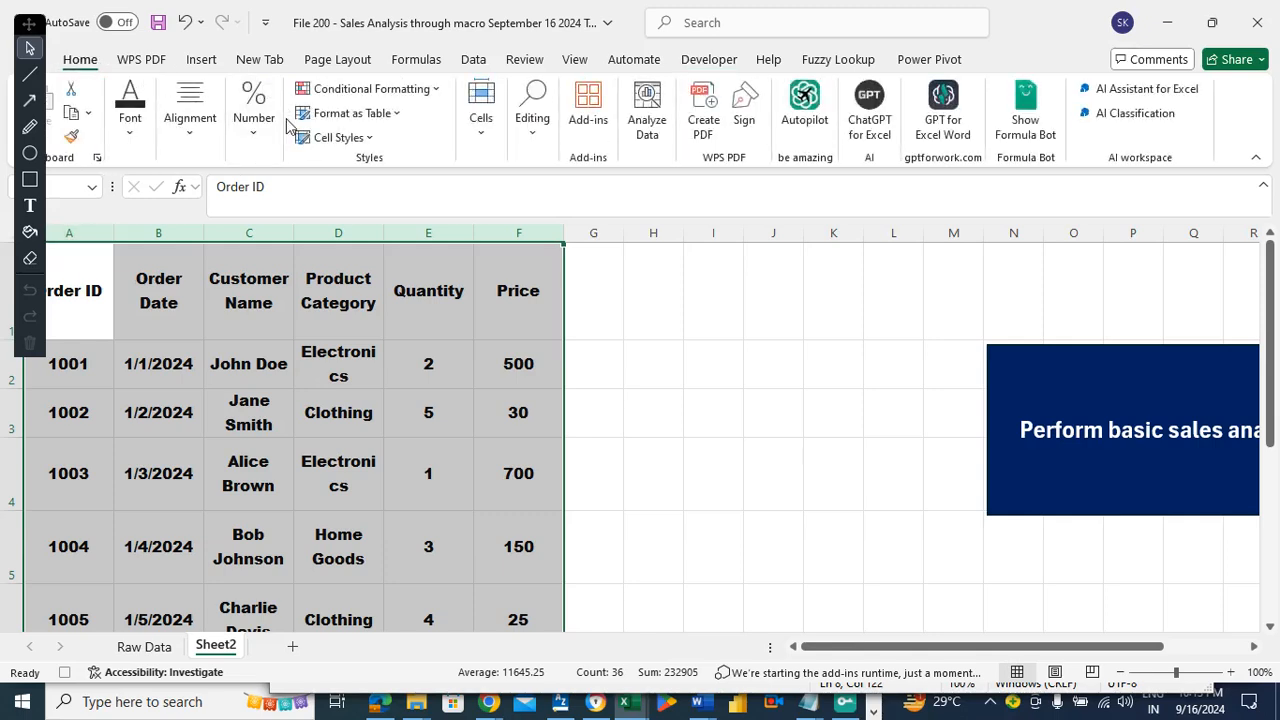
click(138, 128)
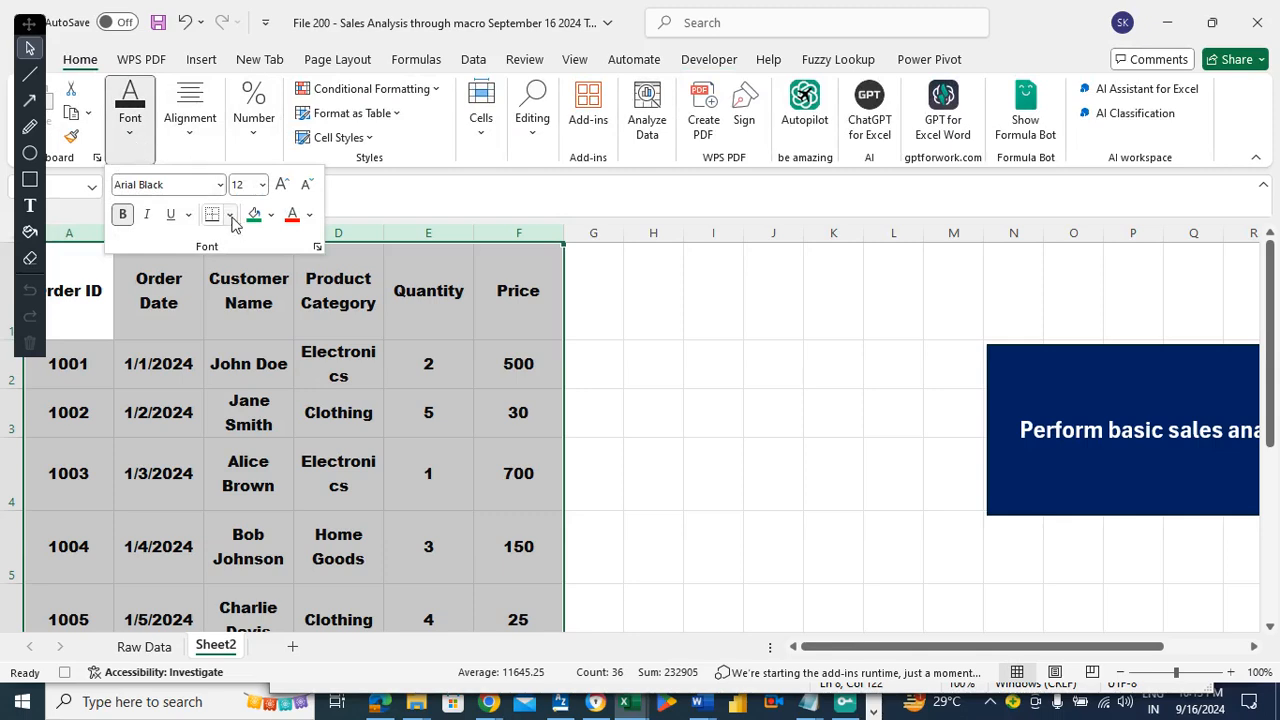
click(229, 214)
click(260, 402)
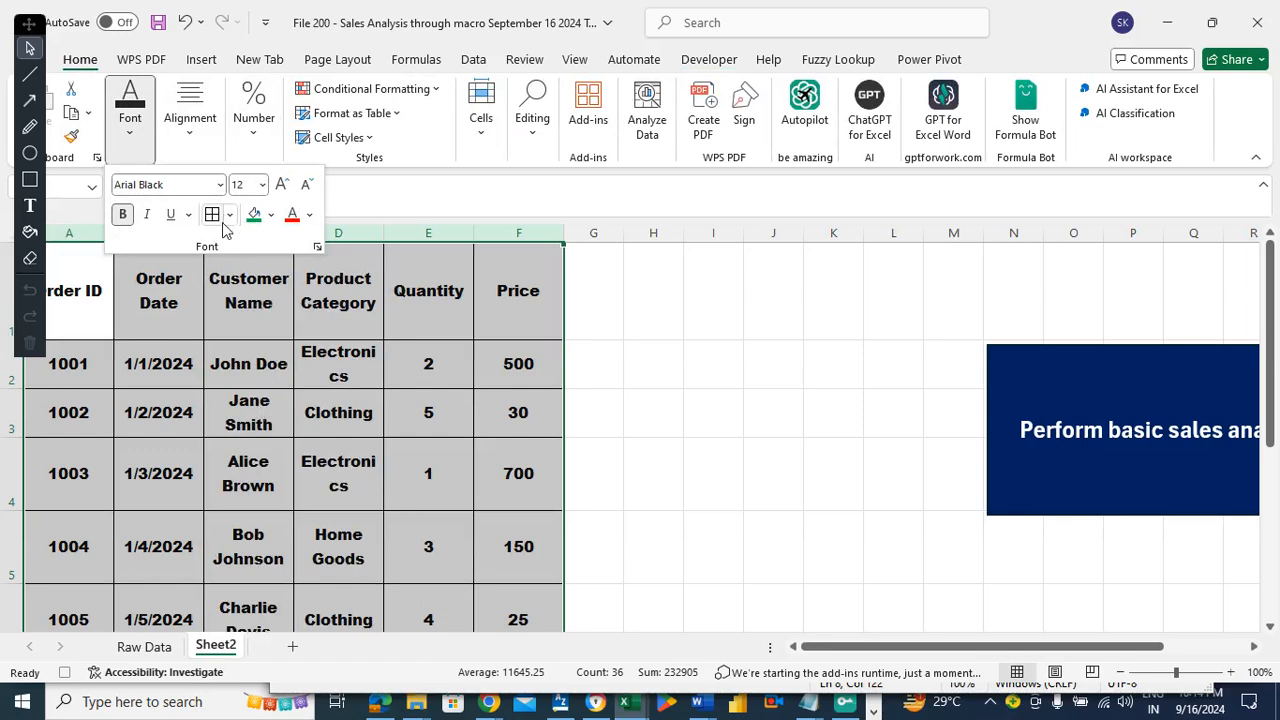
click(259, 322)
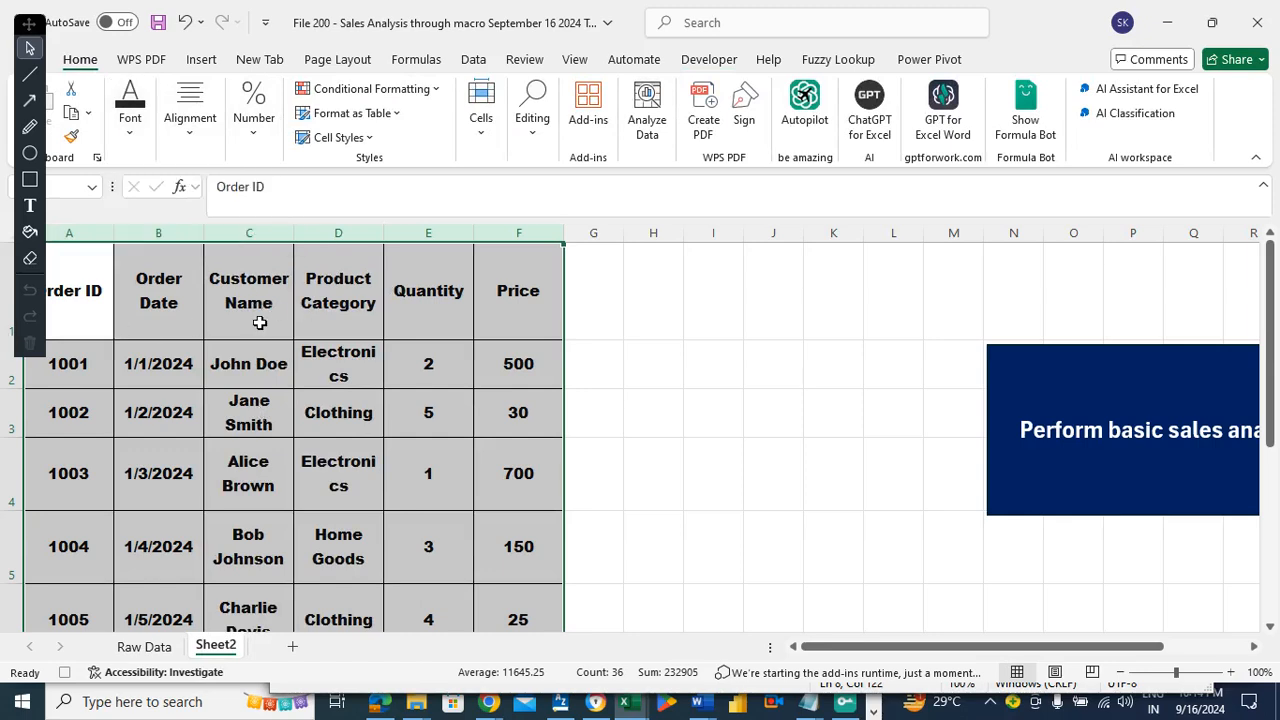
- Format the header row A1:F1 with the darkest green theme fill and white text
click(74, 265)
drag(135, 270, 517, 286)
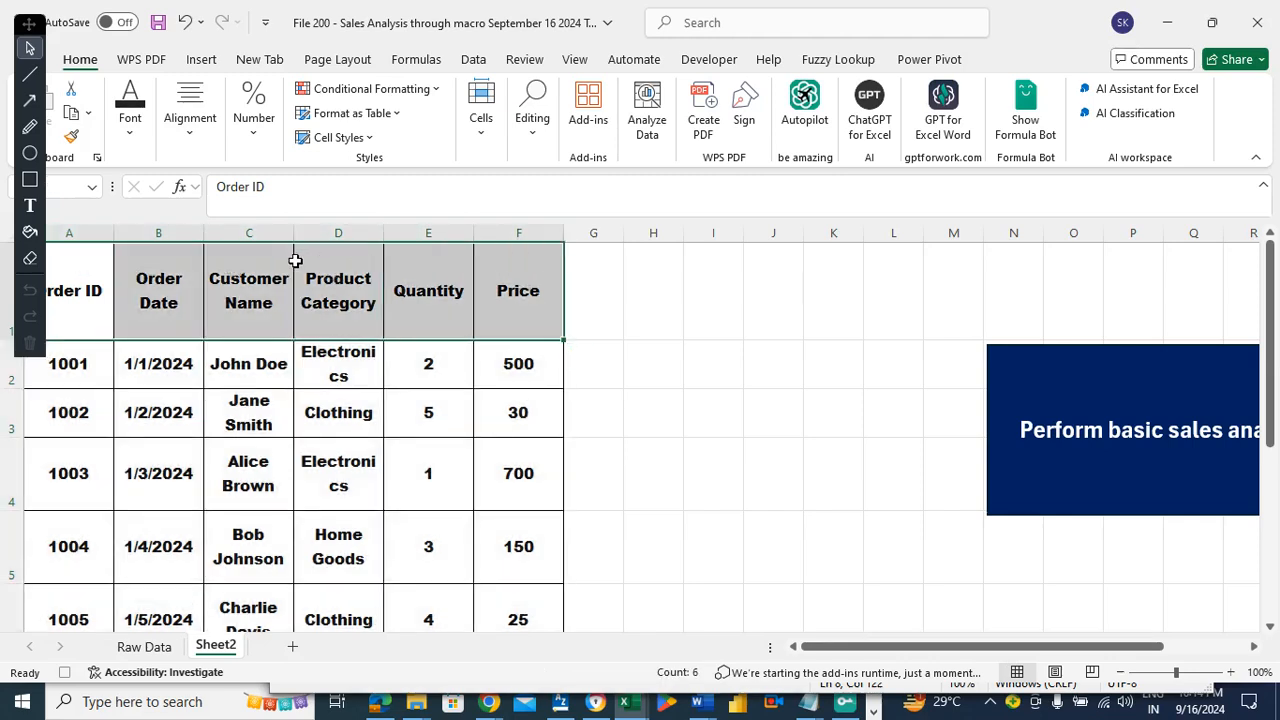
click(132, 140)
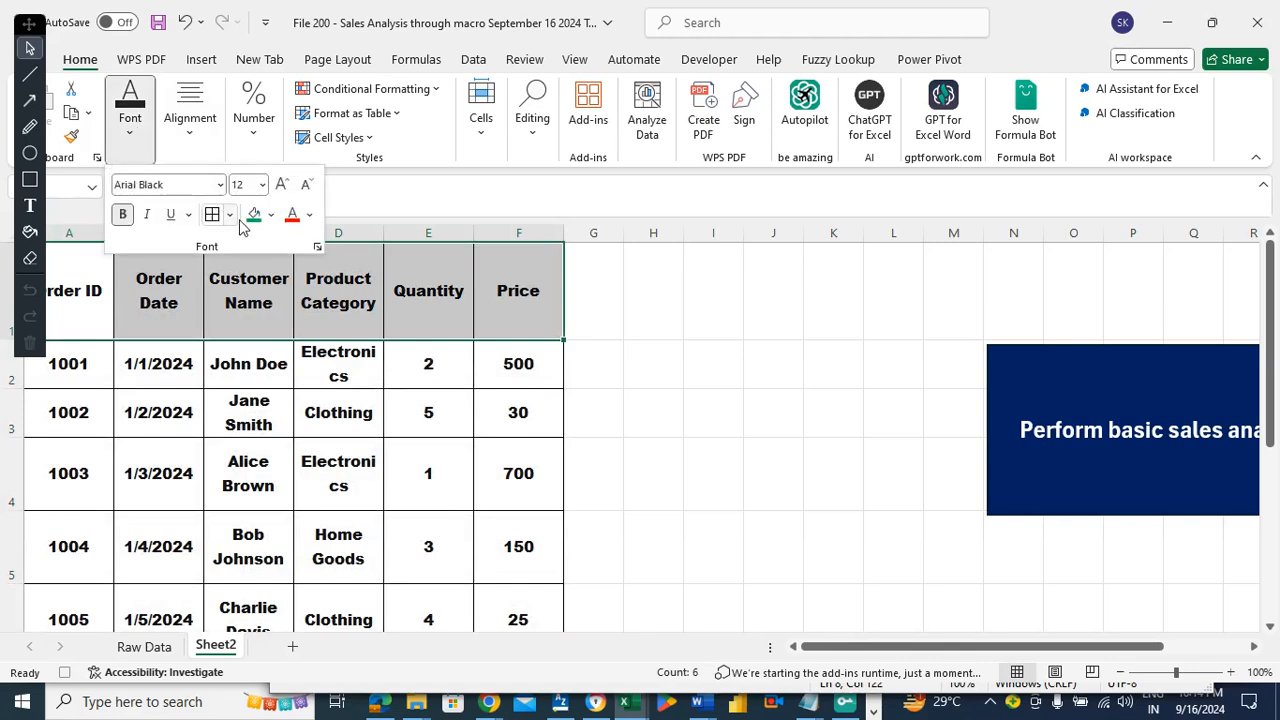
click(271, 218)
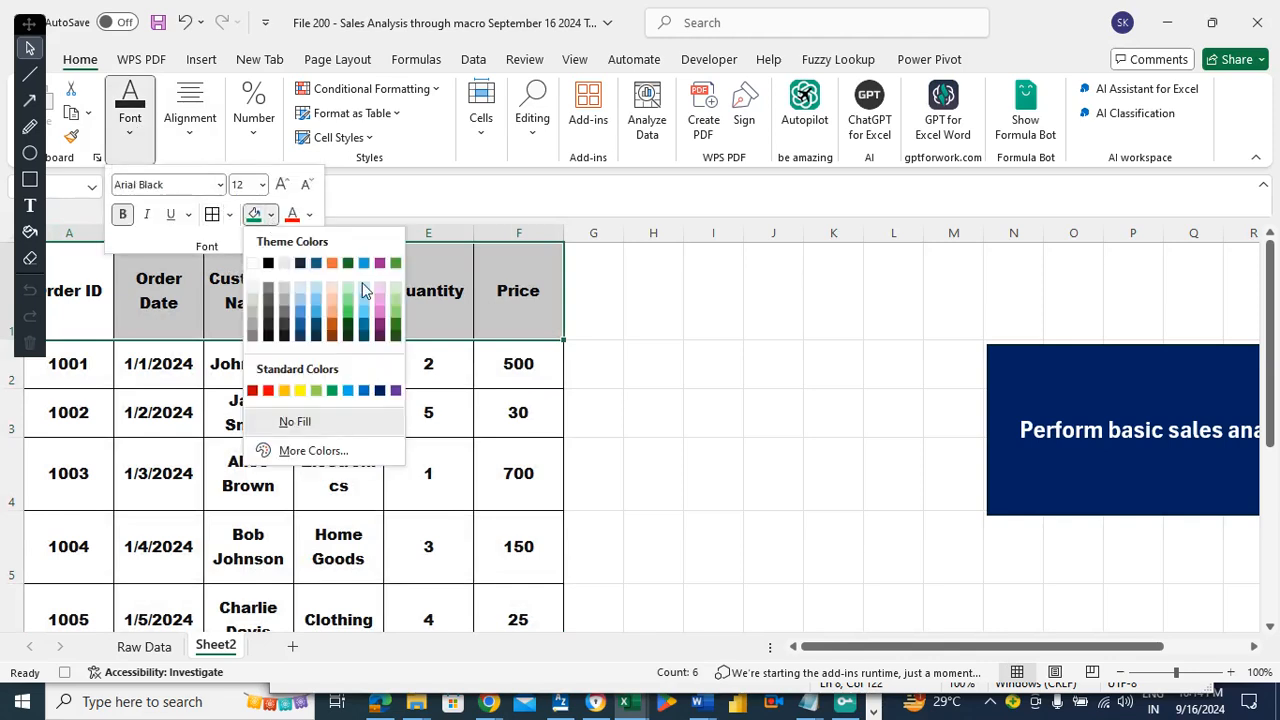
click(348, 336)
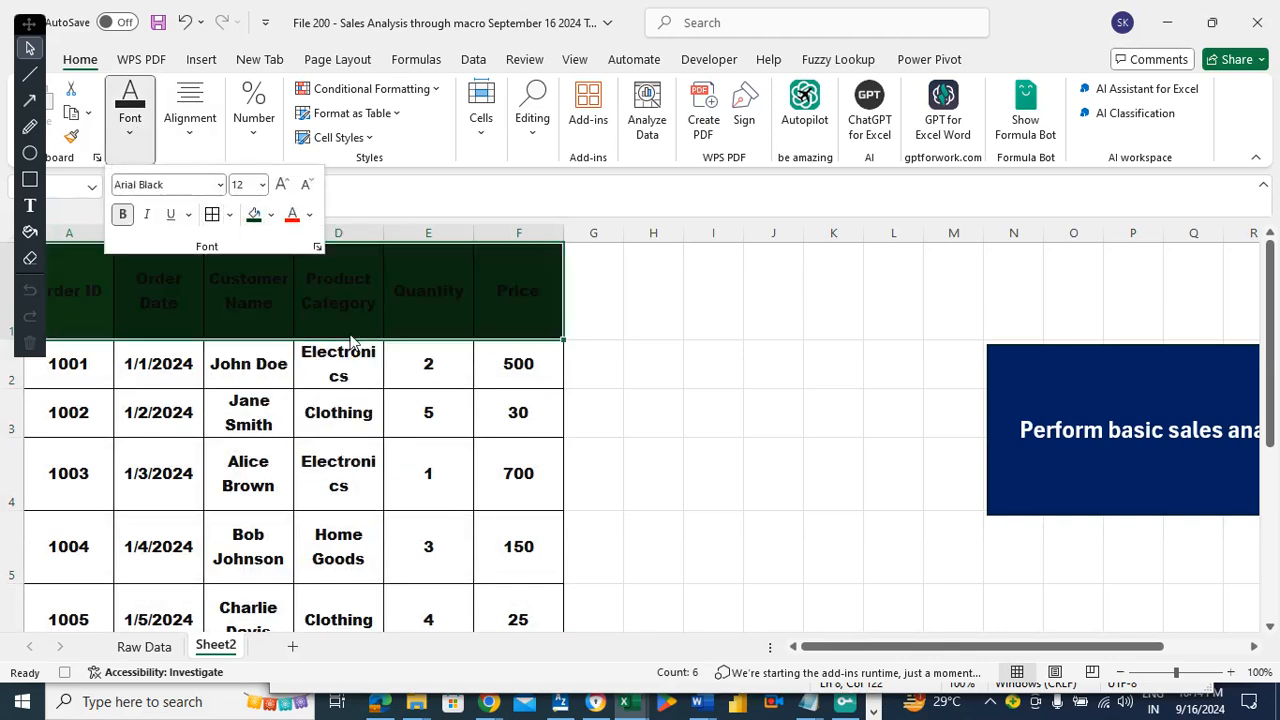
click(311, 216)
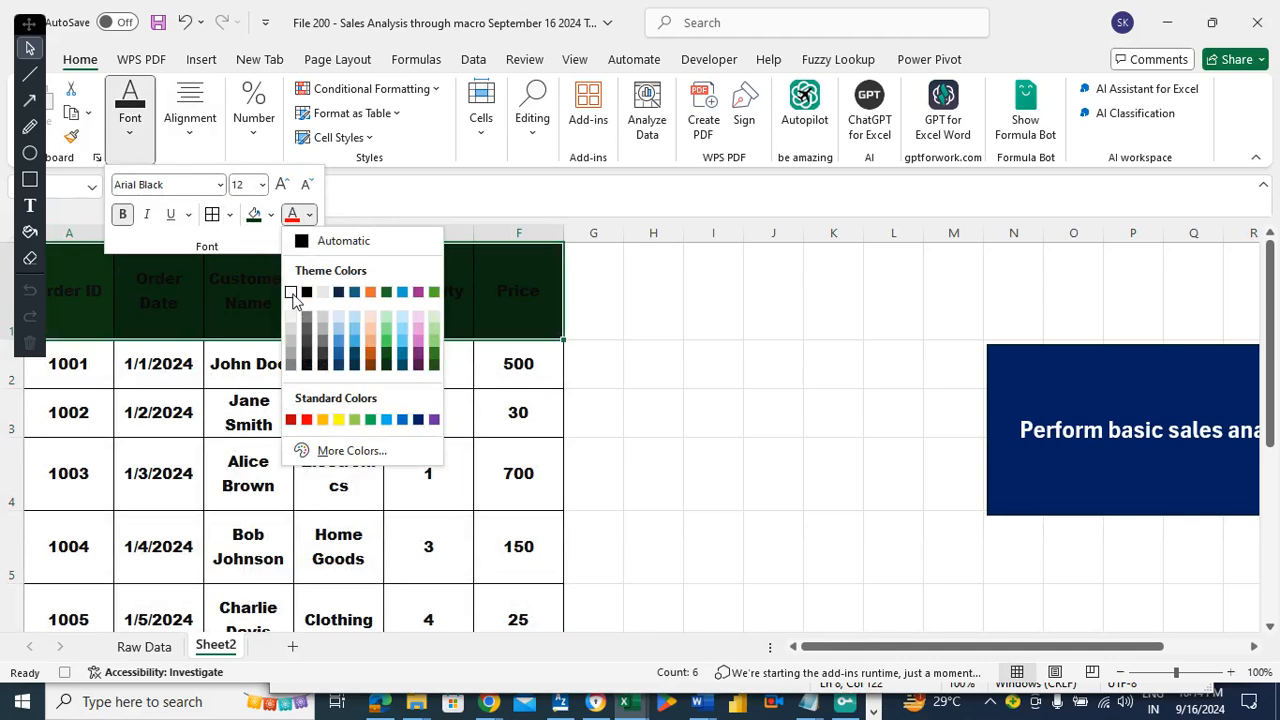
click(290, 291)
- Fill the data rows A2:F6 with a medium green theme color
click(77, 320)
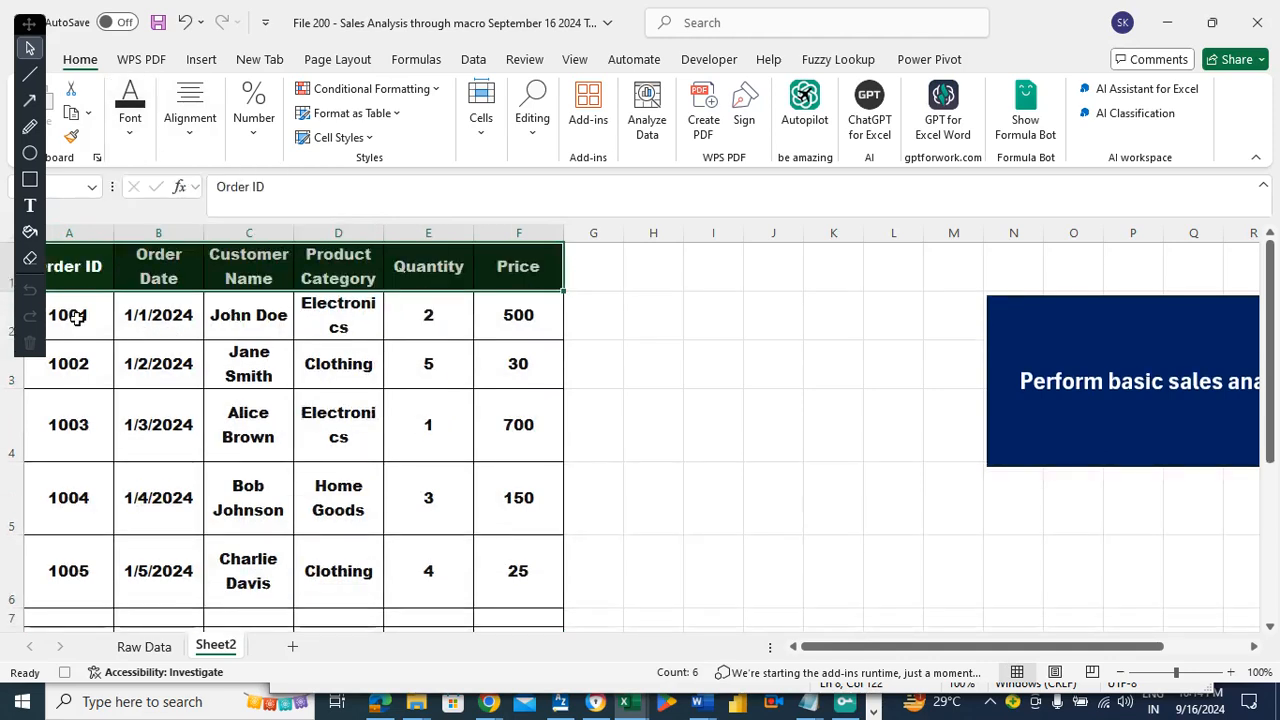
drag(72, 315, 523, 577)
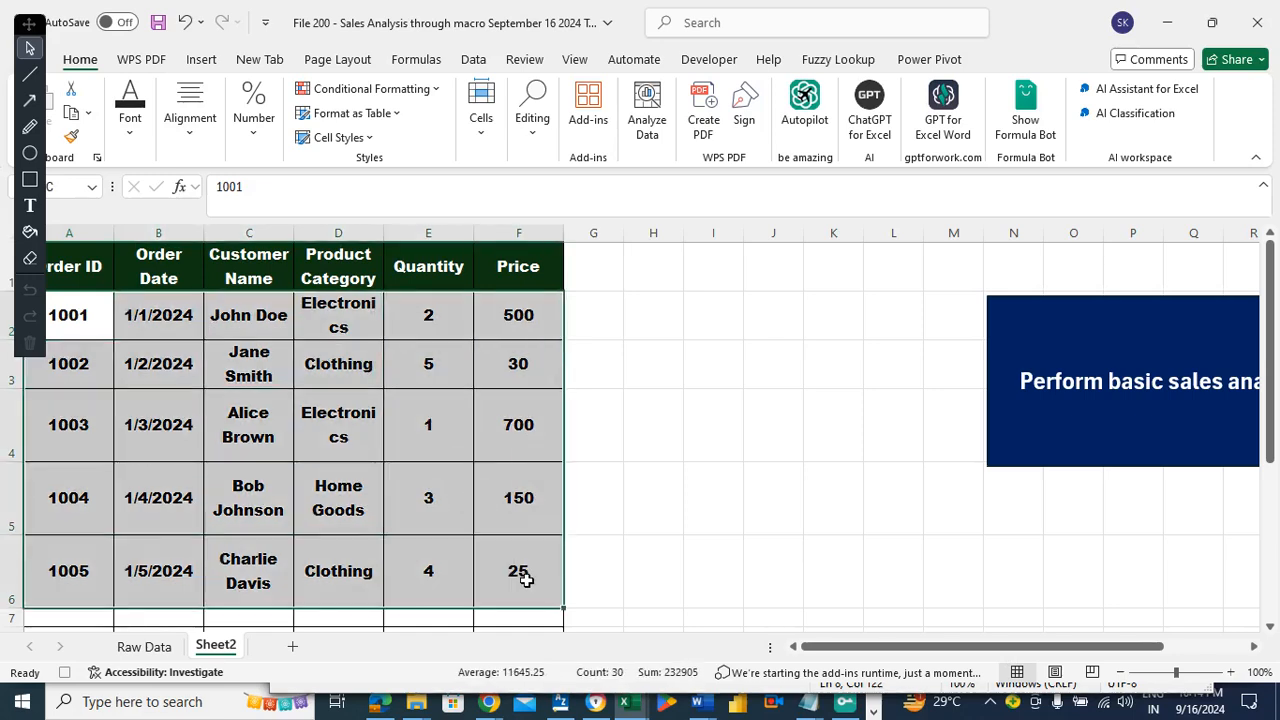
click(138, 128)
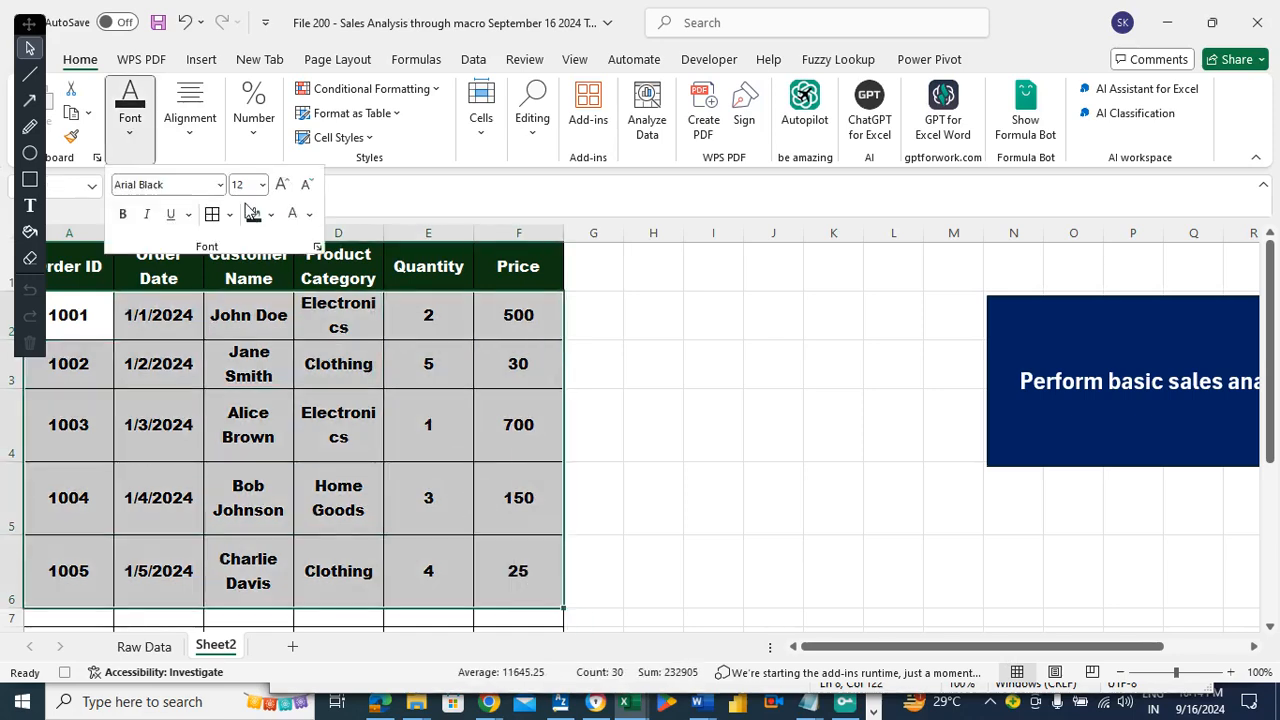
click(270, 218)
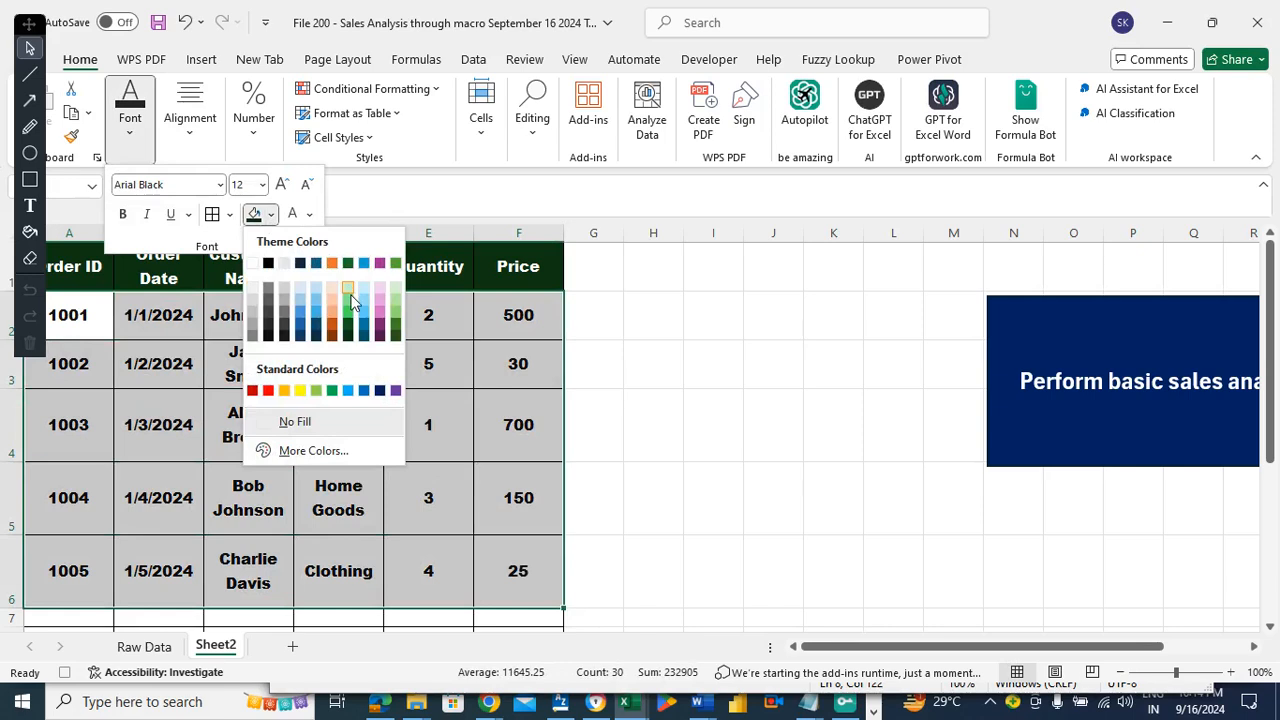
click(350, 320)
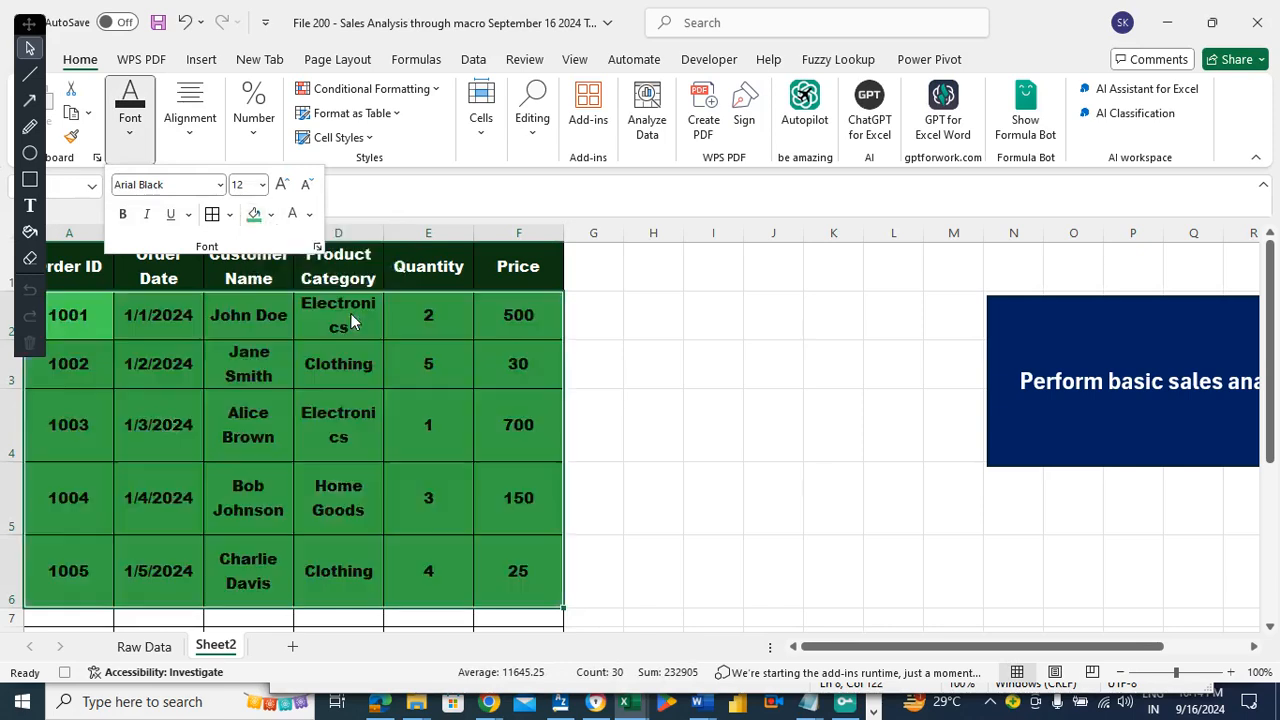
click(121, 599)
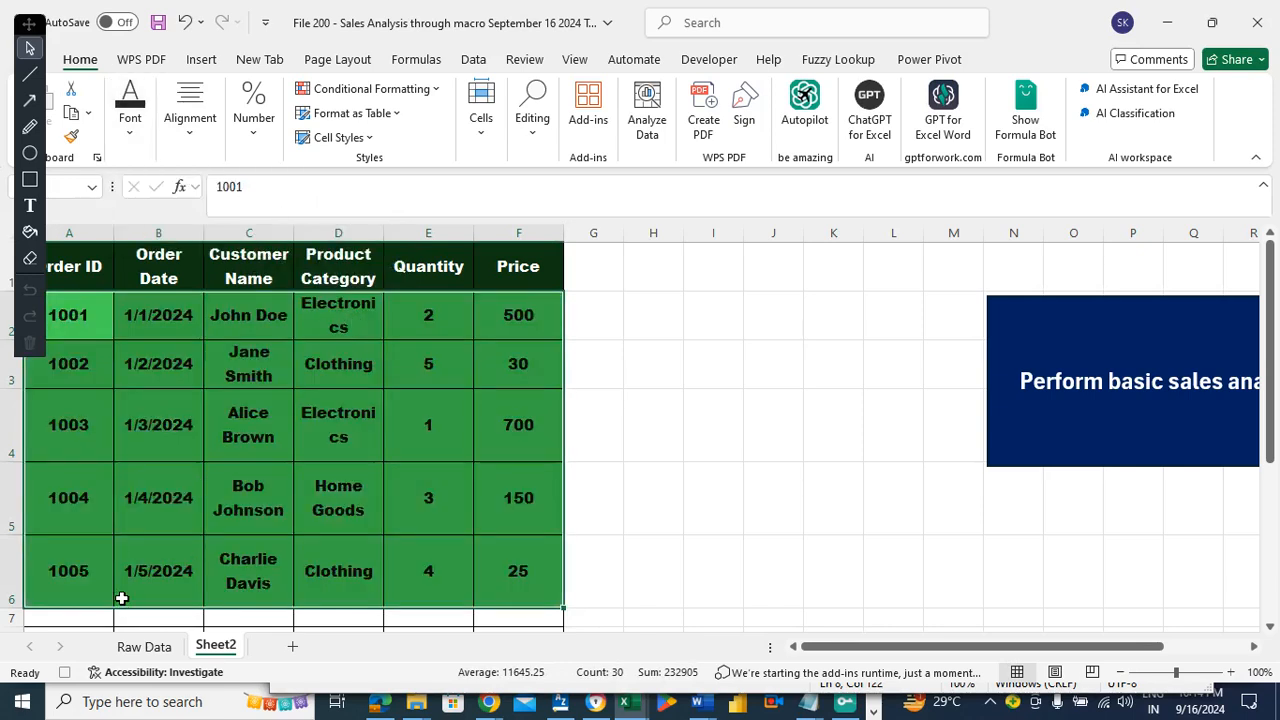
- Merge and center cells A7:D7 below the last order row
click(70, 612)
drag(70, 612, 313, 617)
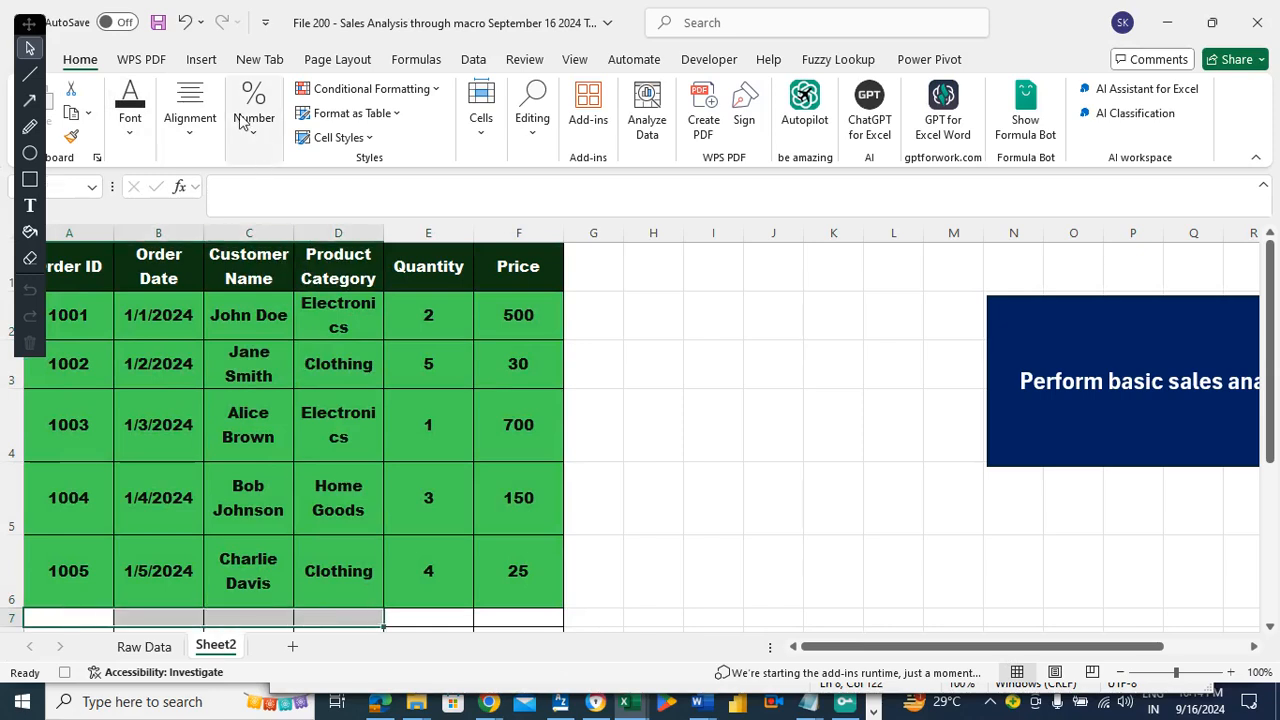
click(190, 118)
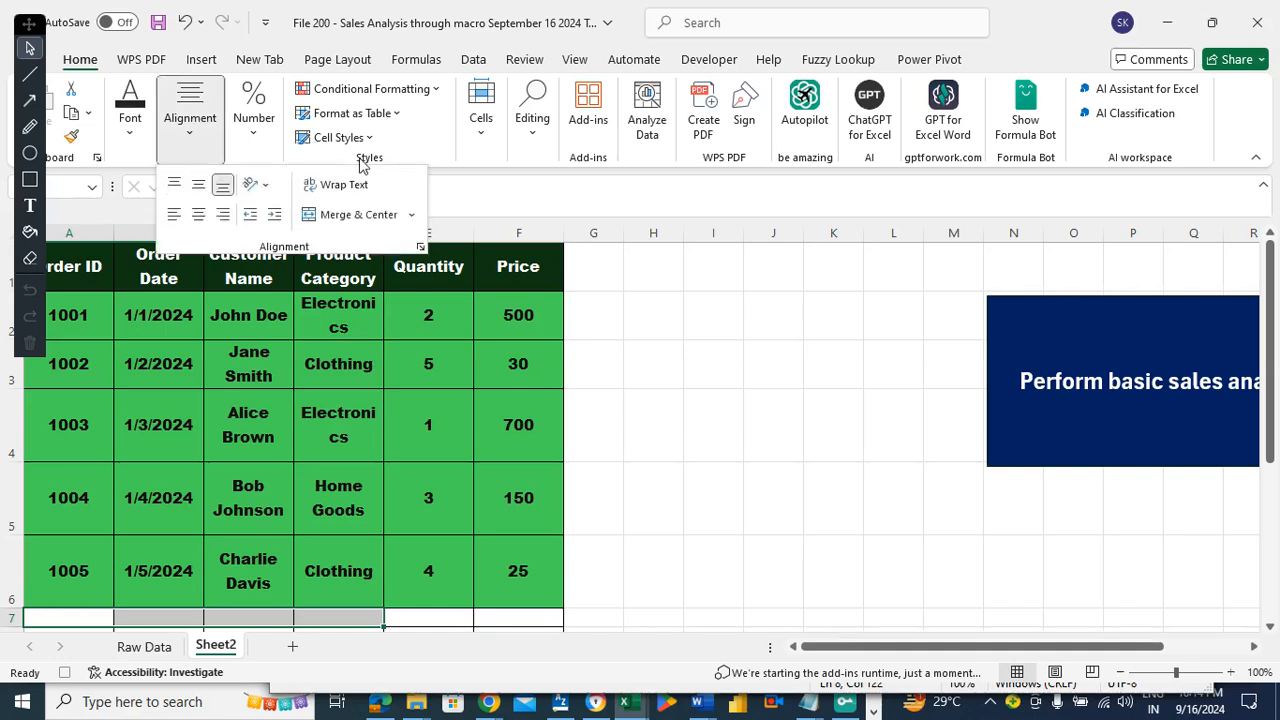
click(357, 215)
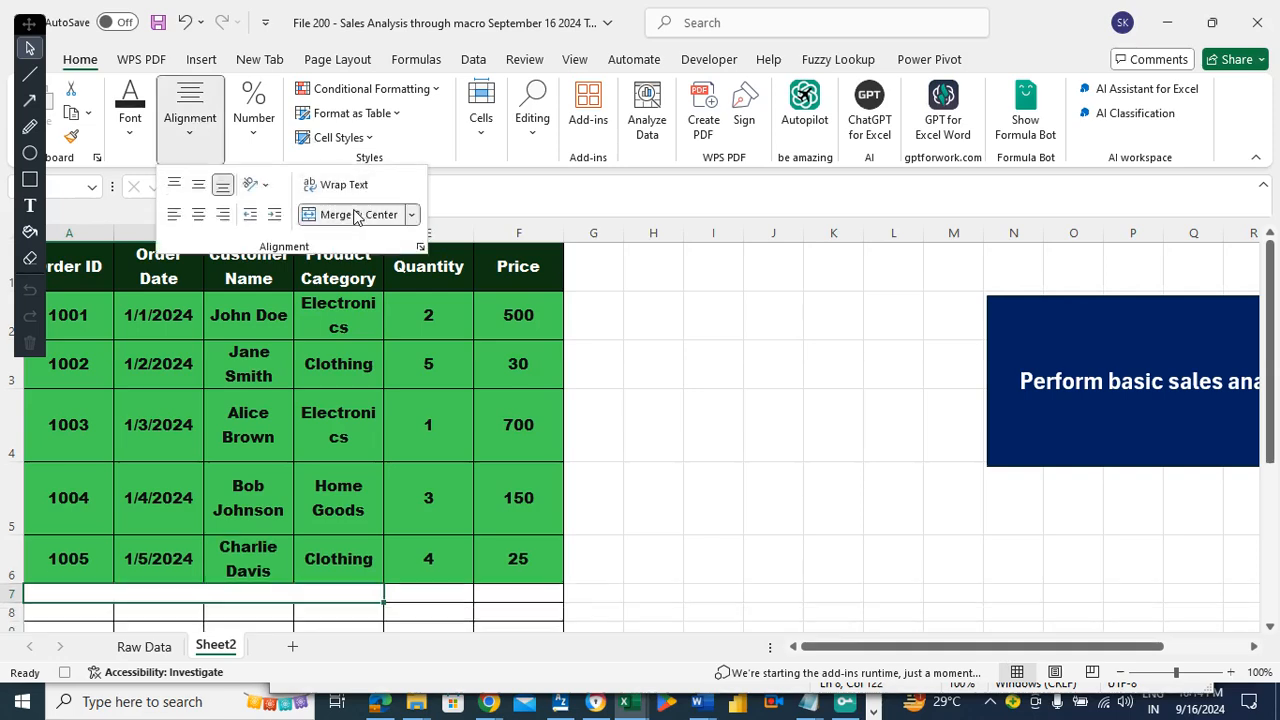
- Enter the label "Total" in the merged cell of row 7
click(154, 601)
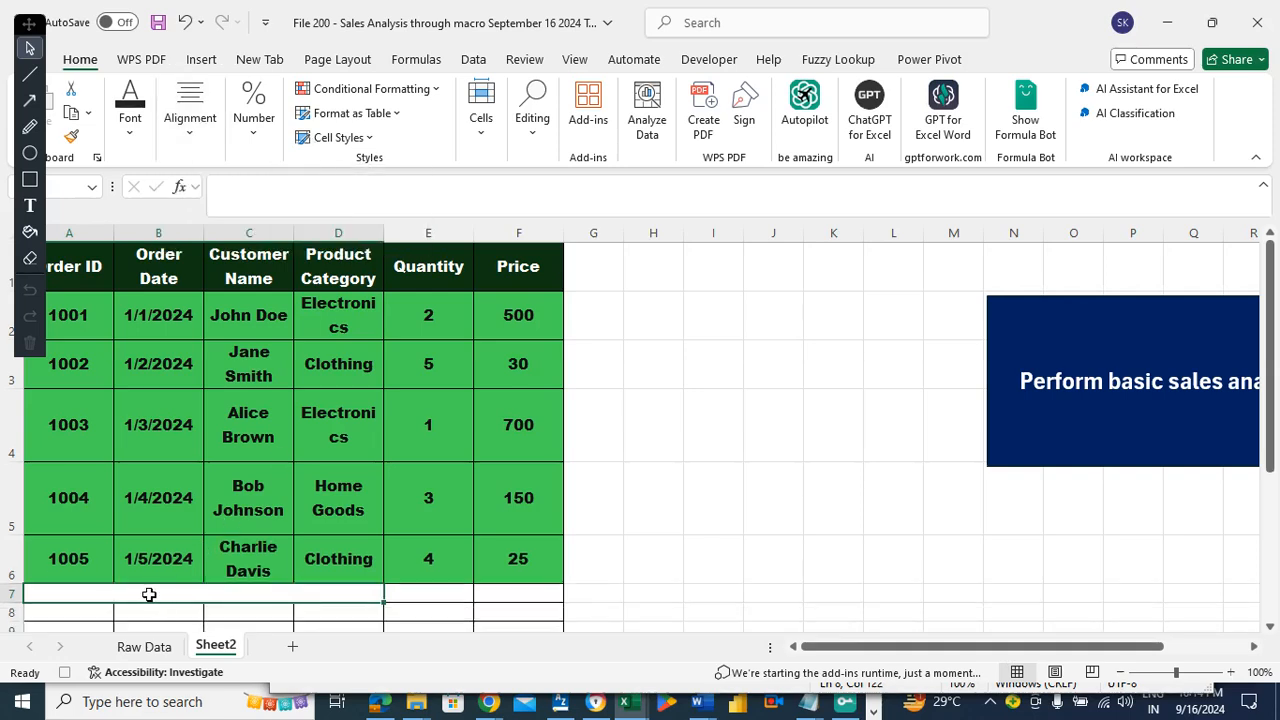
text(T)
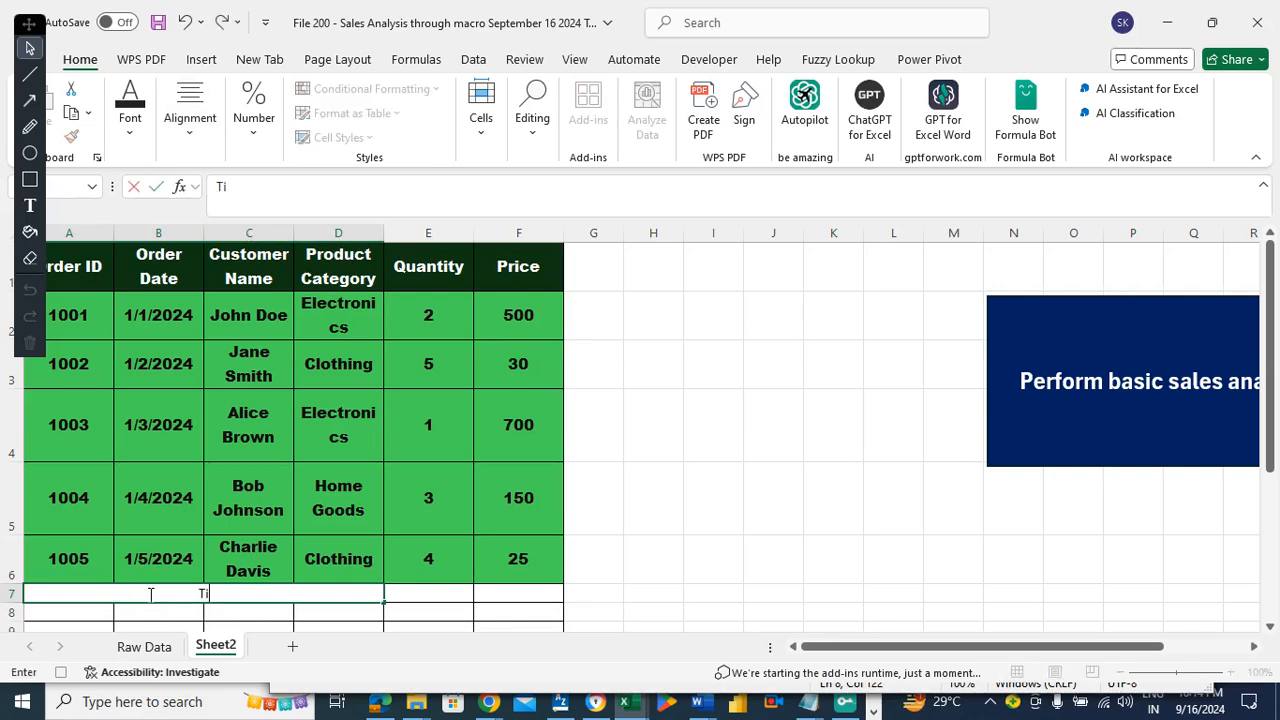
text(otal)
key(Return)
- Format the merged Total cell with font size 20 and the same medium green fill as the data rows
key(Up)
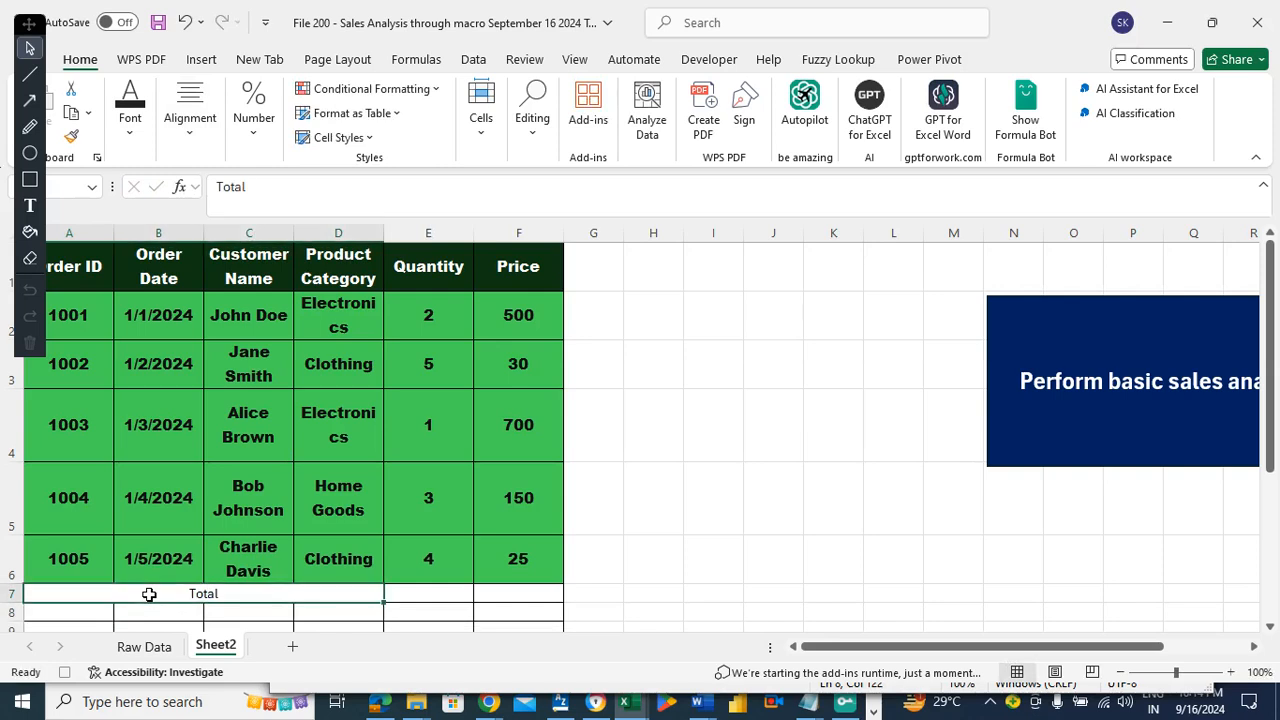
key(Up)
click(148, 594)
click(138, 128)
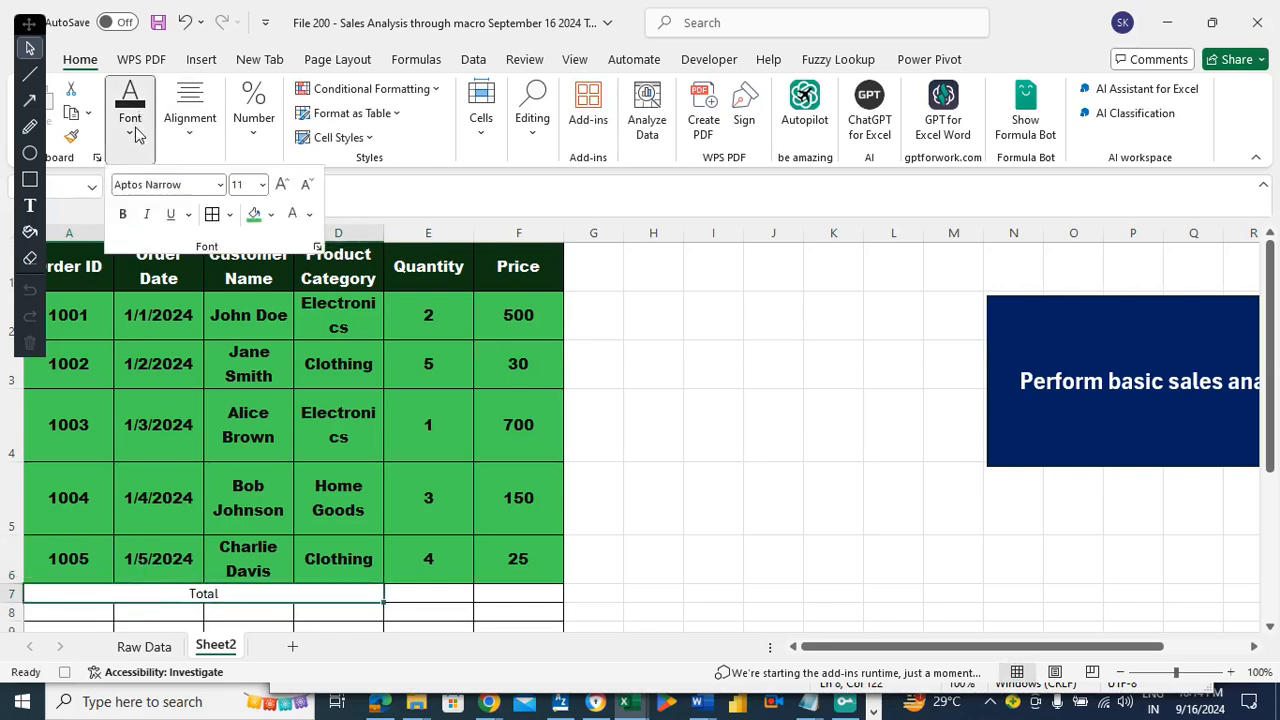
click(260, 186)
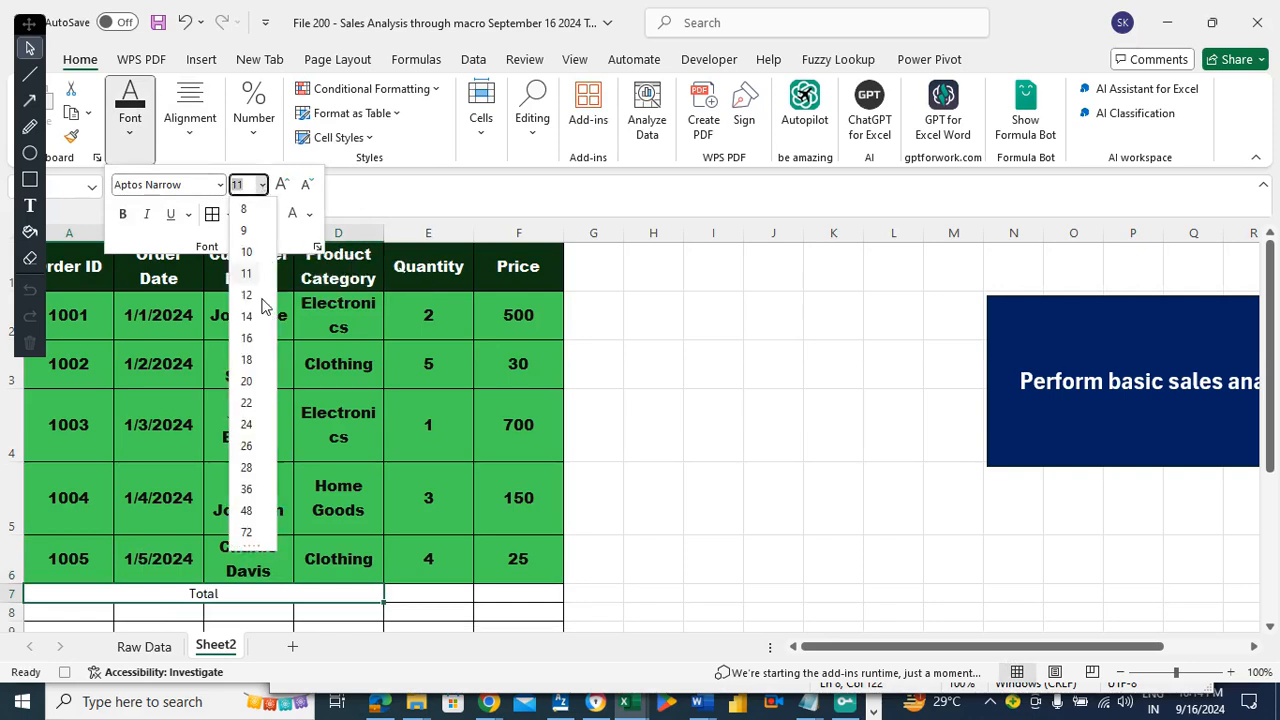
click(247, 380)
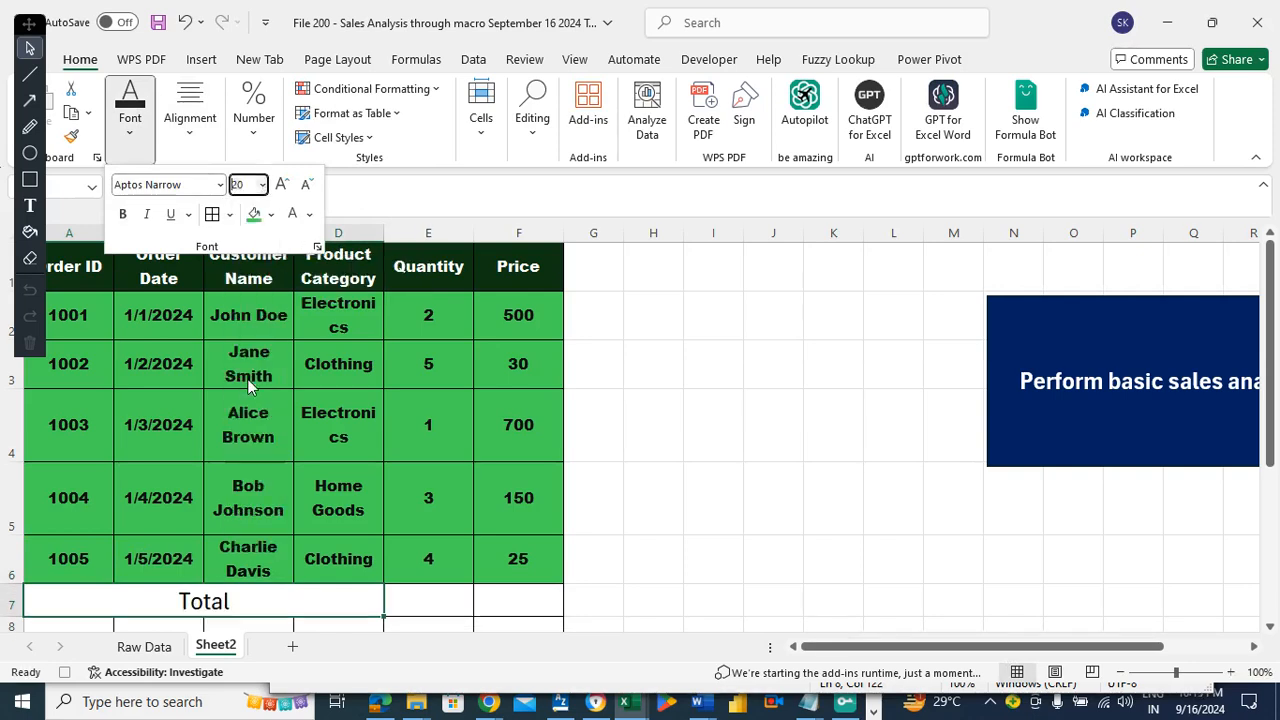
click(254, 214)
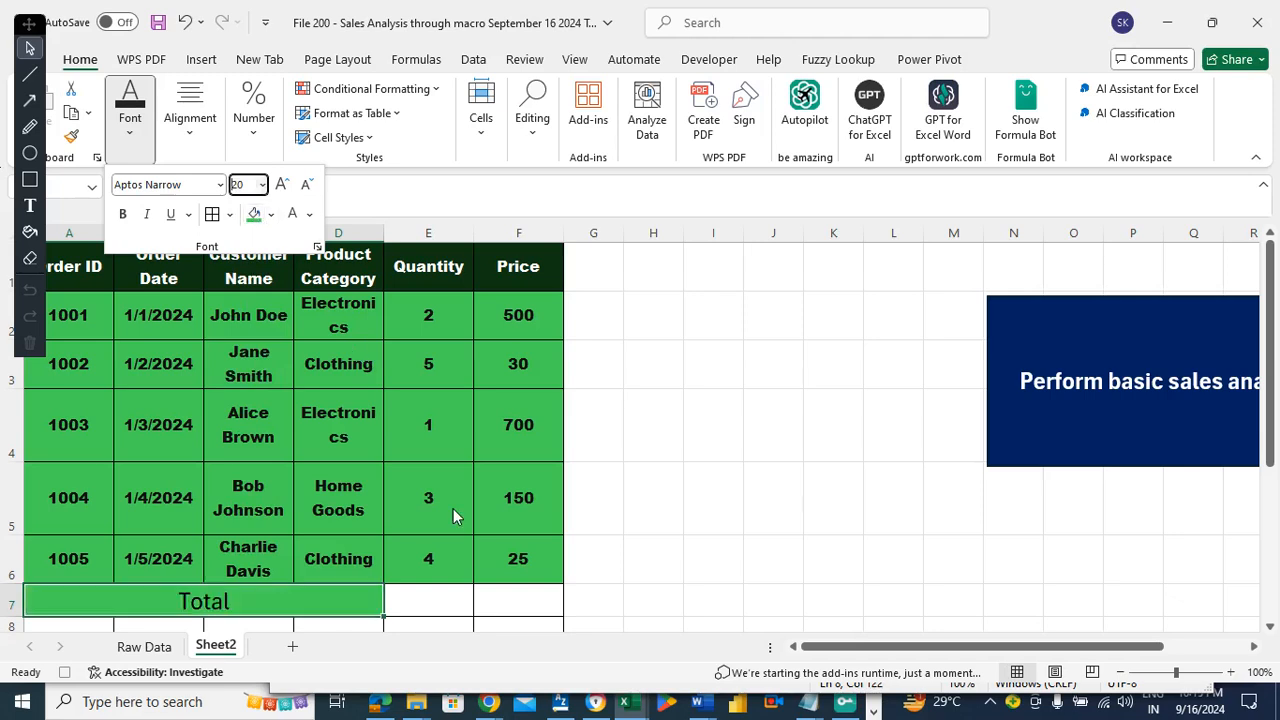
- Format cells E7:F7 of the Total row with font size 20 and the same medium green fill as the data rows
click(430, 592)
drag(430, 592, 514, 594)
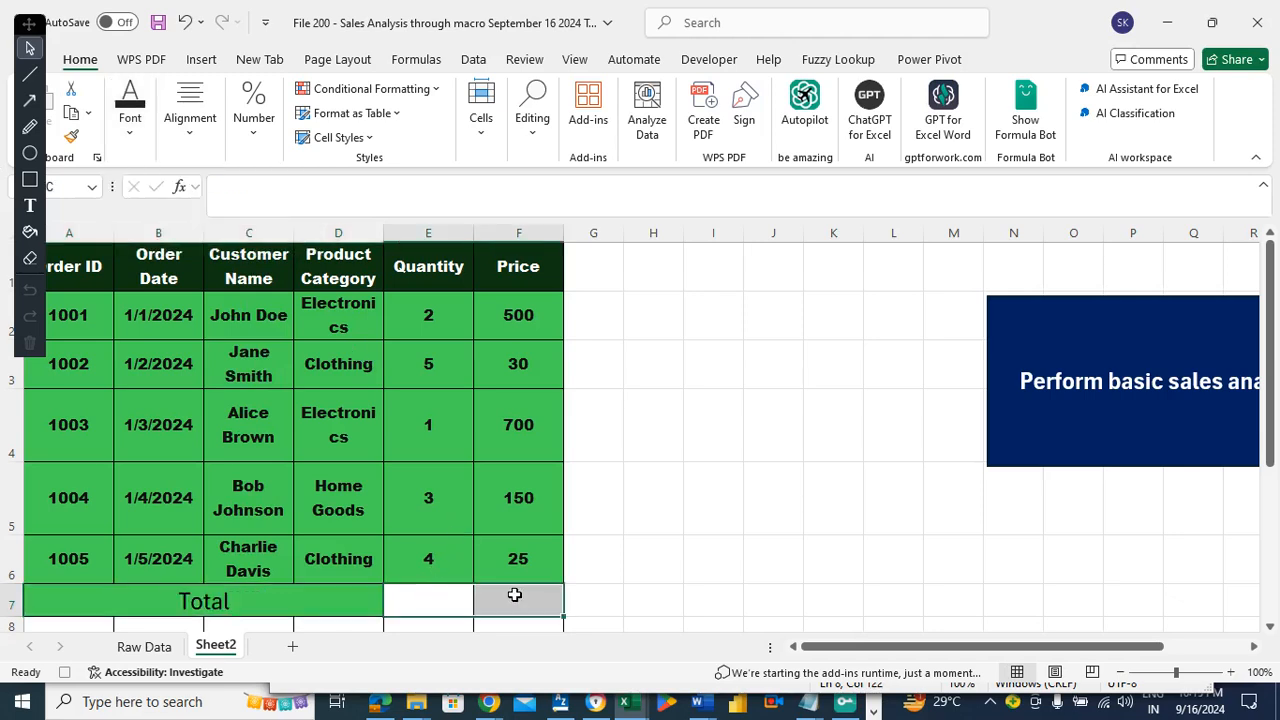
click(130, 138)
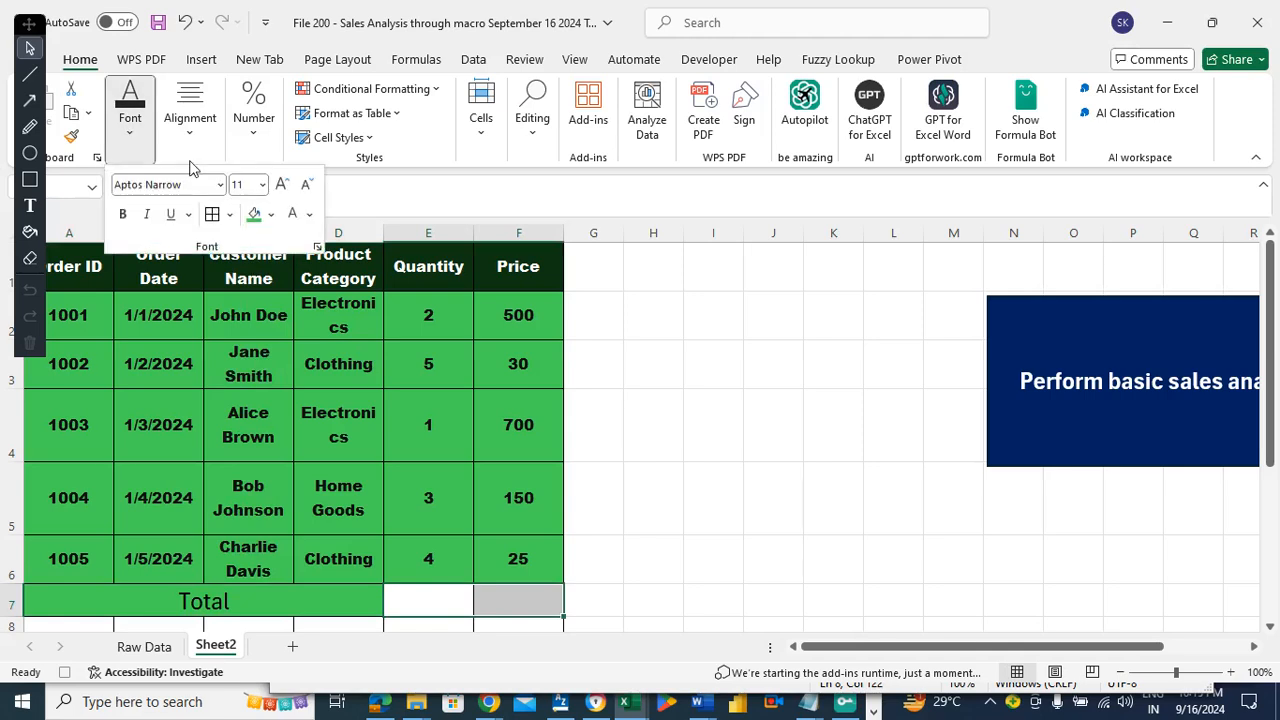
click(263, 186)
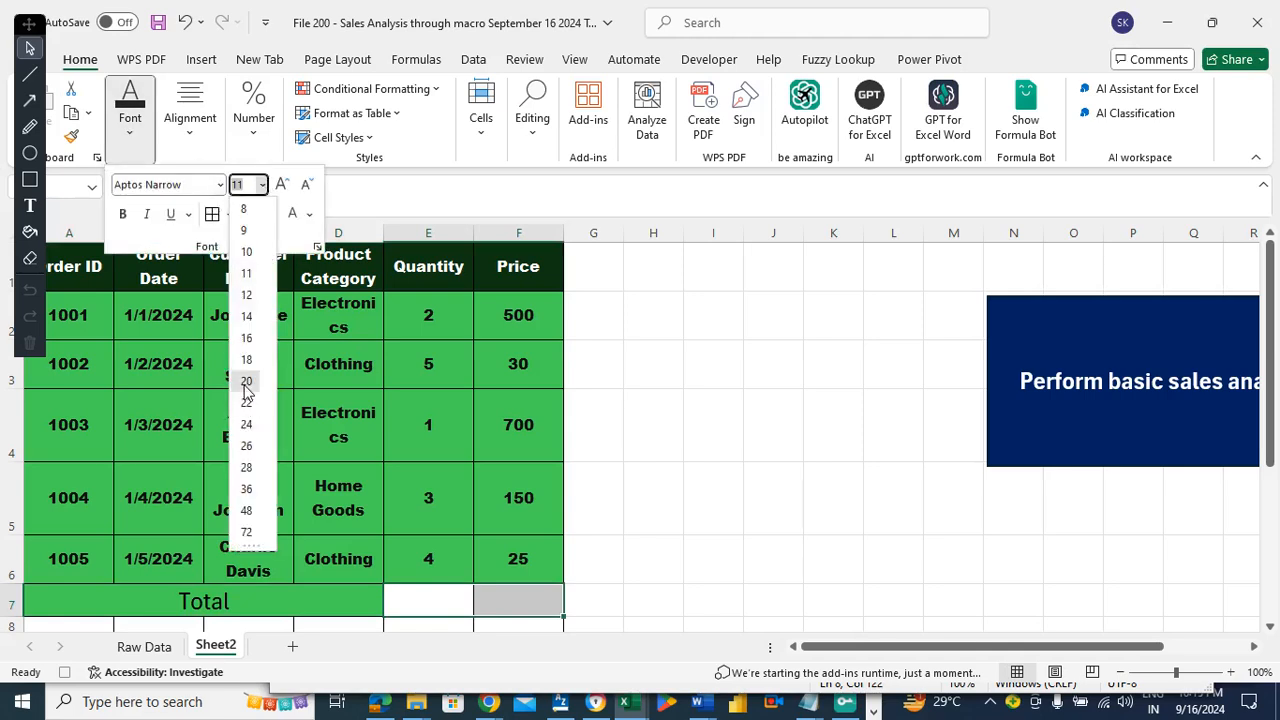
click(249, 385)
click(254, 214)
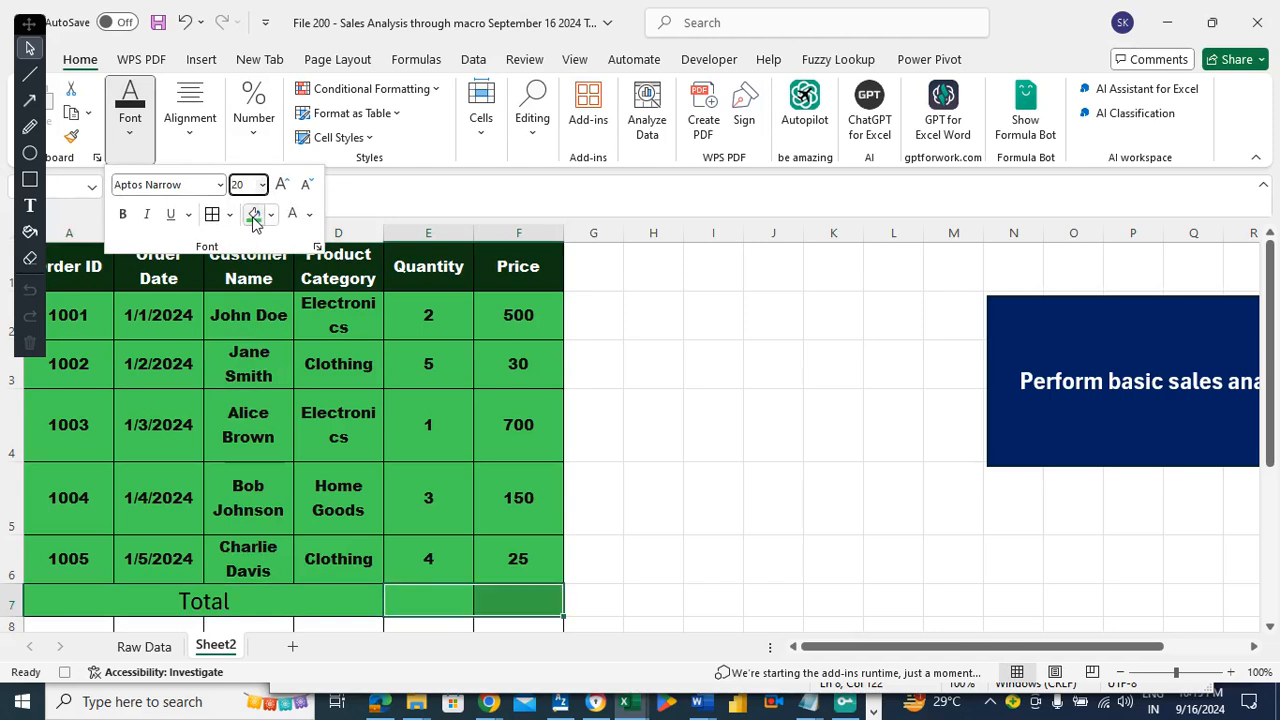
click(428, 600)
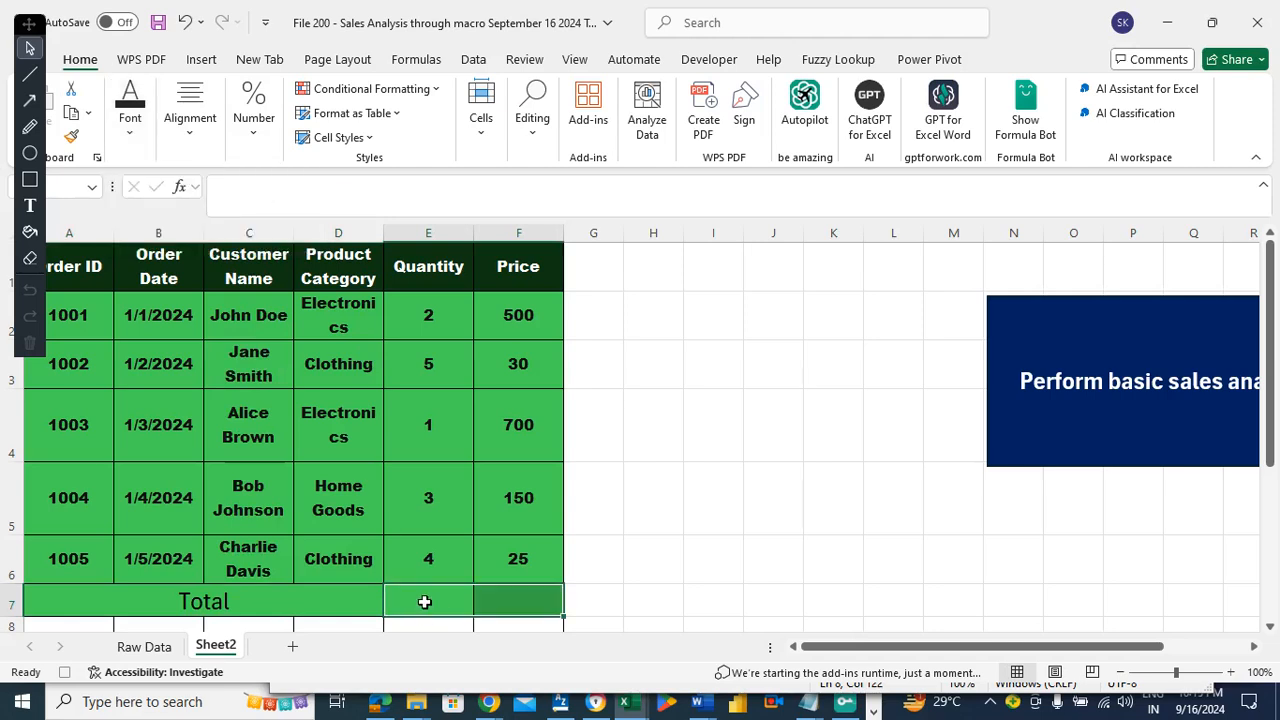
click(430, 600)
- Copy the Price header's formatting to cell G1 and widen column G to about twice its width
click(550, 258)
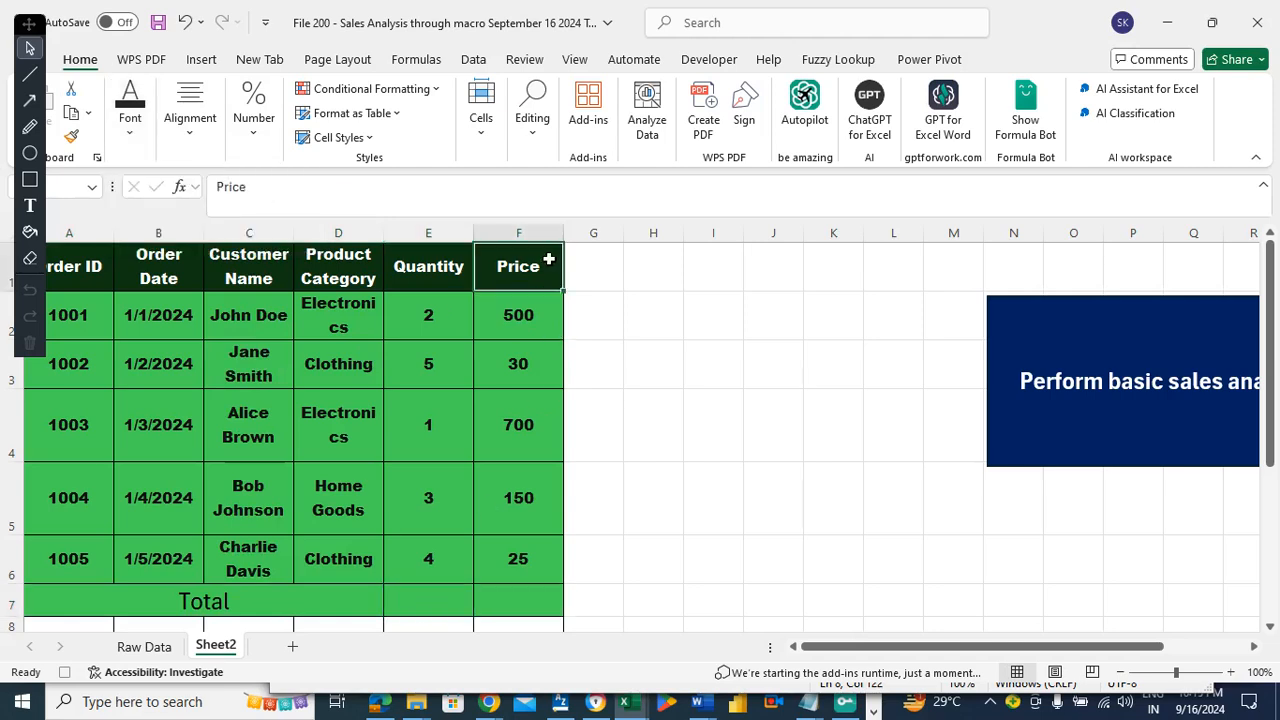
click(71, 136)
click(597, 257)
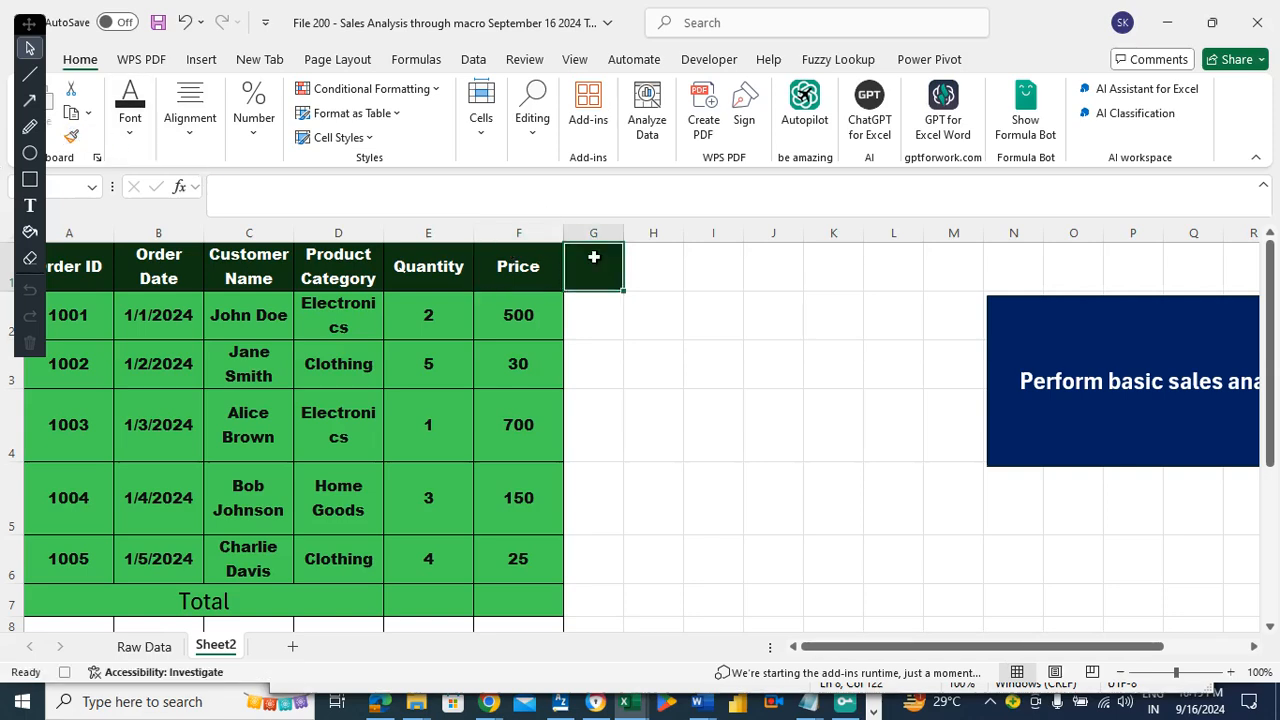
drag(624, 236, 684, 238)
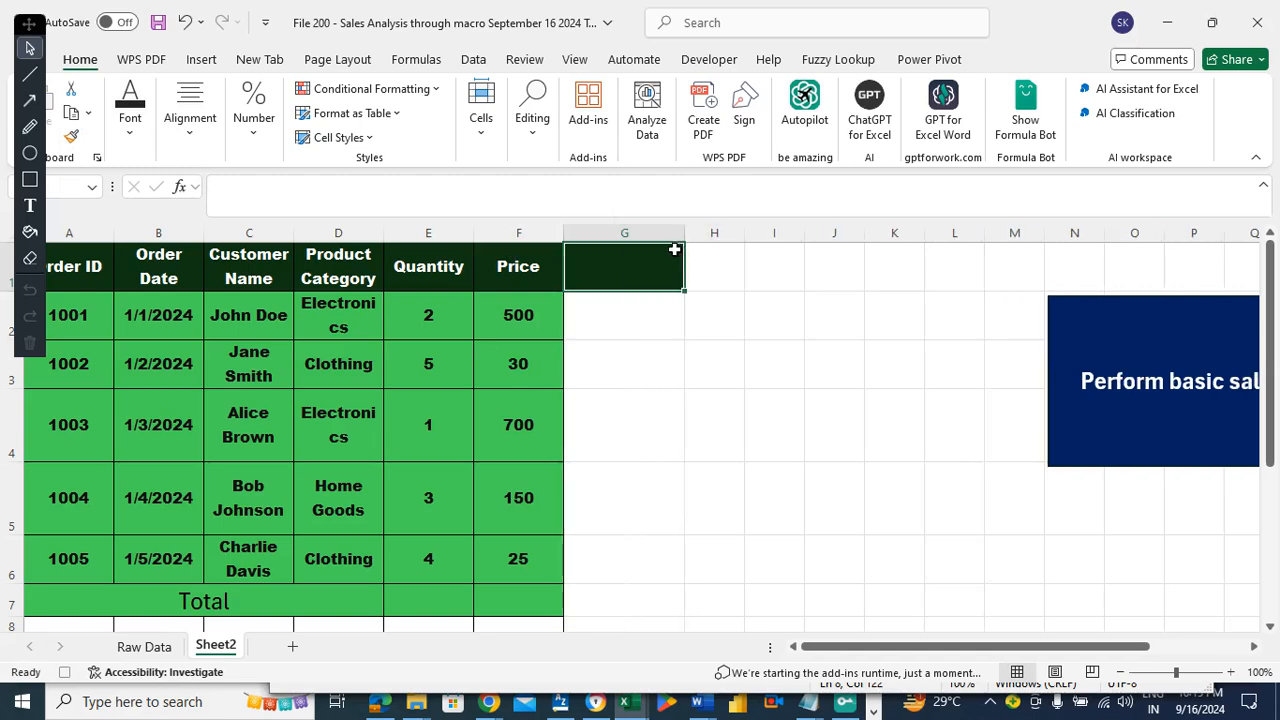
- Enter the header "Total sales (in dollars )" in cell G1
text(Total )
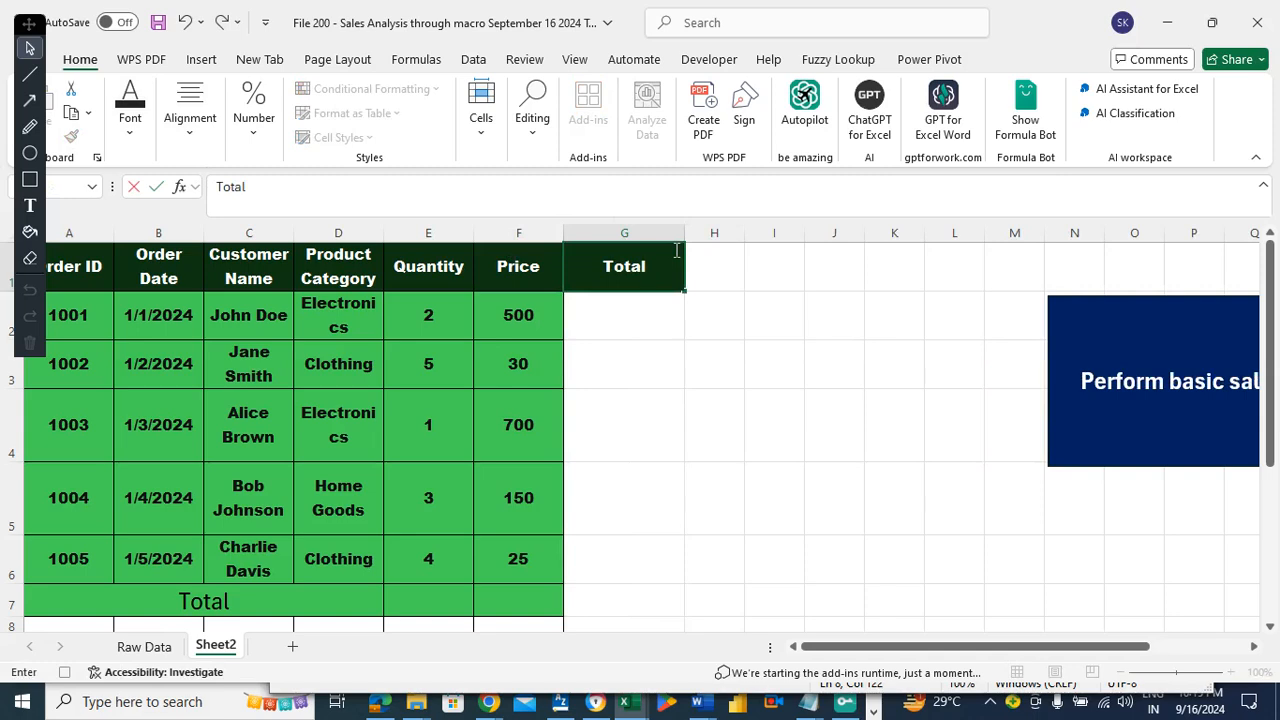
text(sales in d)
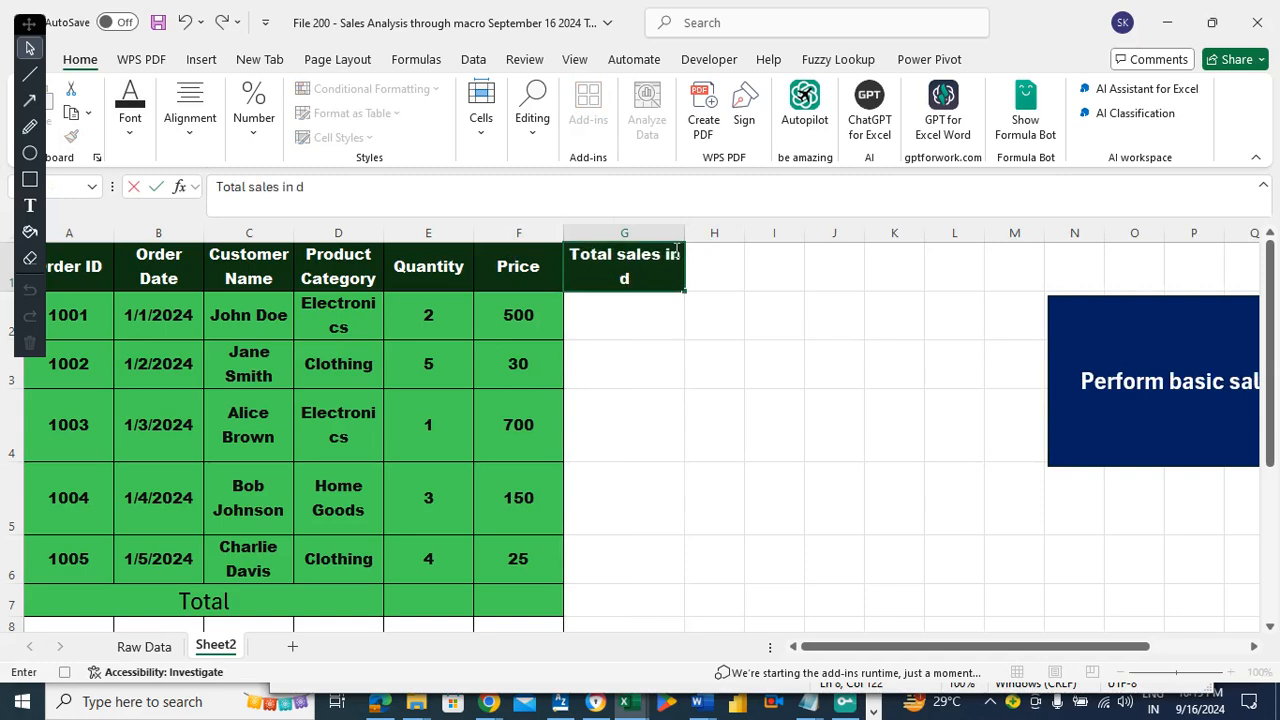
text(ollars ()
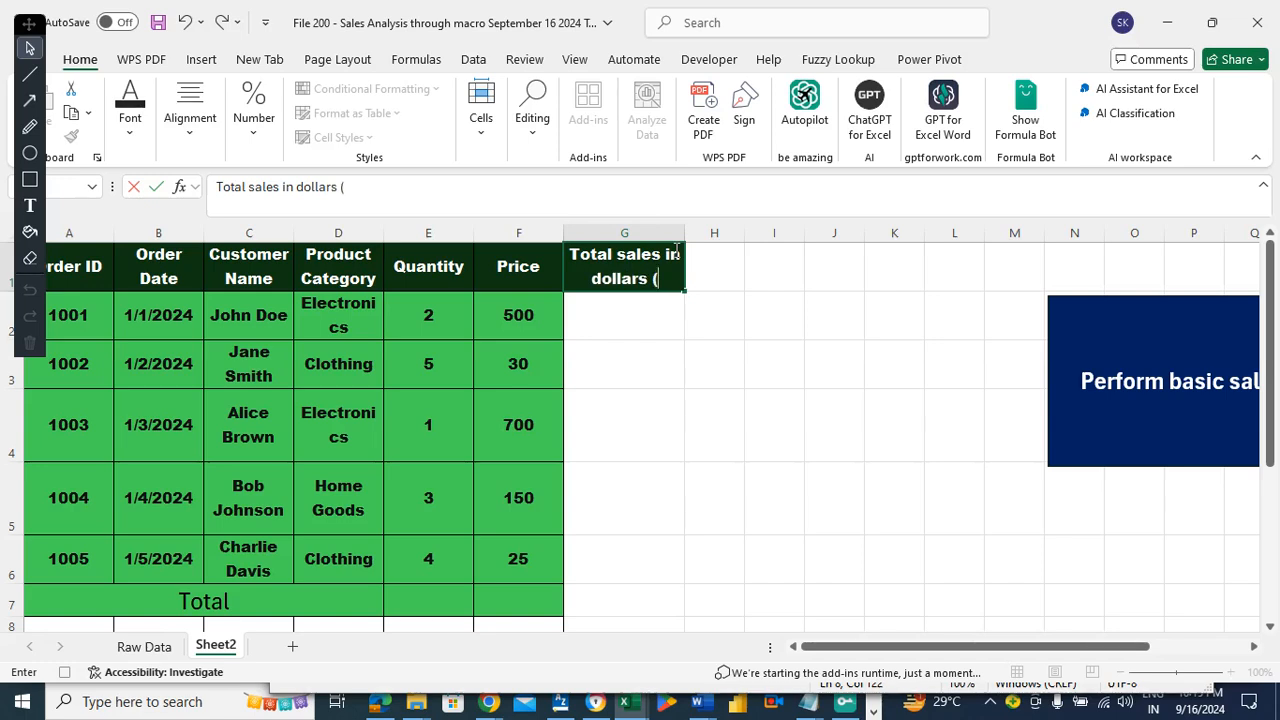
key(BackSpace)
text())
text(()
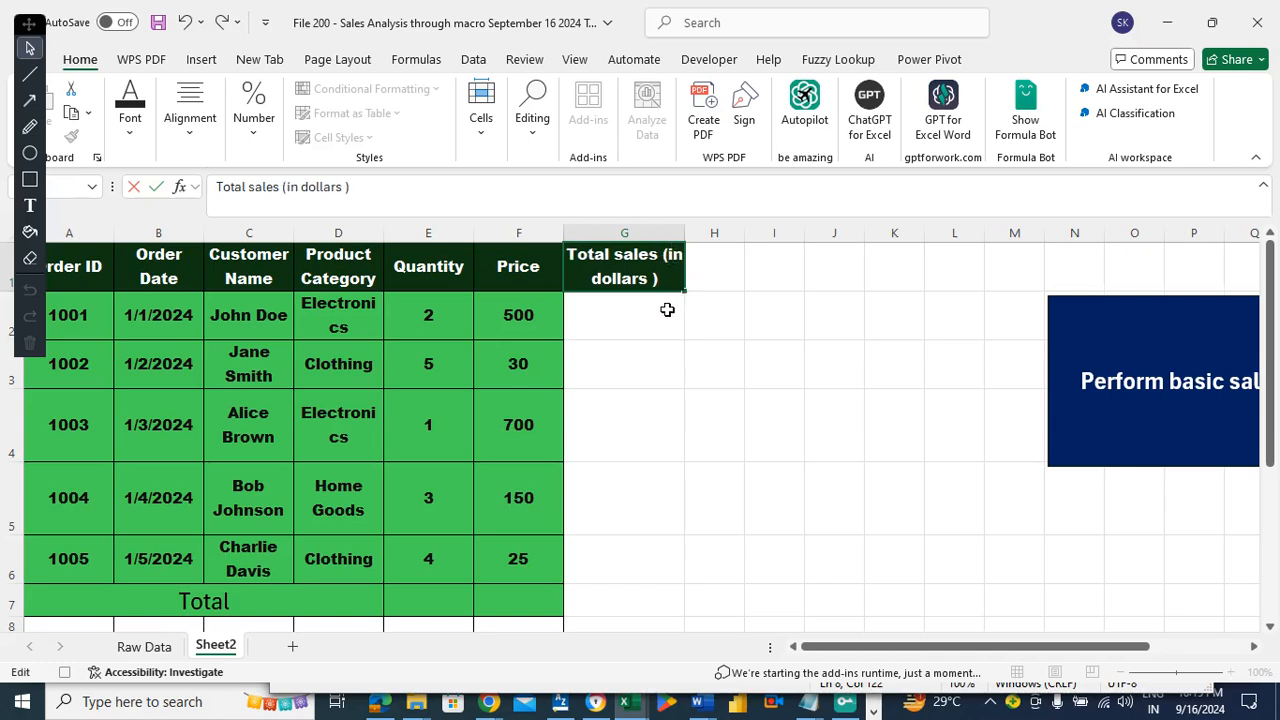
click(667, 310)
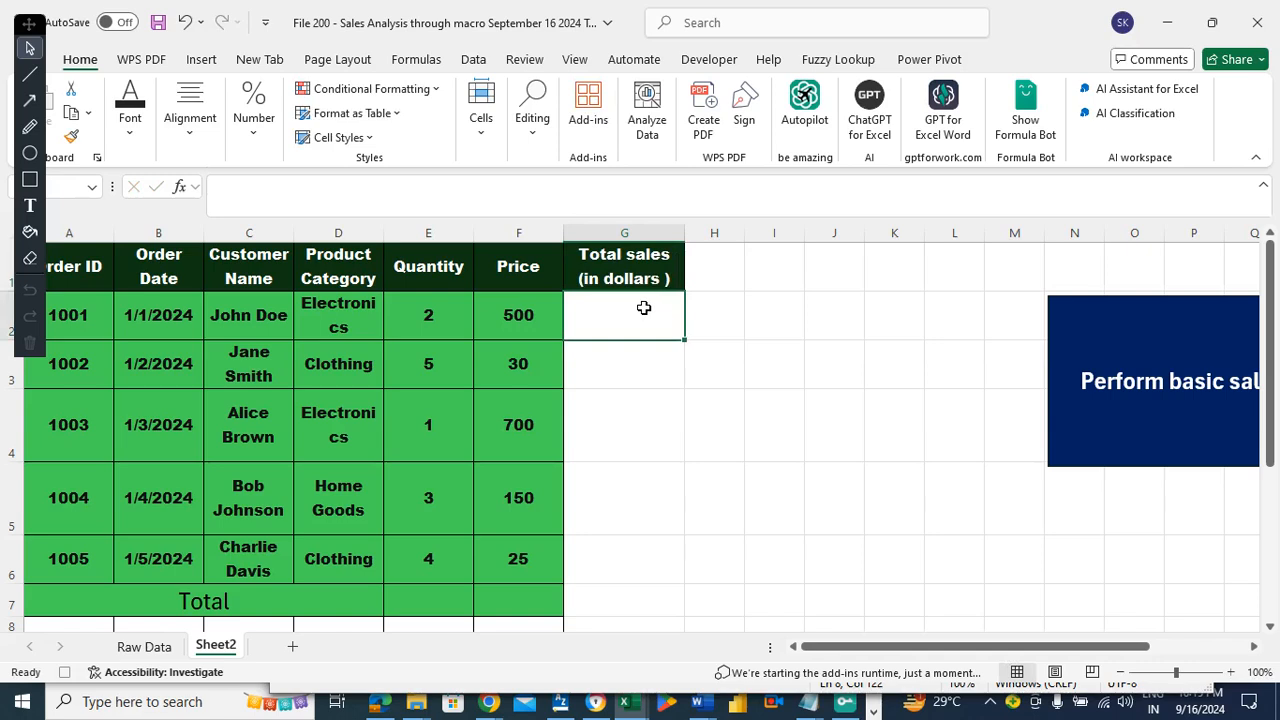
- Format the prices in F2:F6 as Currency with the $ symbol and 0 decimal places
drag(520, 312, 537, 557)
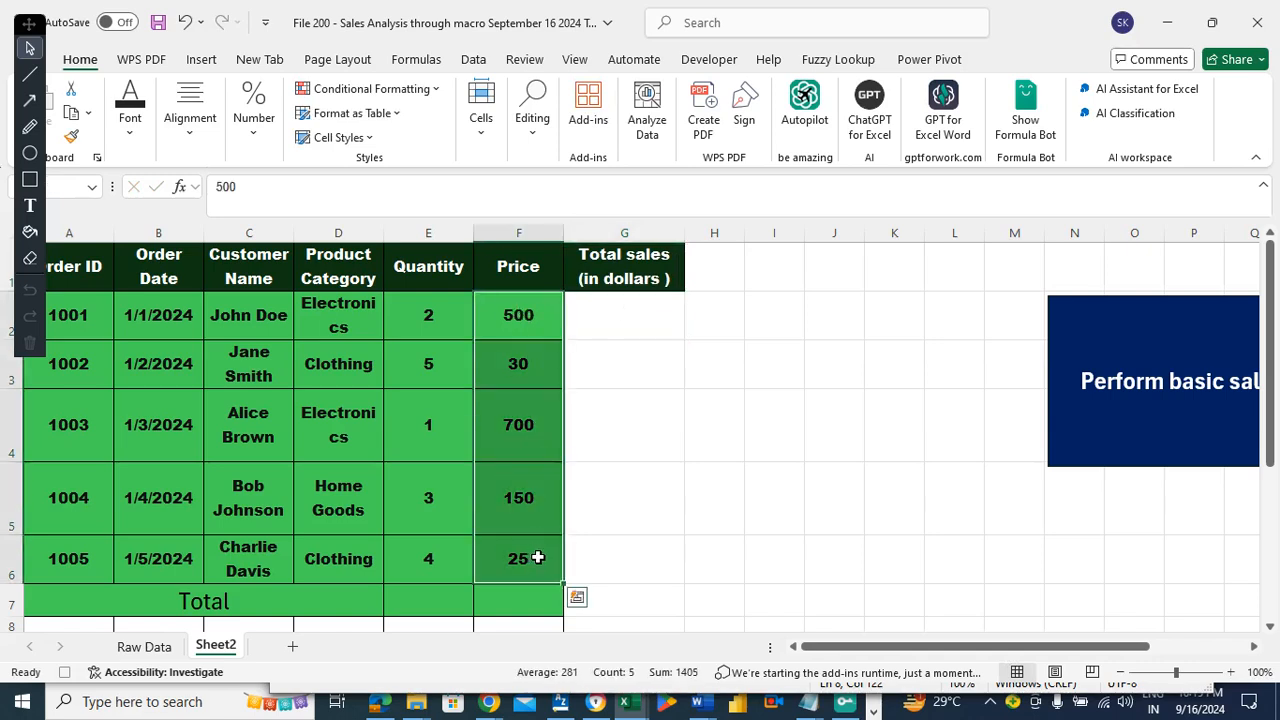
right_click(518, 322)
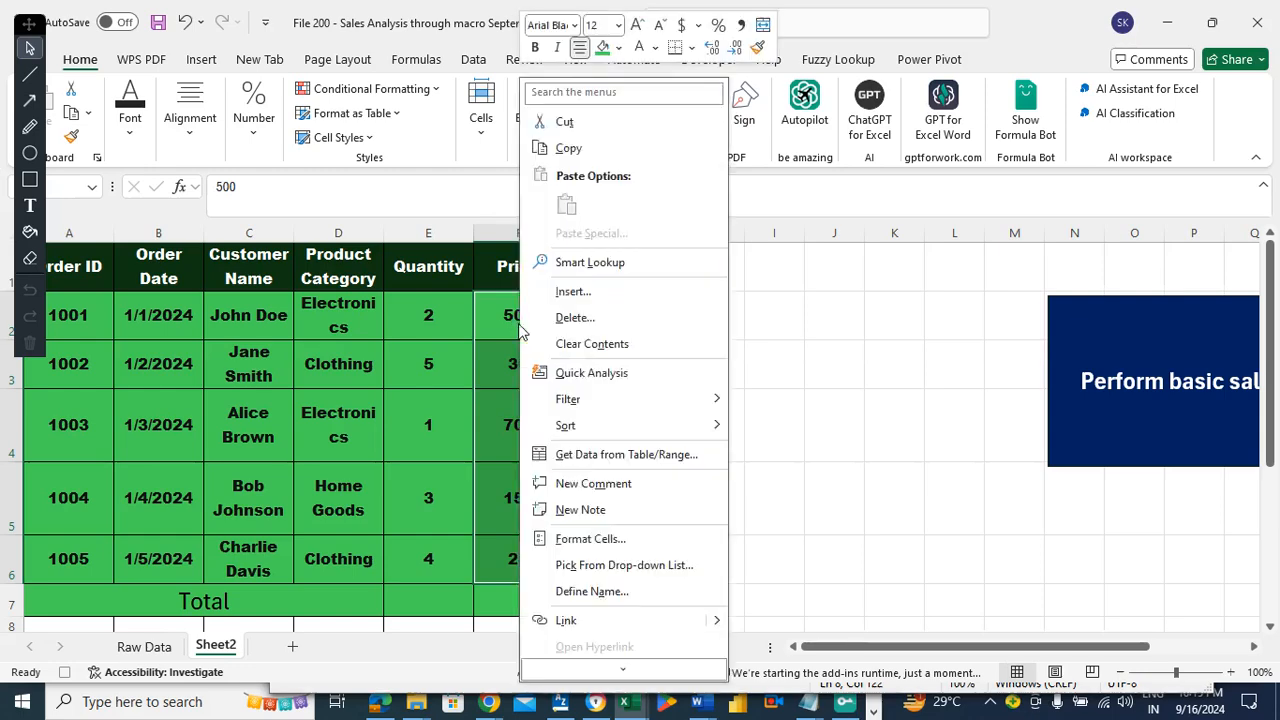
key(ctrl+1)
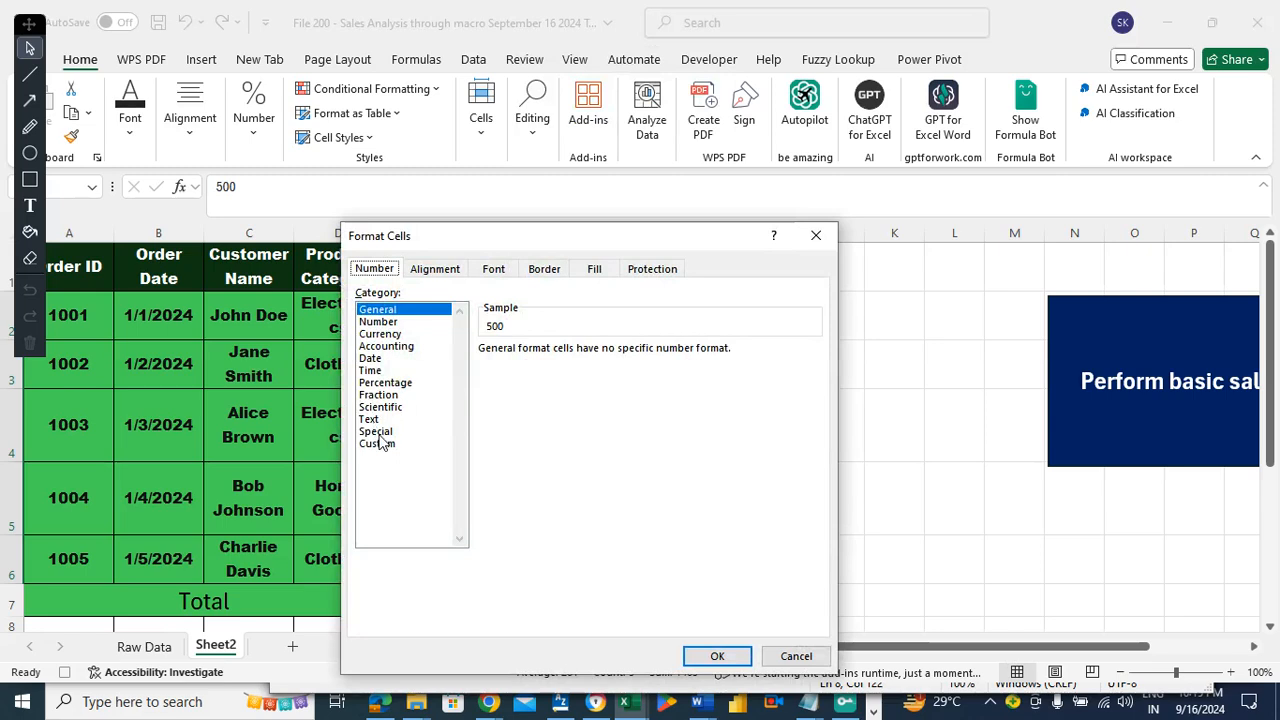
click(384, 334)
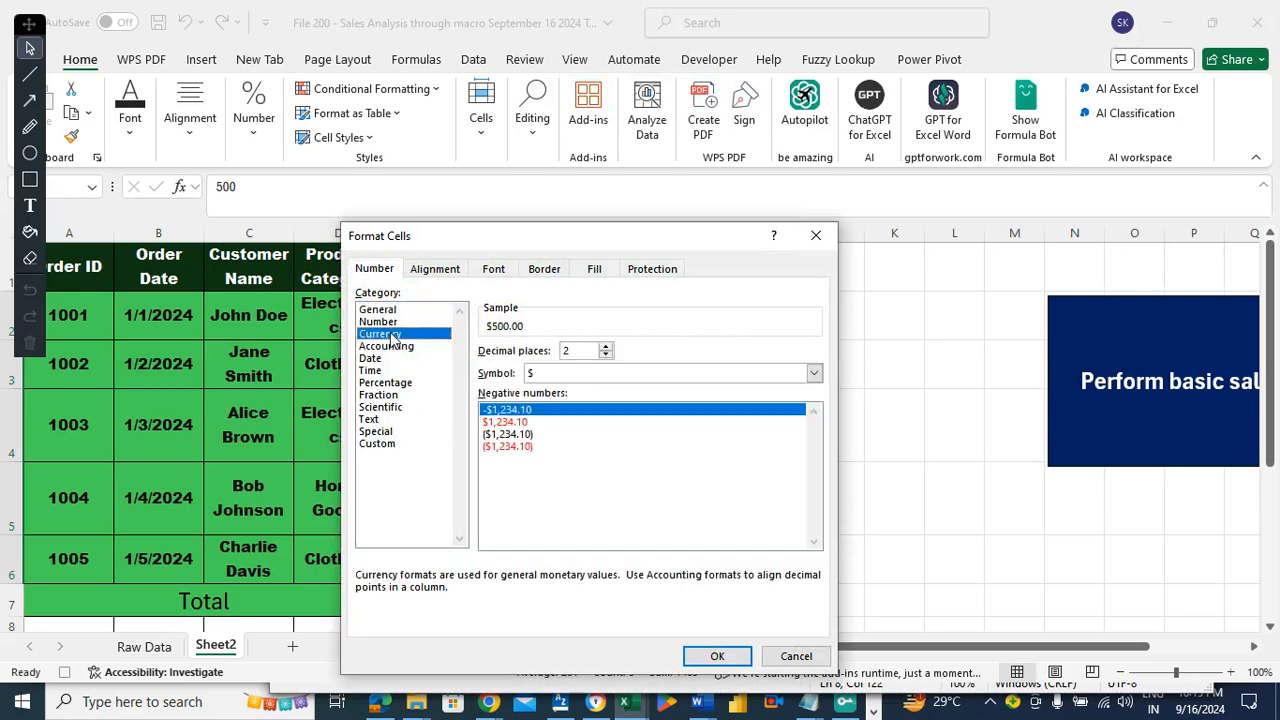
click(605, 355)
click(605, 355)
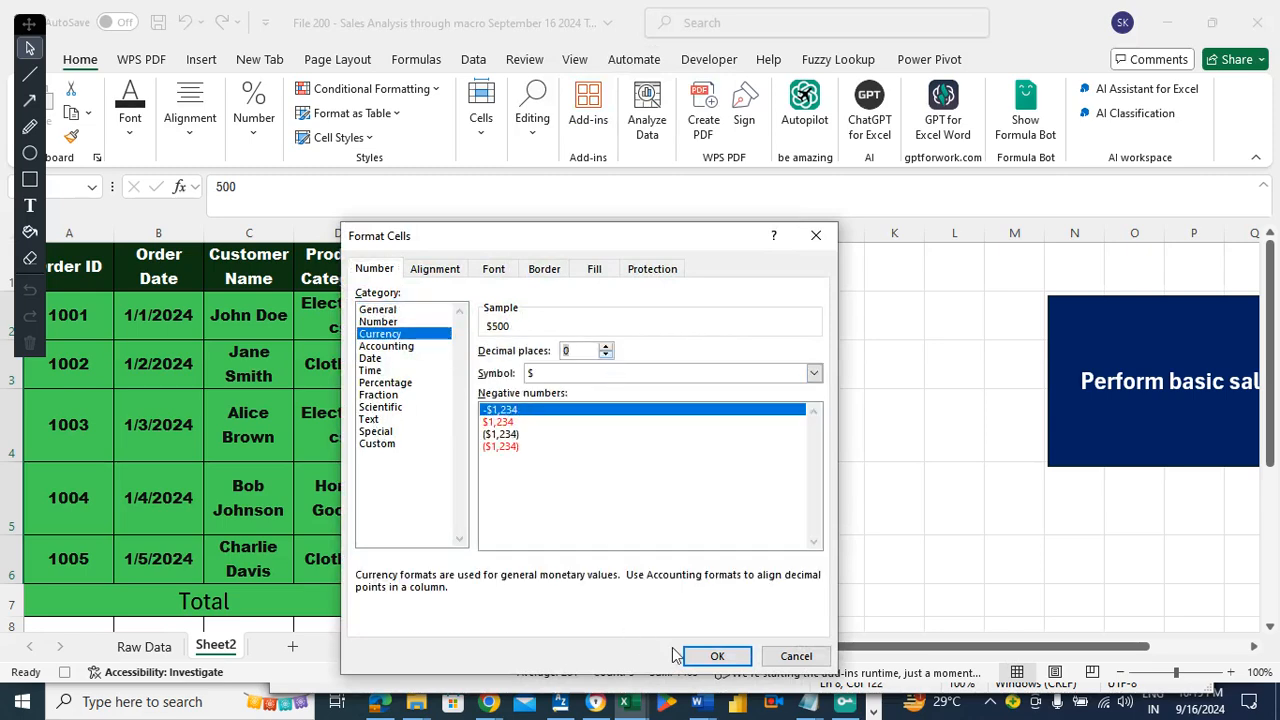
click(717, 657)
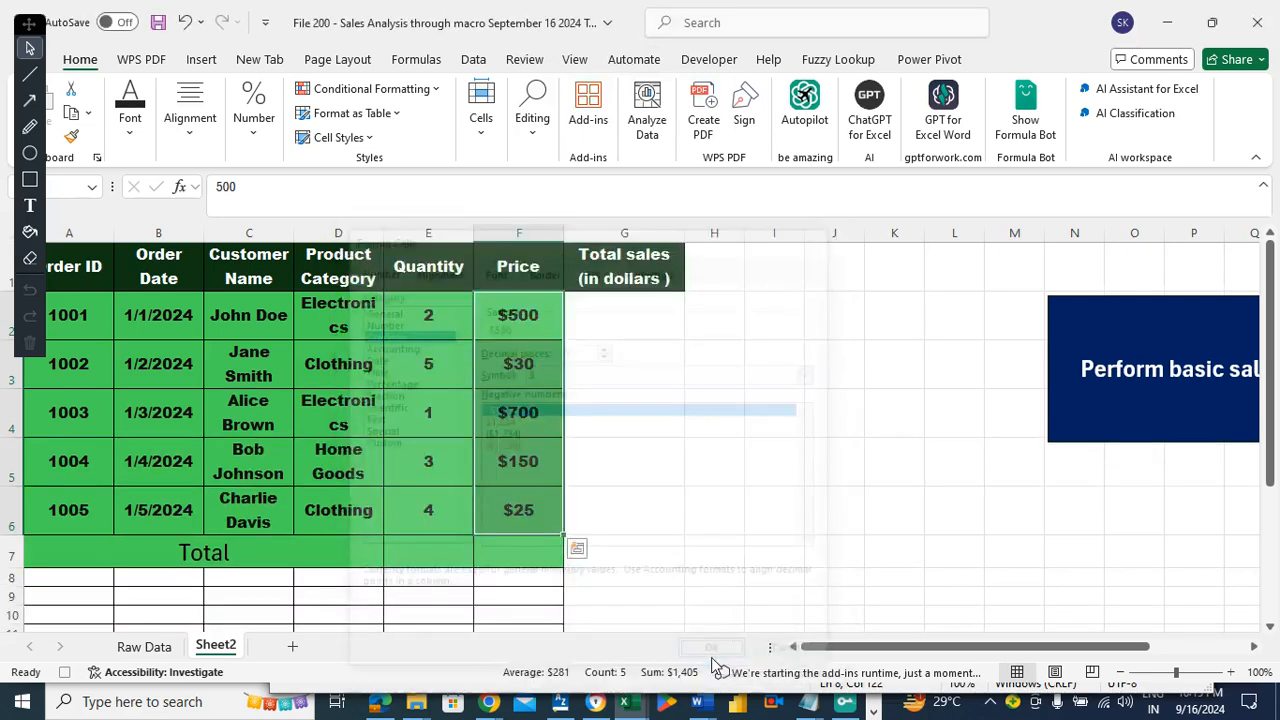
click(625, 301)
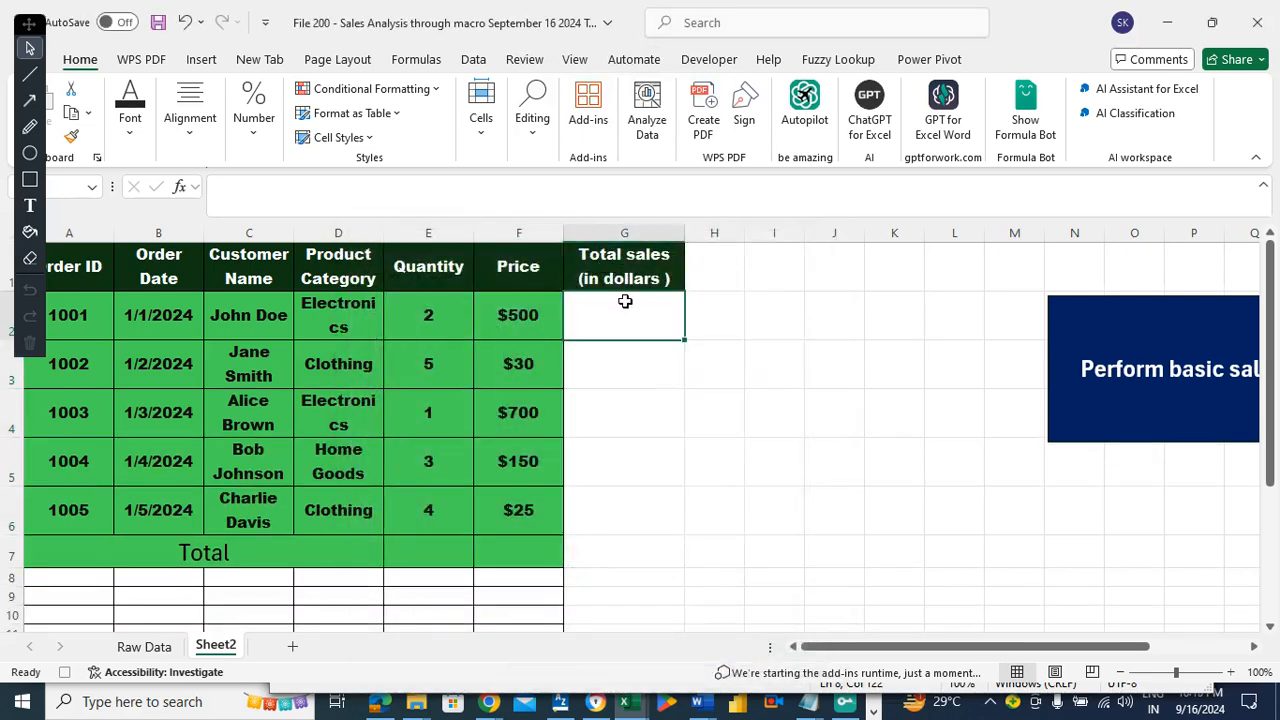
text(=)
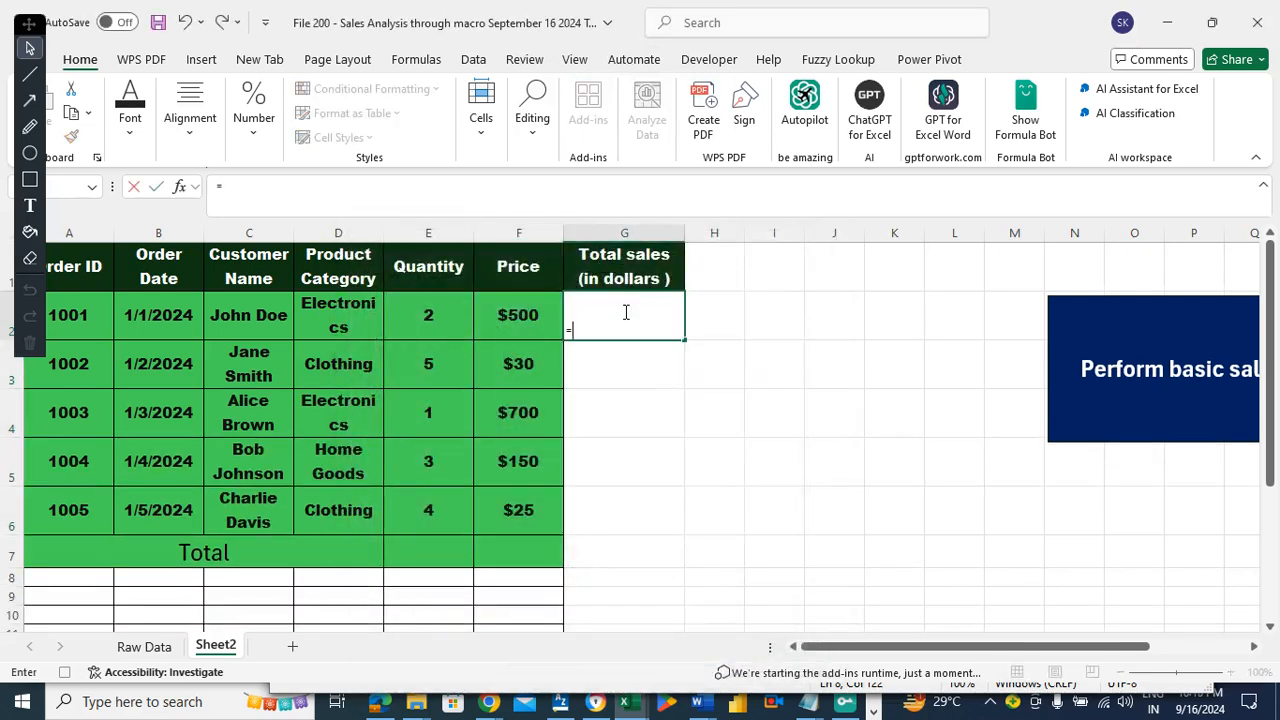
click(540, 307)
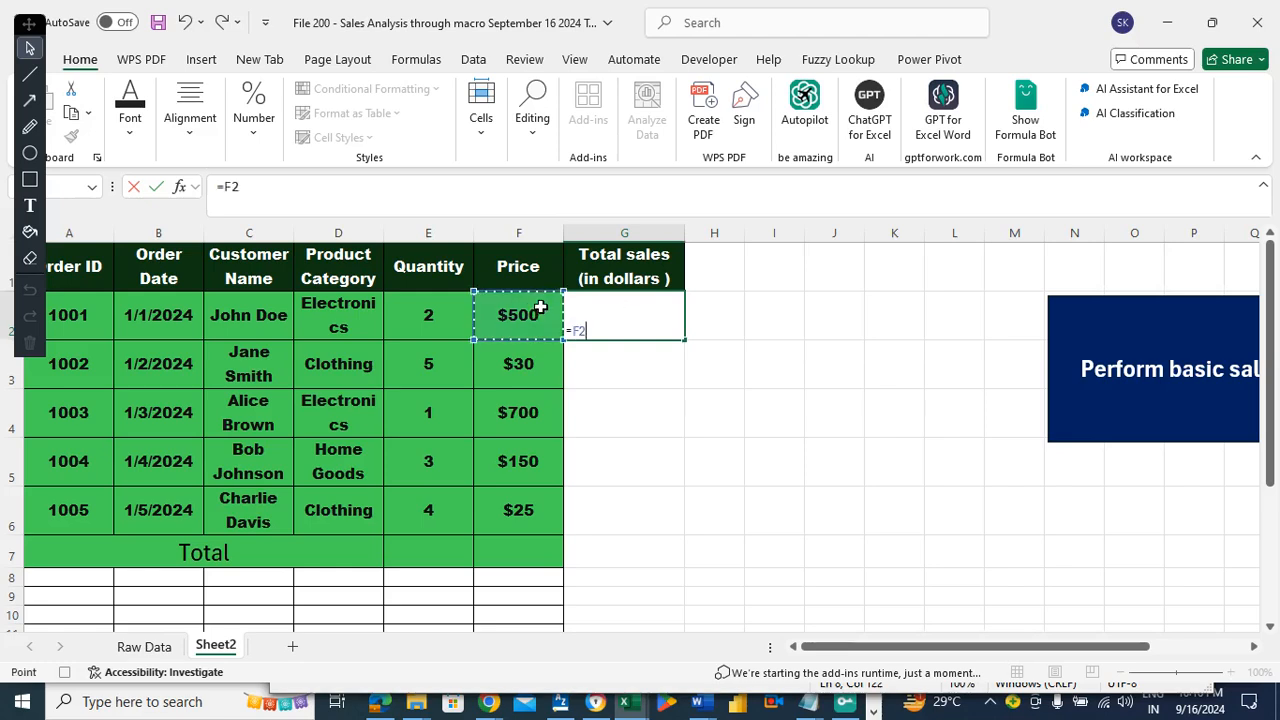
click(413, 318)
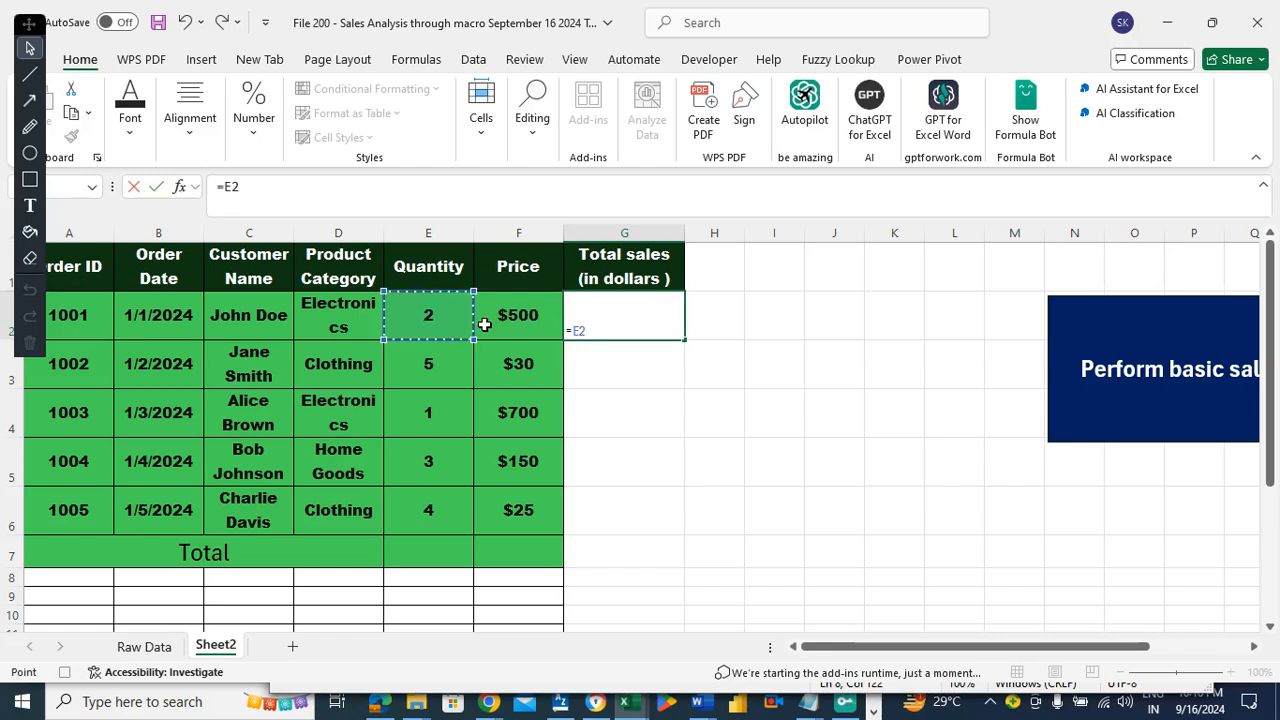
key(Escape)
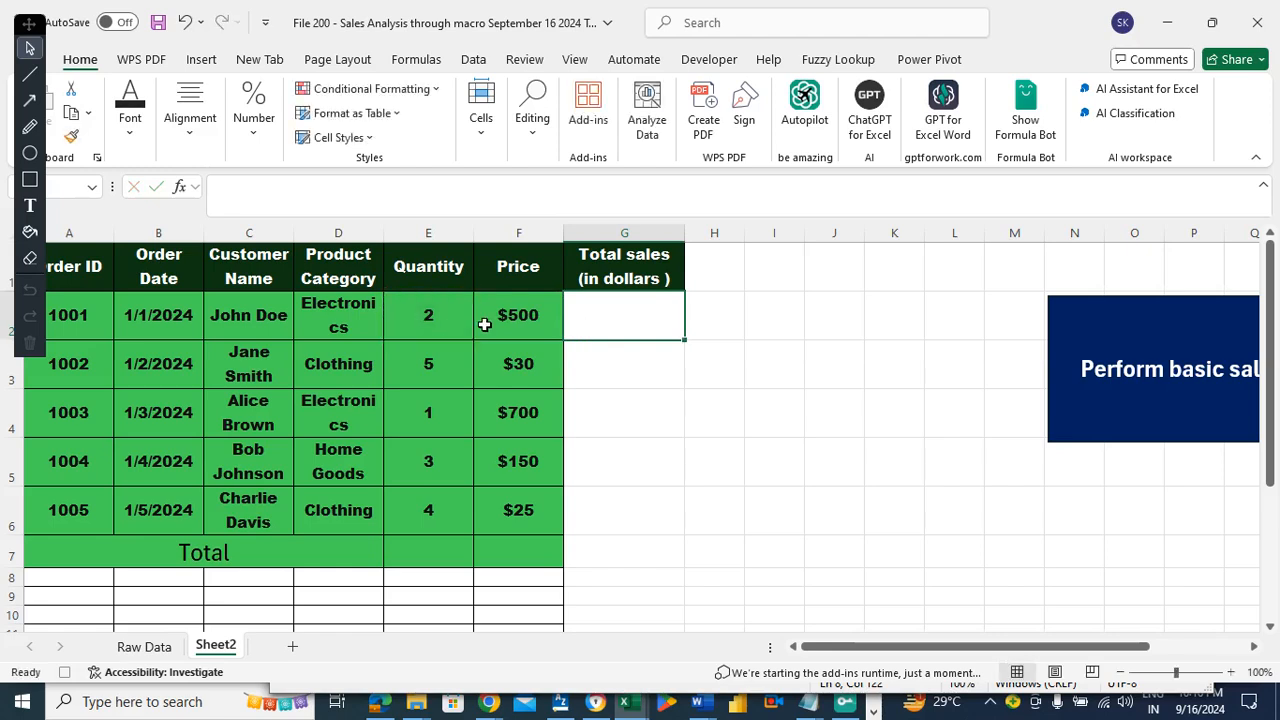
- Enter the formula =F2*E2 in cell G2 and fill it down through G7
text(=)
click(509, 320)
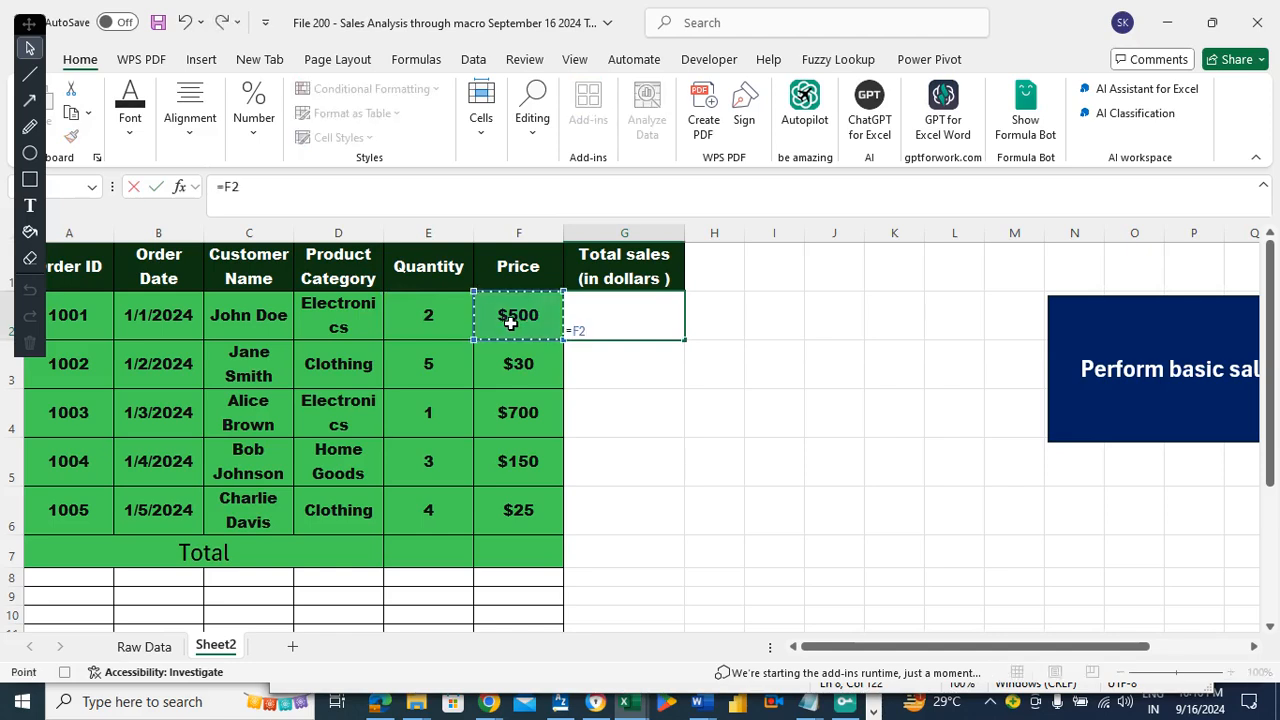
text(*)
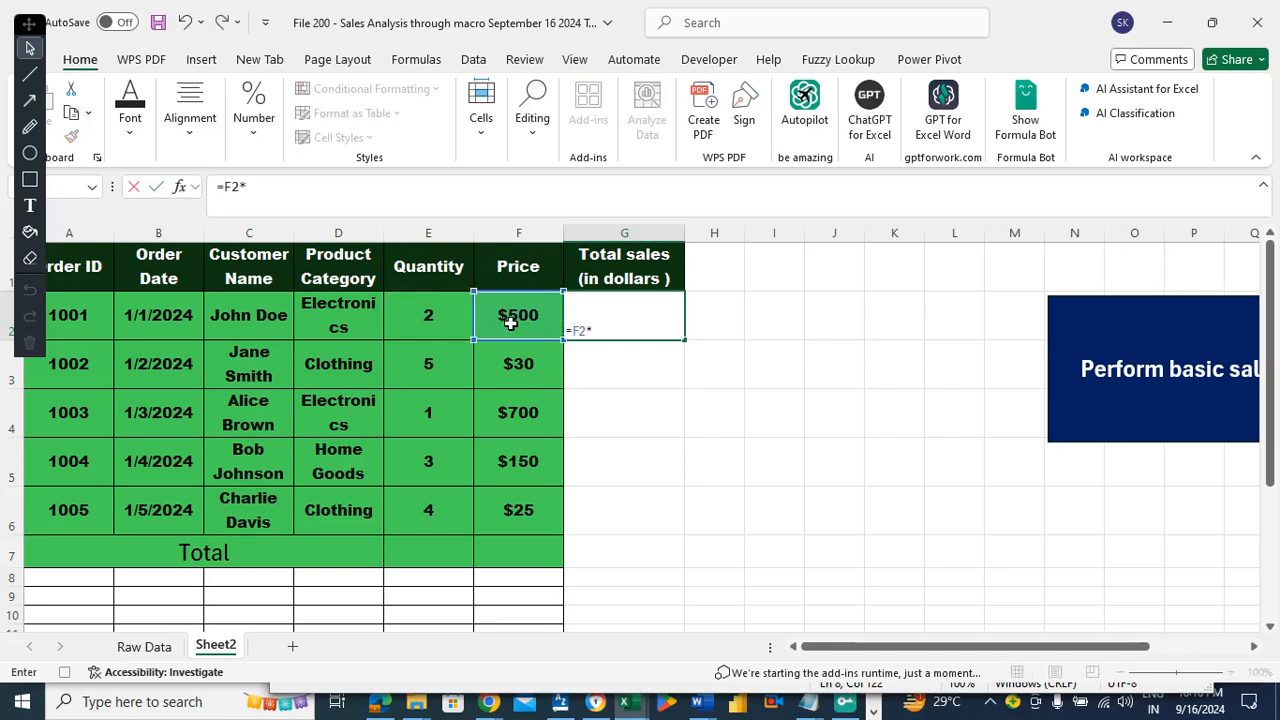
click(417, 328)
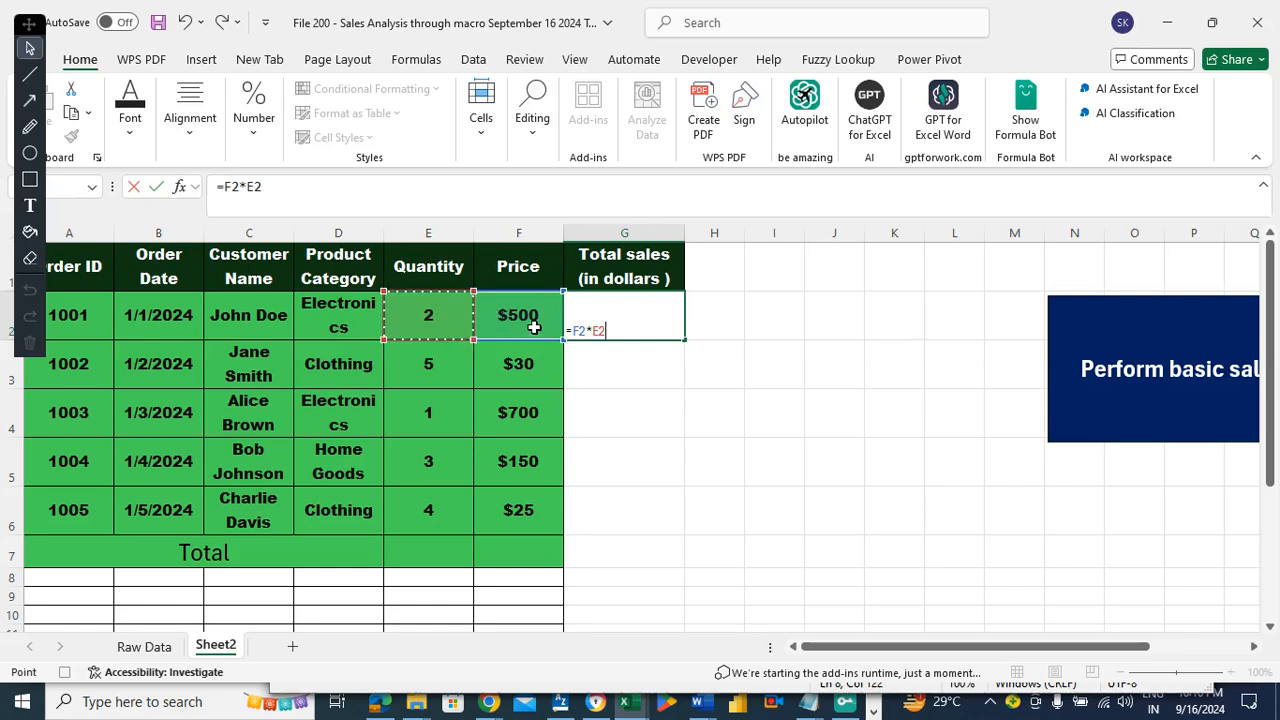
key(Return)
key(Up)
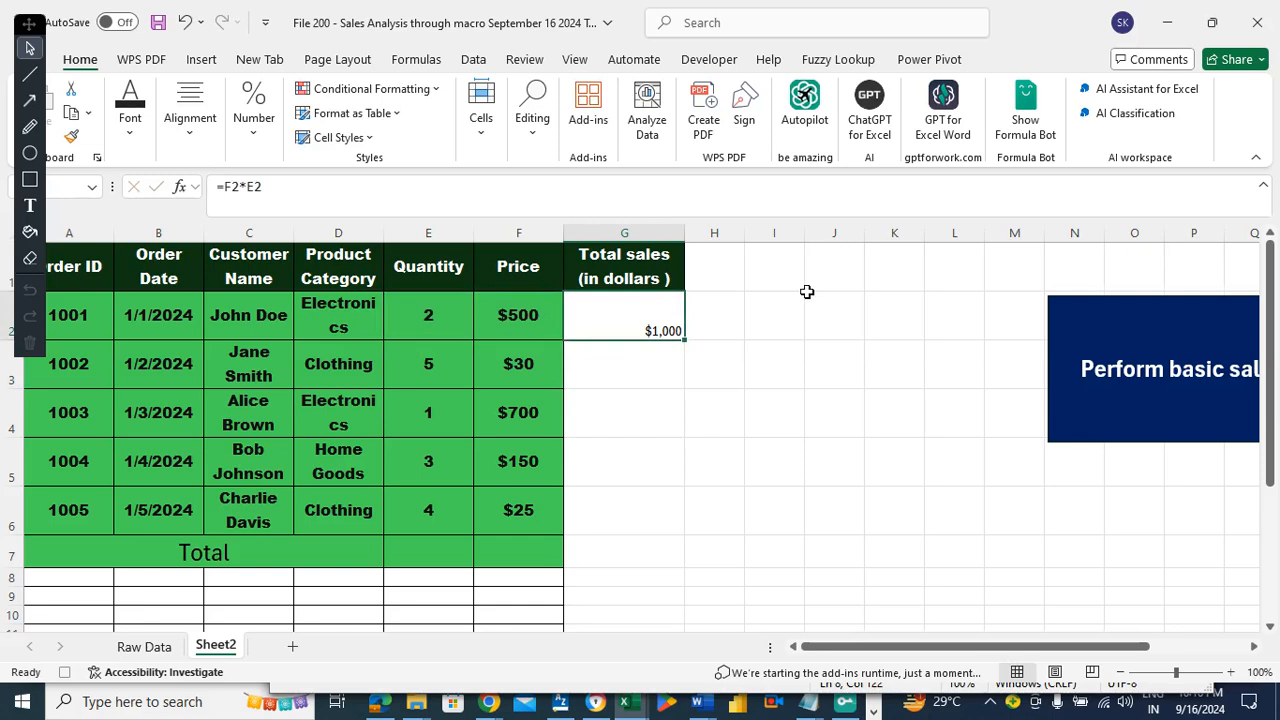
drag(683, 340, 660, 563)
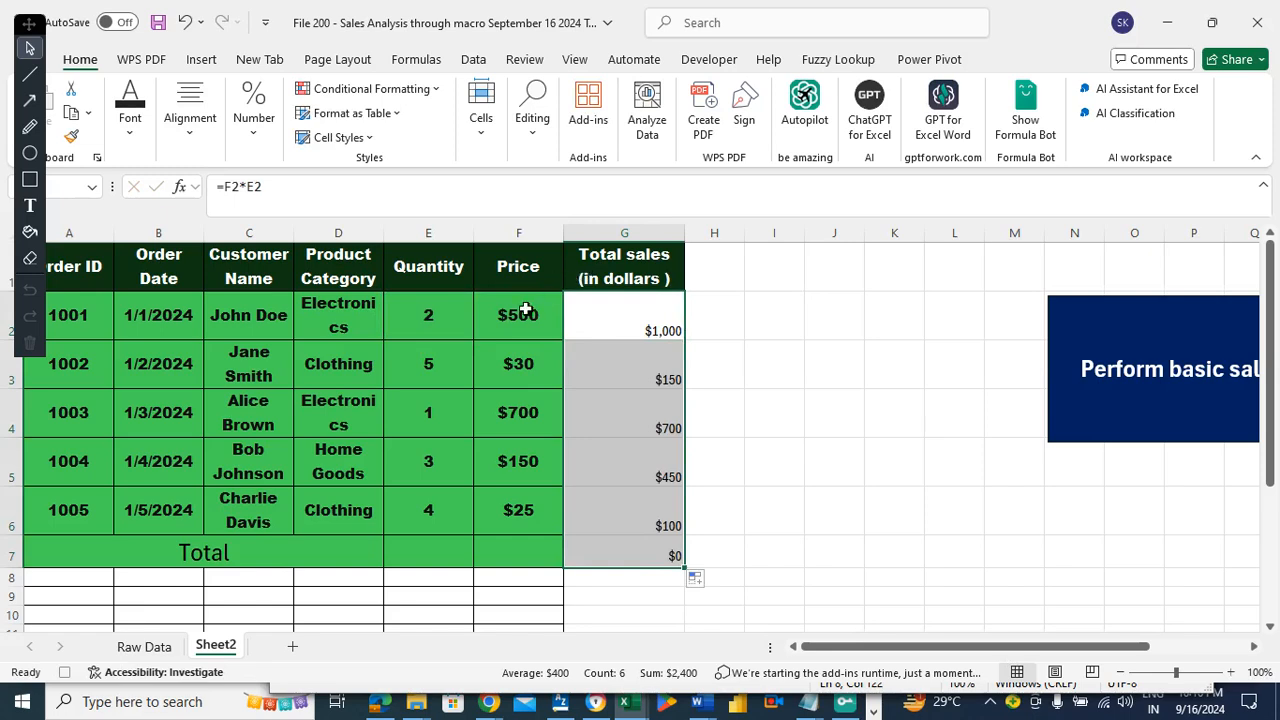
- Copy the formatting of the price cells F2:F6 onto the total sales cells G2:G7
drag(525, 310, 511, 508)
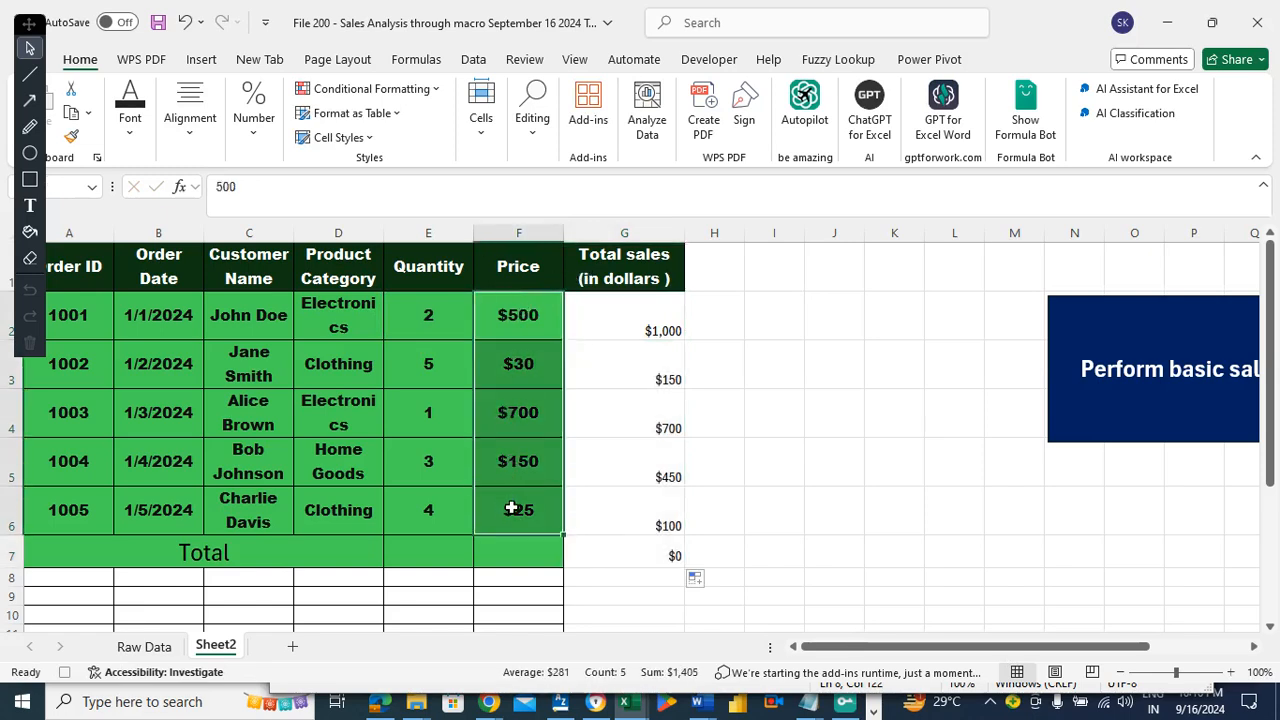
click(71, 137)
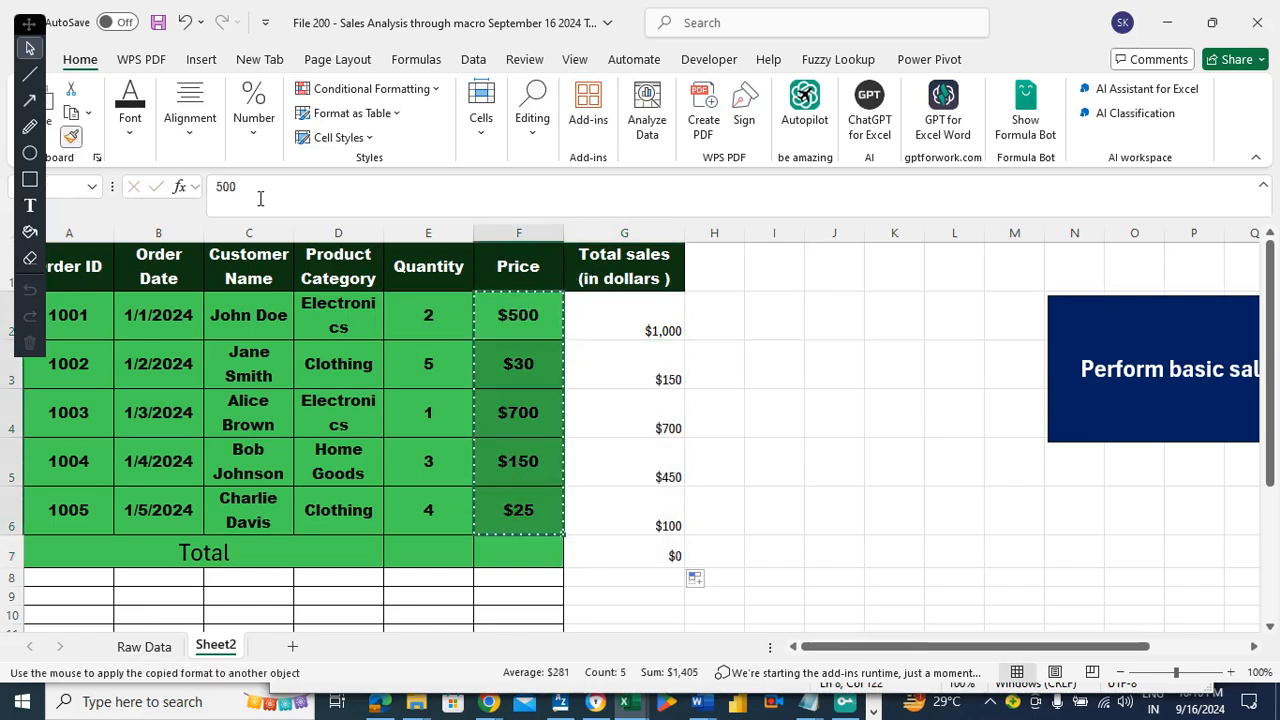
mouse_move(634, 323)
mouse_down()
mouse_move(583, 391)
mouse_move(668, 487)
mouse_move(666, 560)
mouse_up()
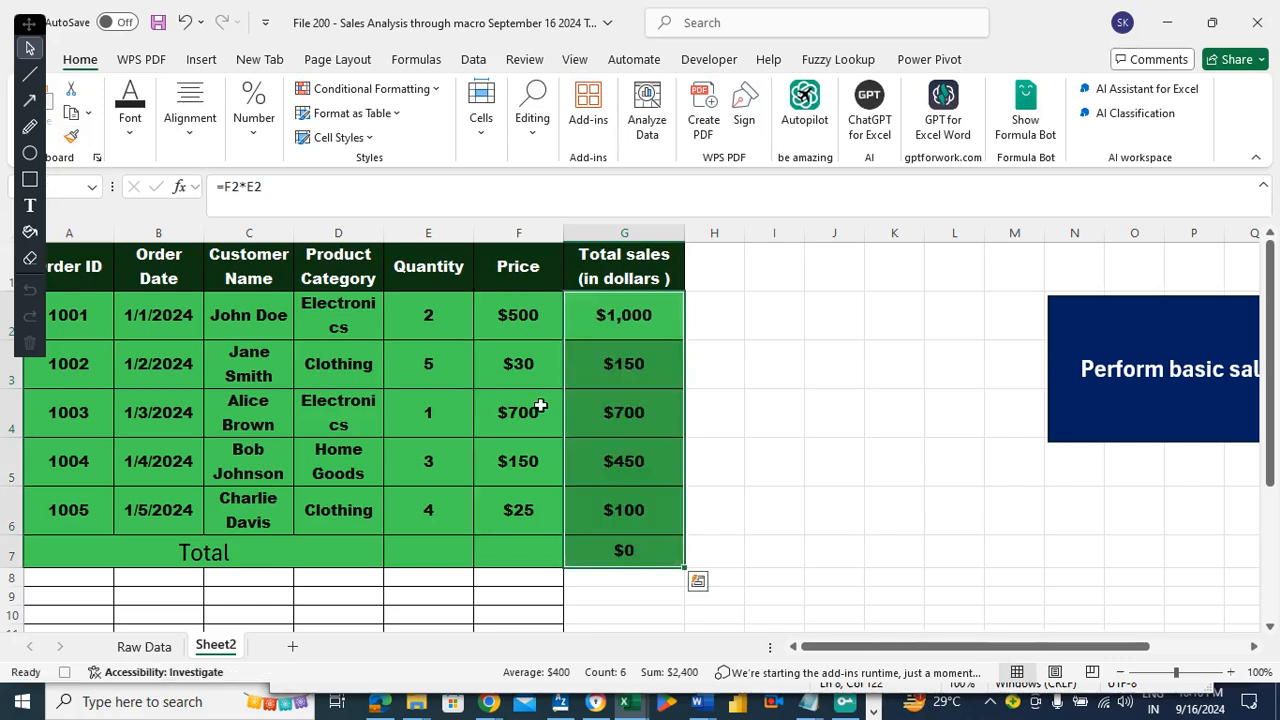
- Enter the formula =SUM(E2:E6) in cell E7 to total the quantities
click(436, 547)
key(Left)
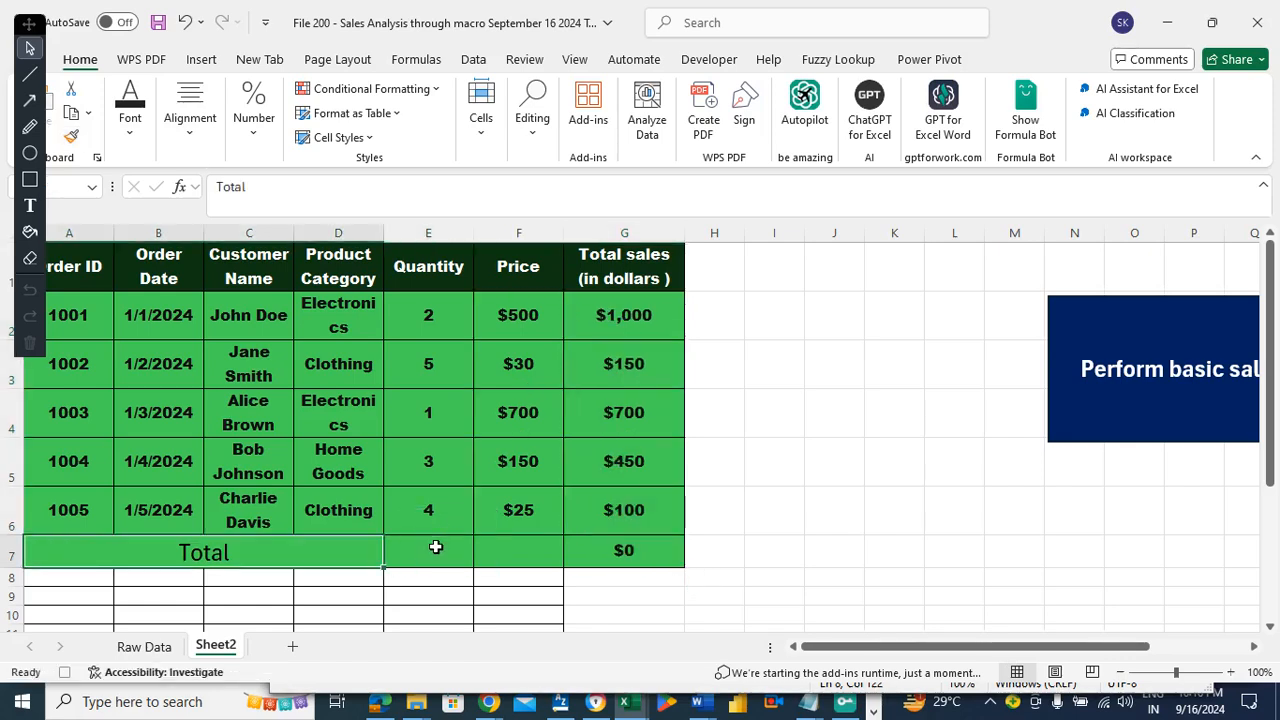
key(Right)
text(=)
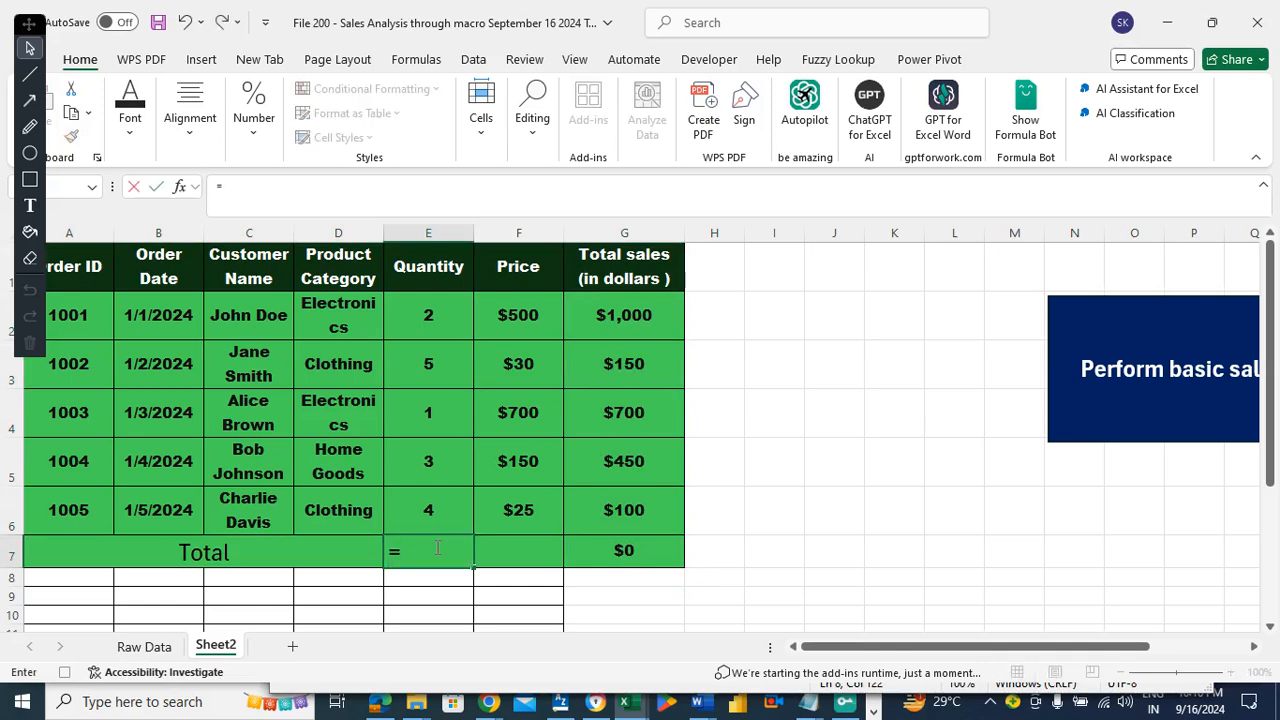
text(sum)
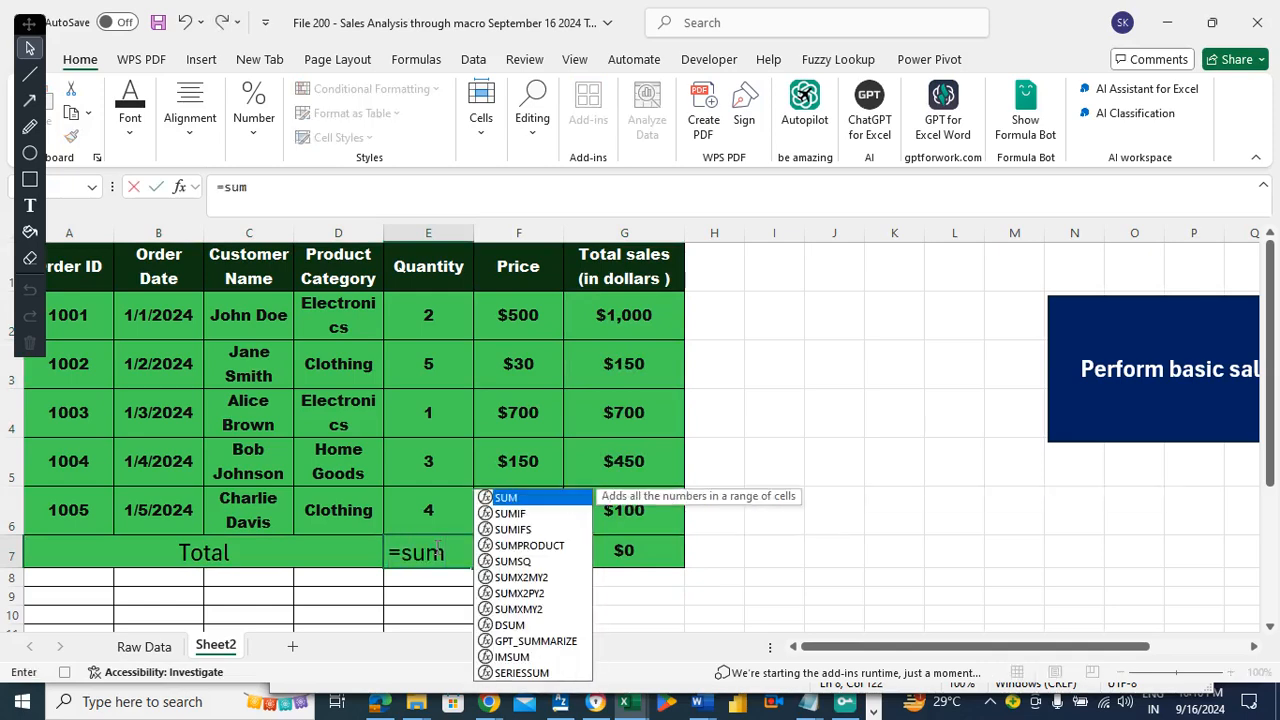
text(()
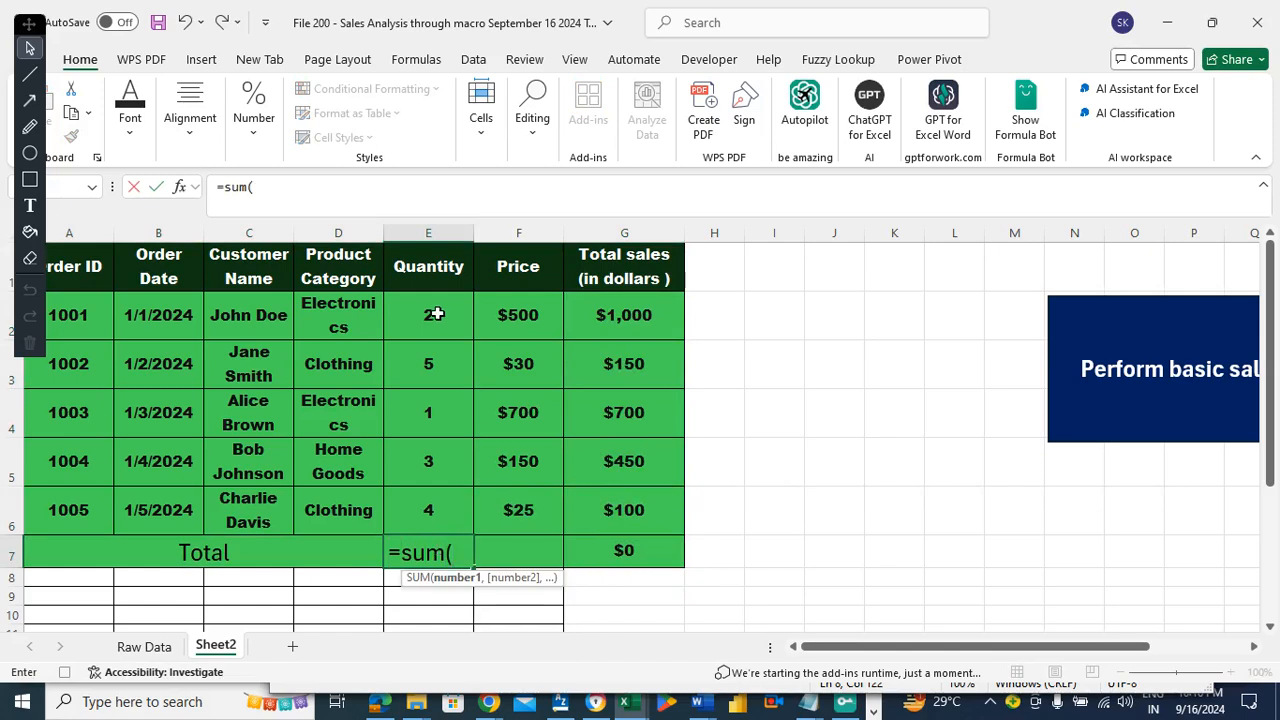
drag(436, 314, 431, 513)
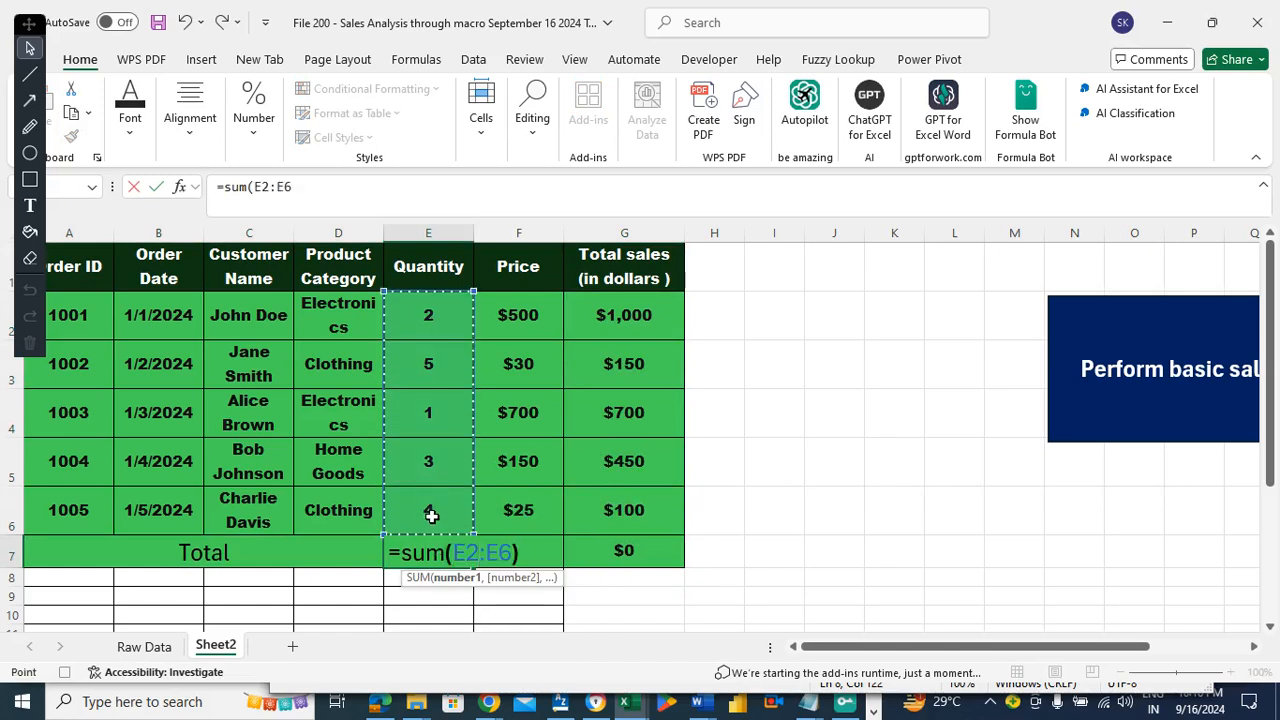
text())
key(ctrl+Return)
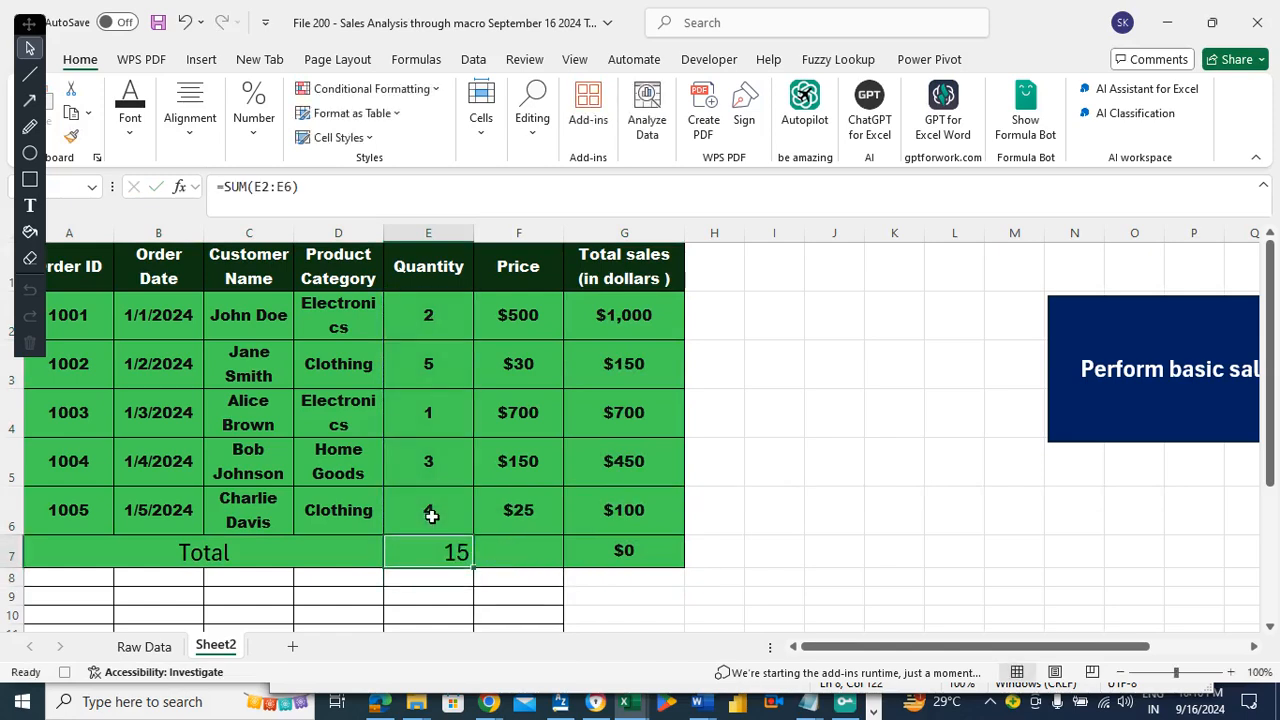
- Copy the sum formula from E7 into cell F7 to total the prices
key(ctrl+c)
key(Right)
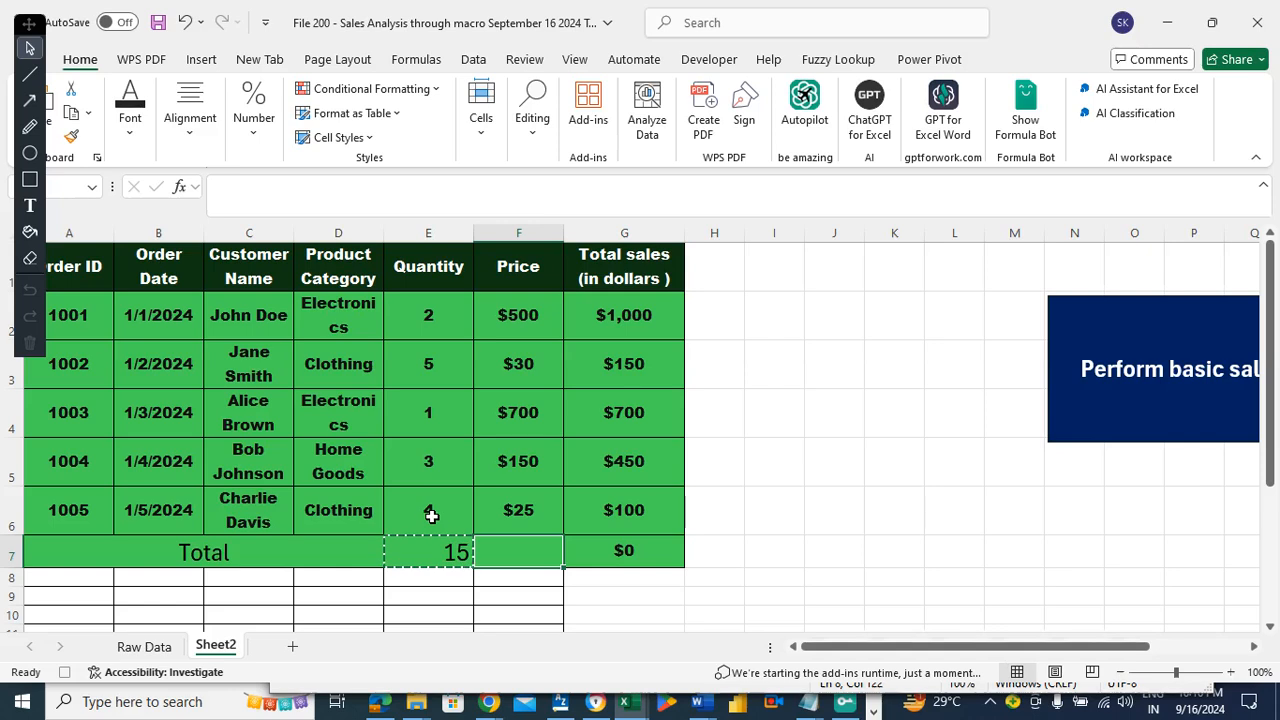
key(ctrl+v)
key(Right)
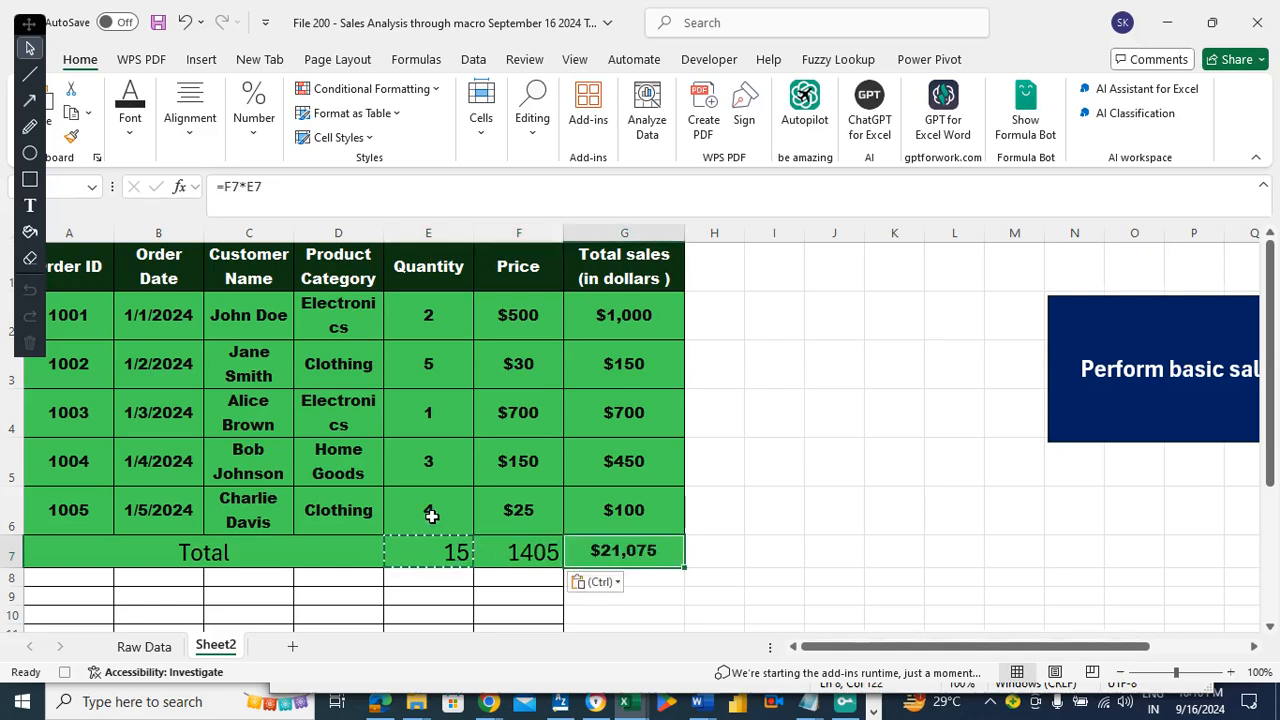
- Copy the sum formula from F7 into cell G7, replacing the product formula there
key(Left)
key(Left)
key(Right)
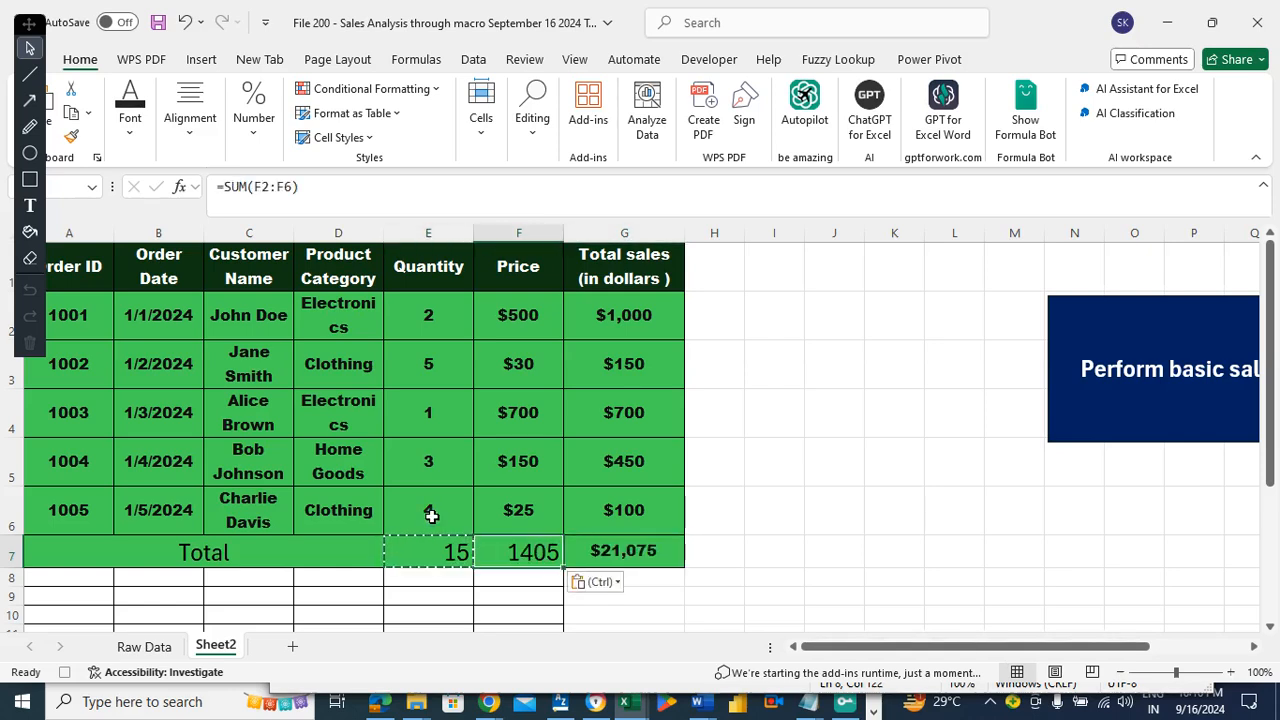
key(ctrl+c)
key(Right)
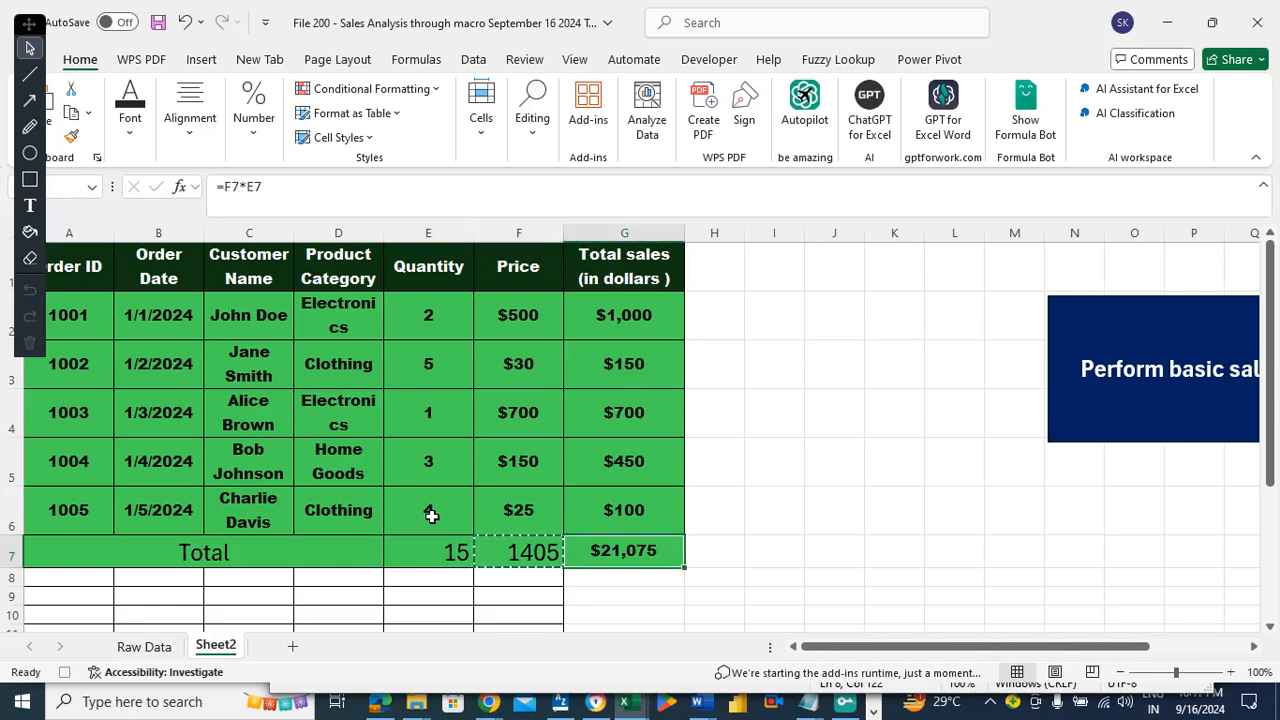
key(ctrl+v)
- Copy the formatting of the total sales cell G6 onto the summed cell G7
key(Left)
key(Left)
key(Right)
key(Right)
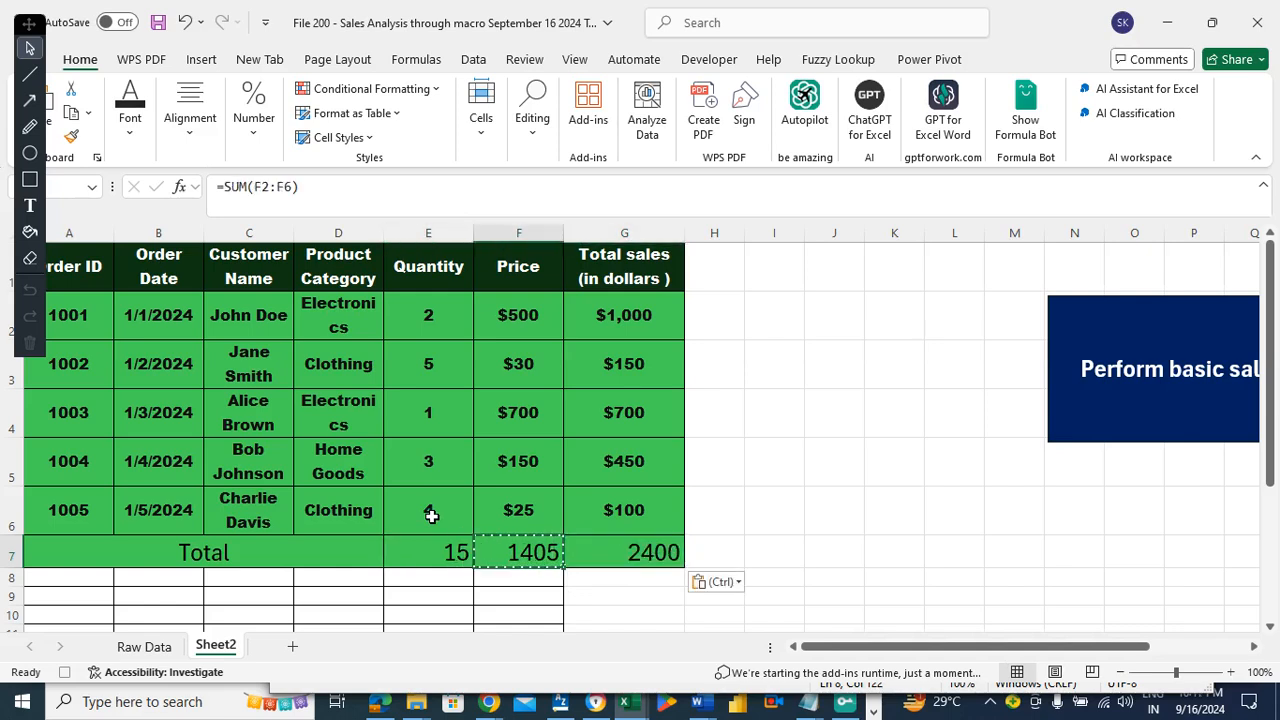
key(Up)
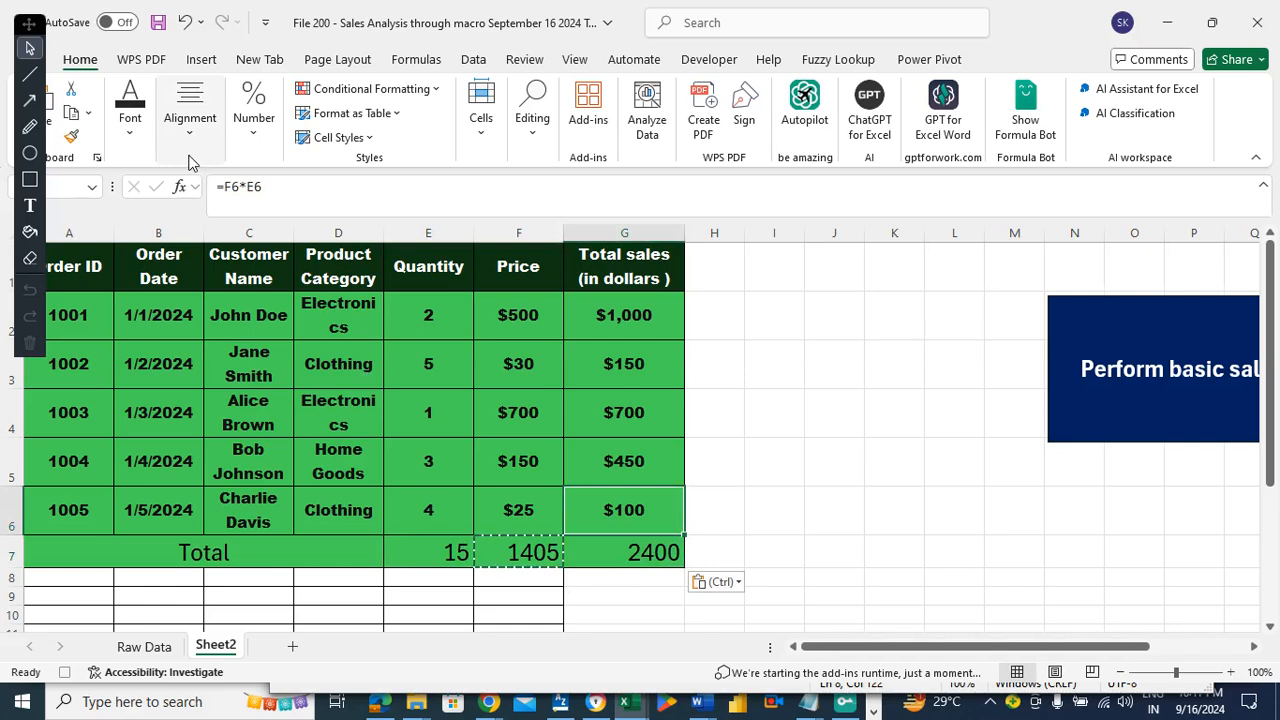
click(71, 136)
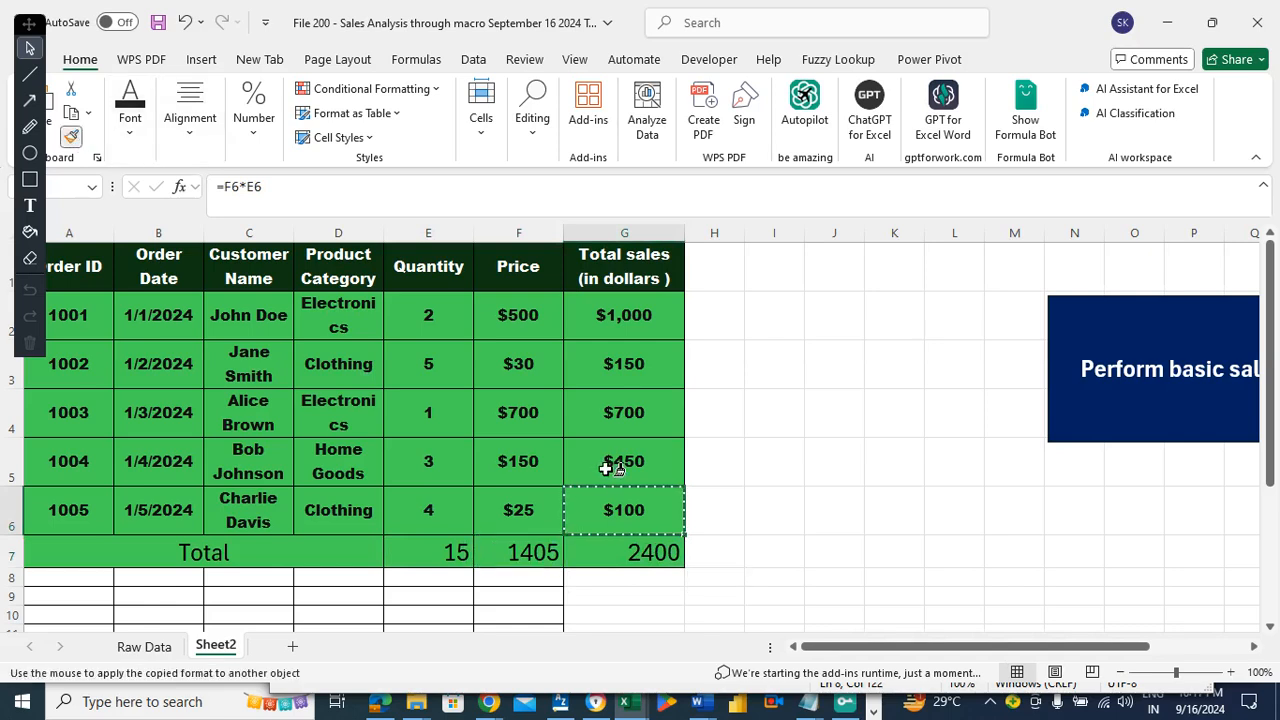
click(638, 553)
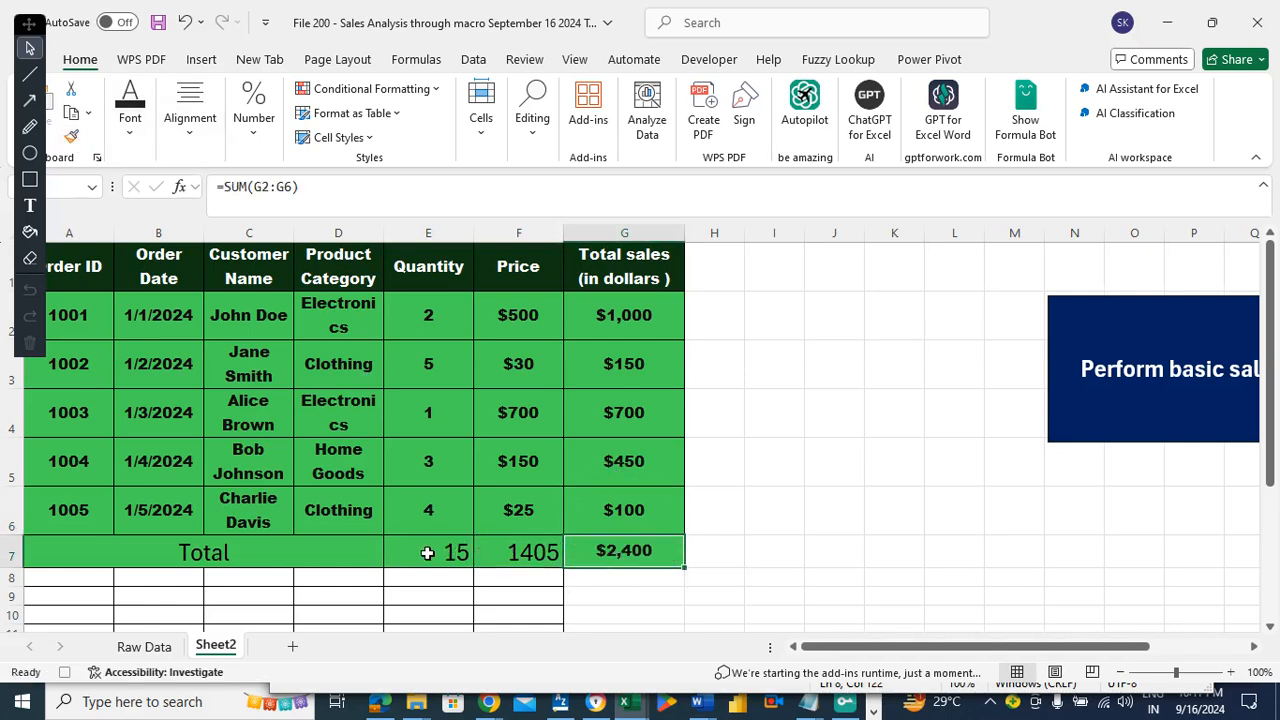
- Make the sums in E7:F7 and the merged Total label in row 7 bold
drag(428, 554, 486, 560)
click(122, 116)
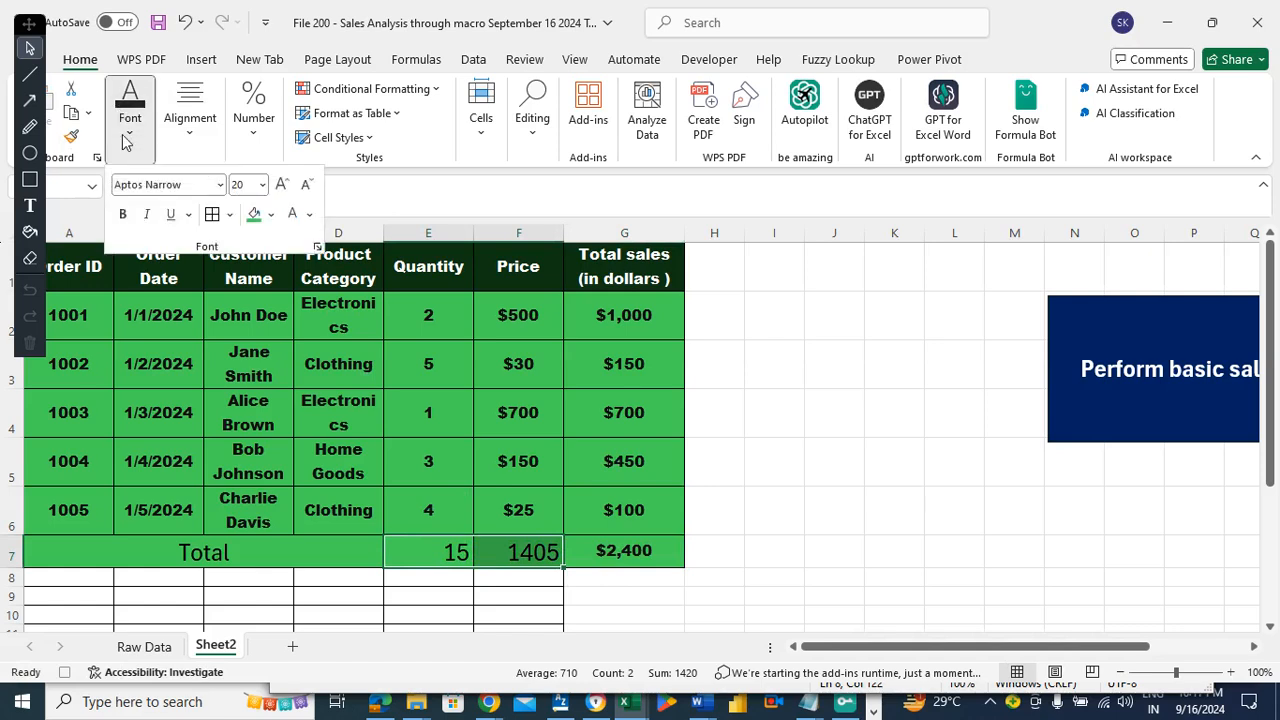
click(123, 214)
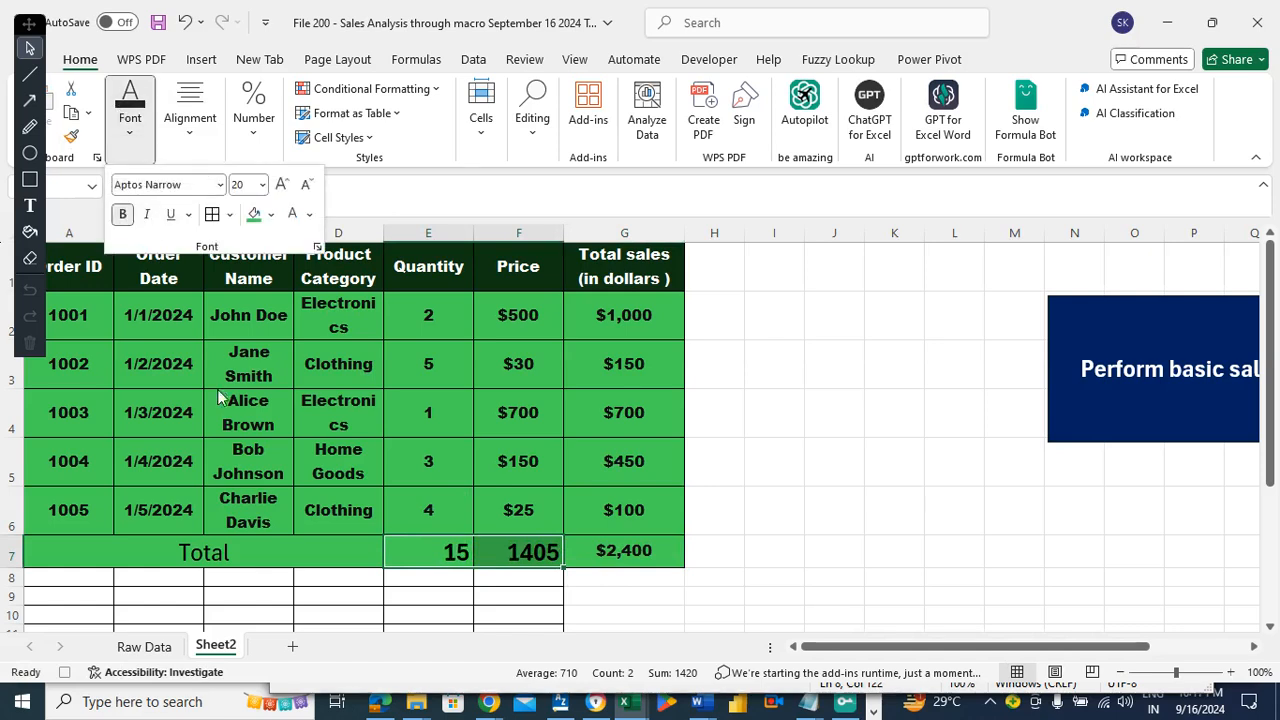
click(217, 551)
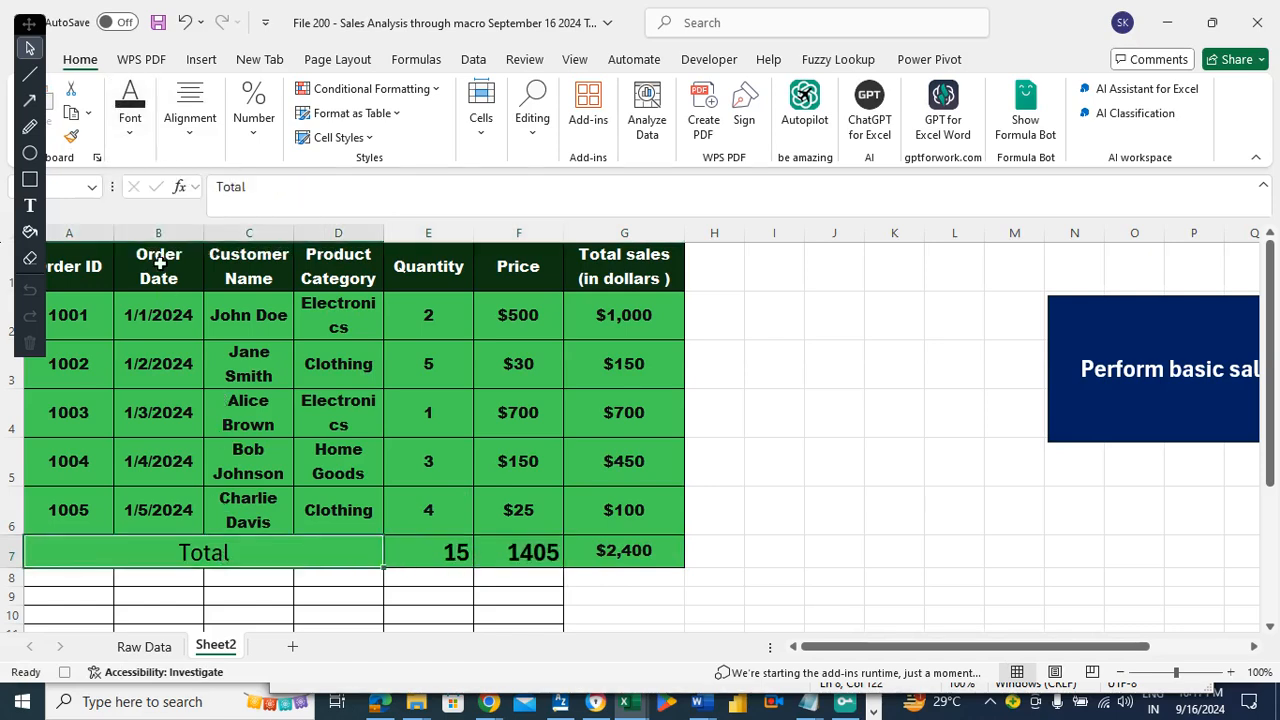
click(129, 136)
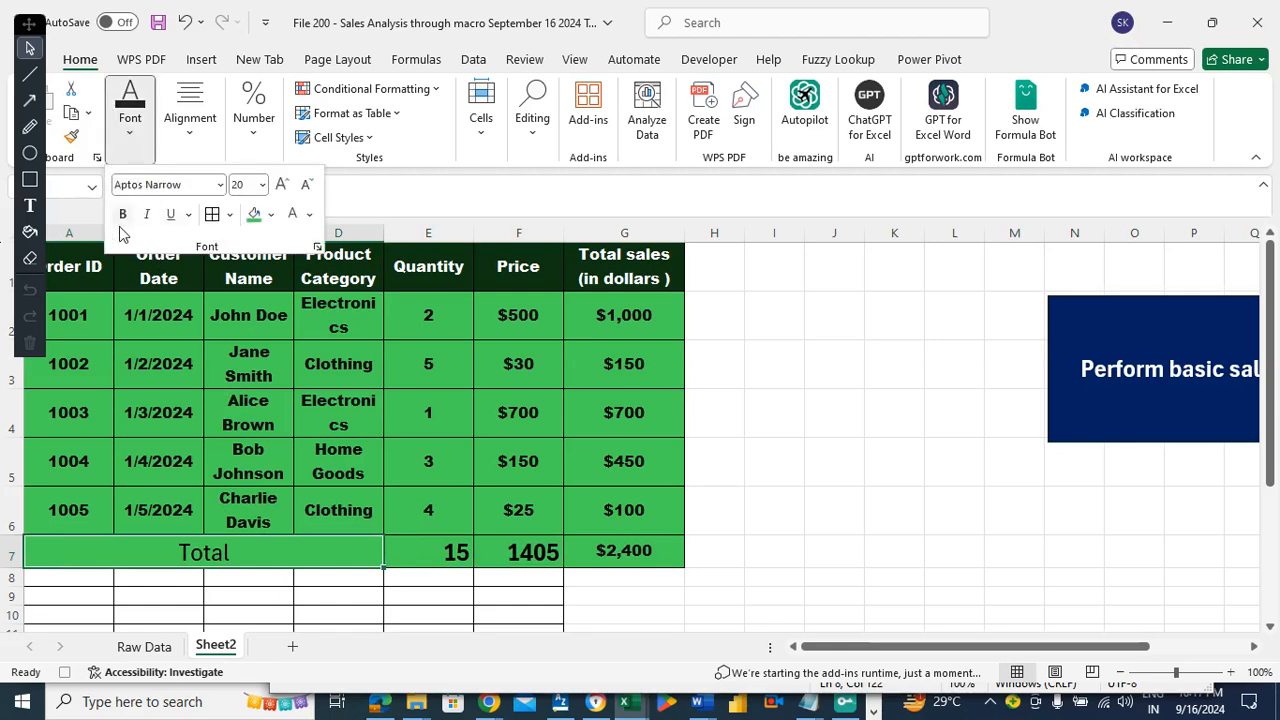
click(123, 214)
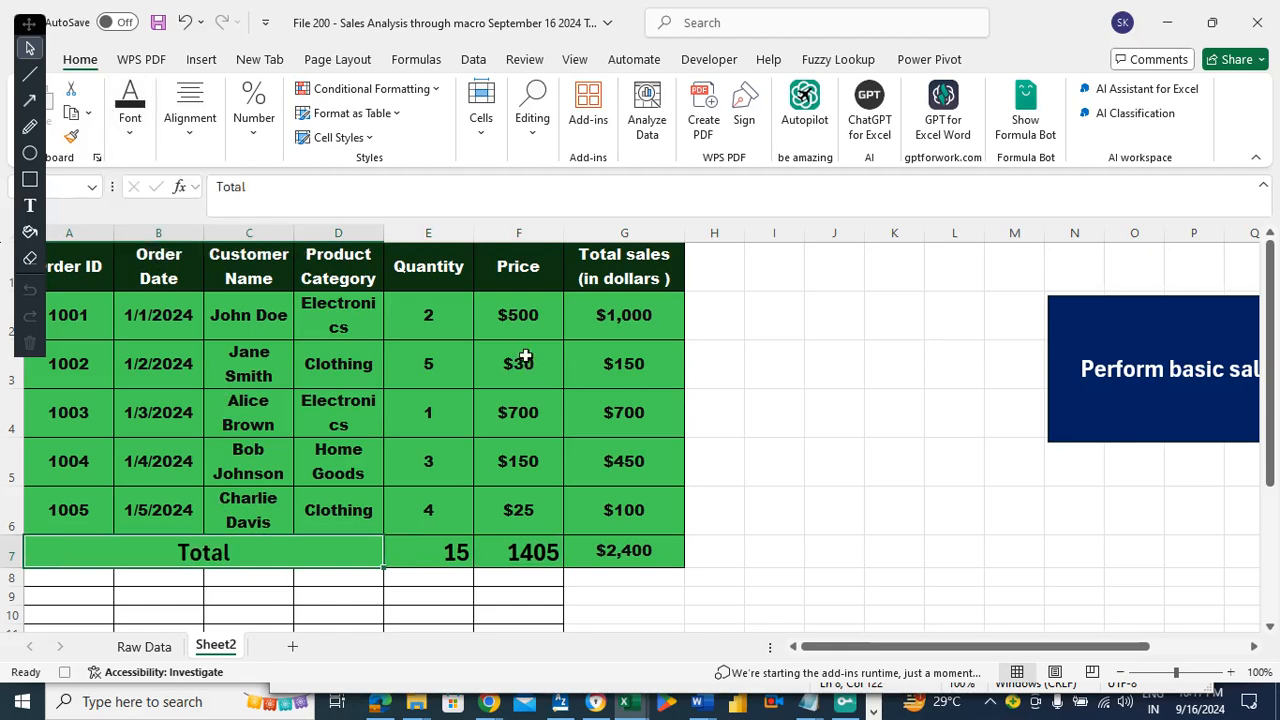
click(196, 131)
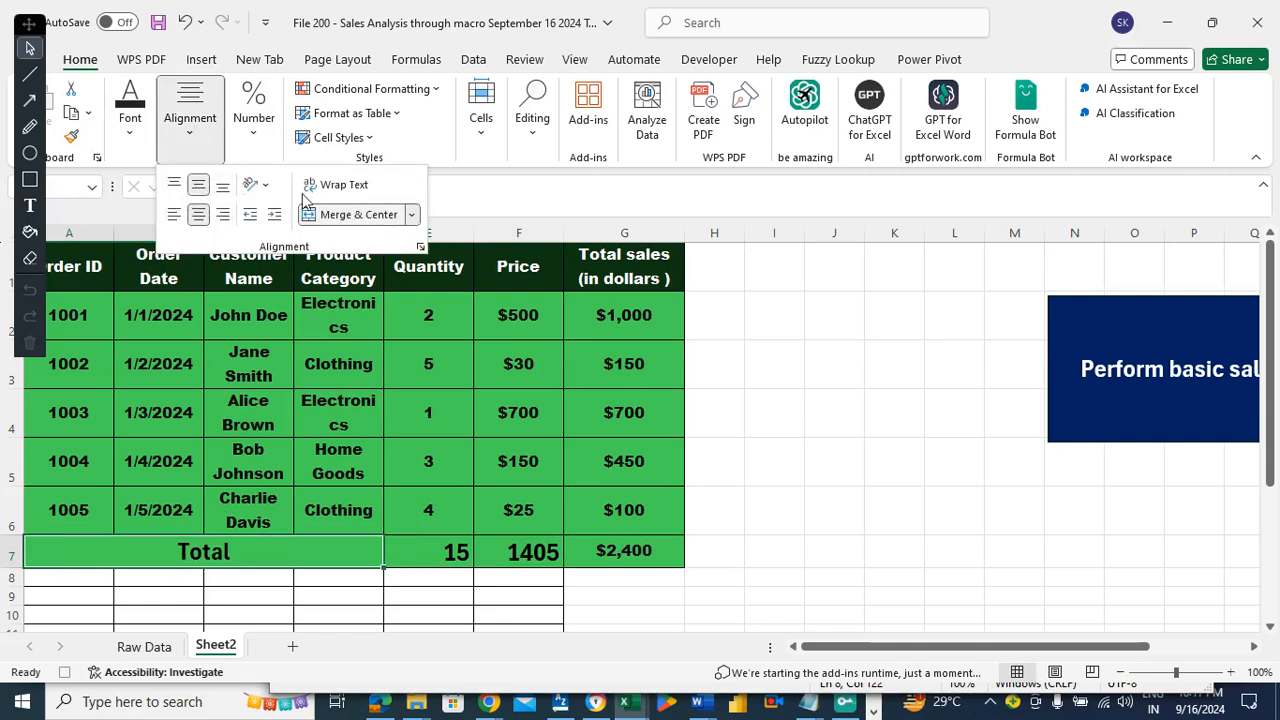
click(211, 186)
click(200, 187)
click(827, 330)
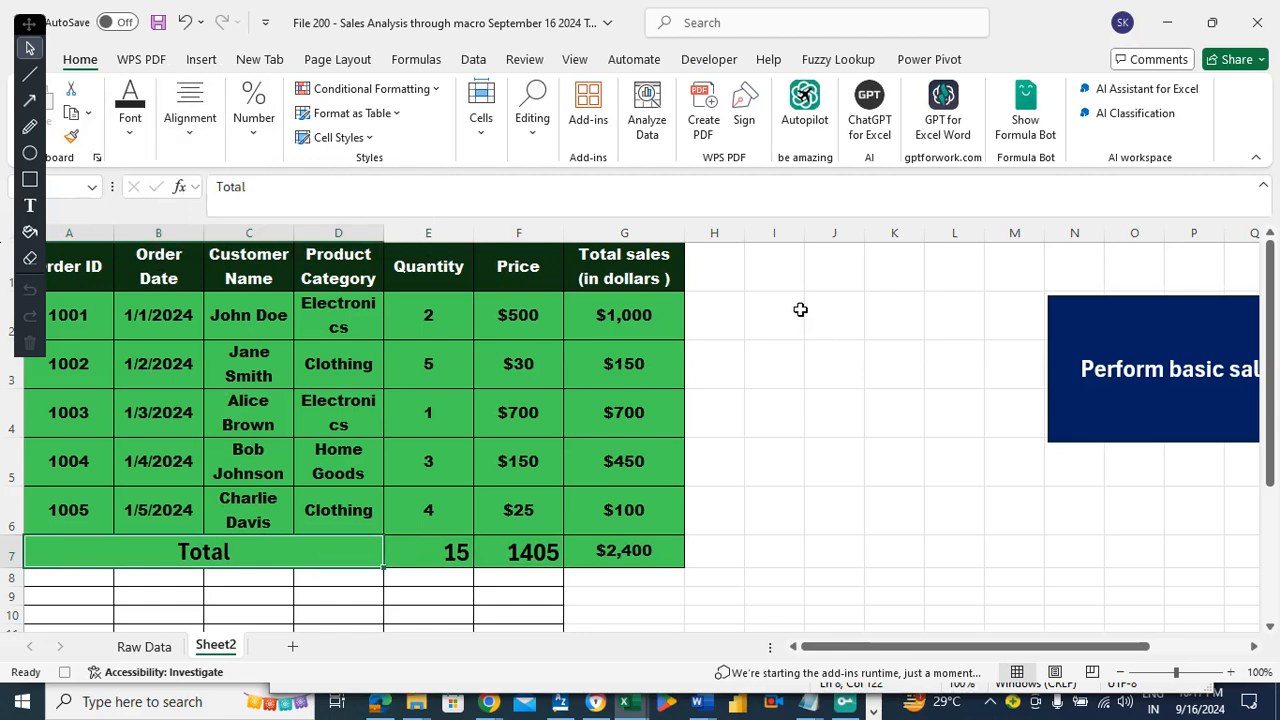
- Center the values in E7:G7 horizontally and align them to the middle vertically
drag(425, 552, 608, 551)
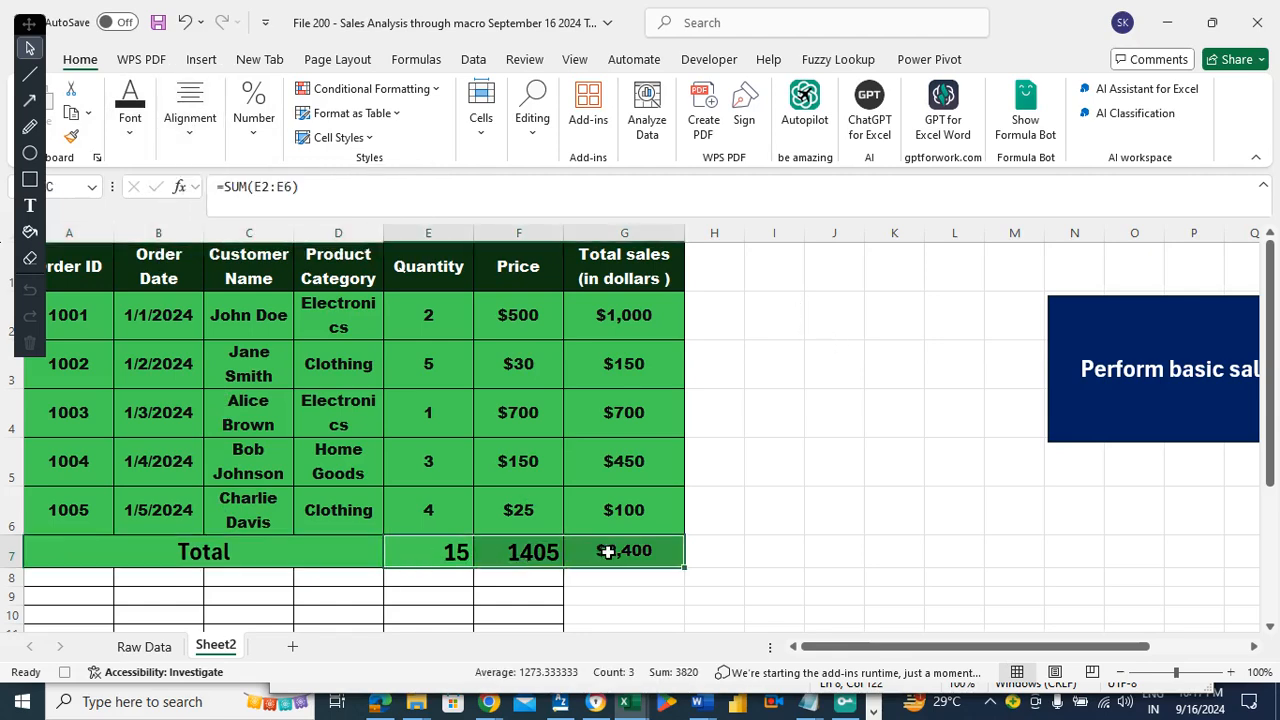
click(192, 148)
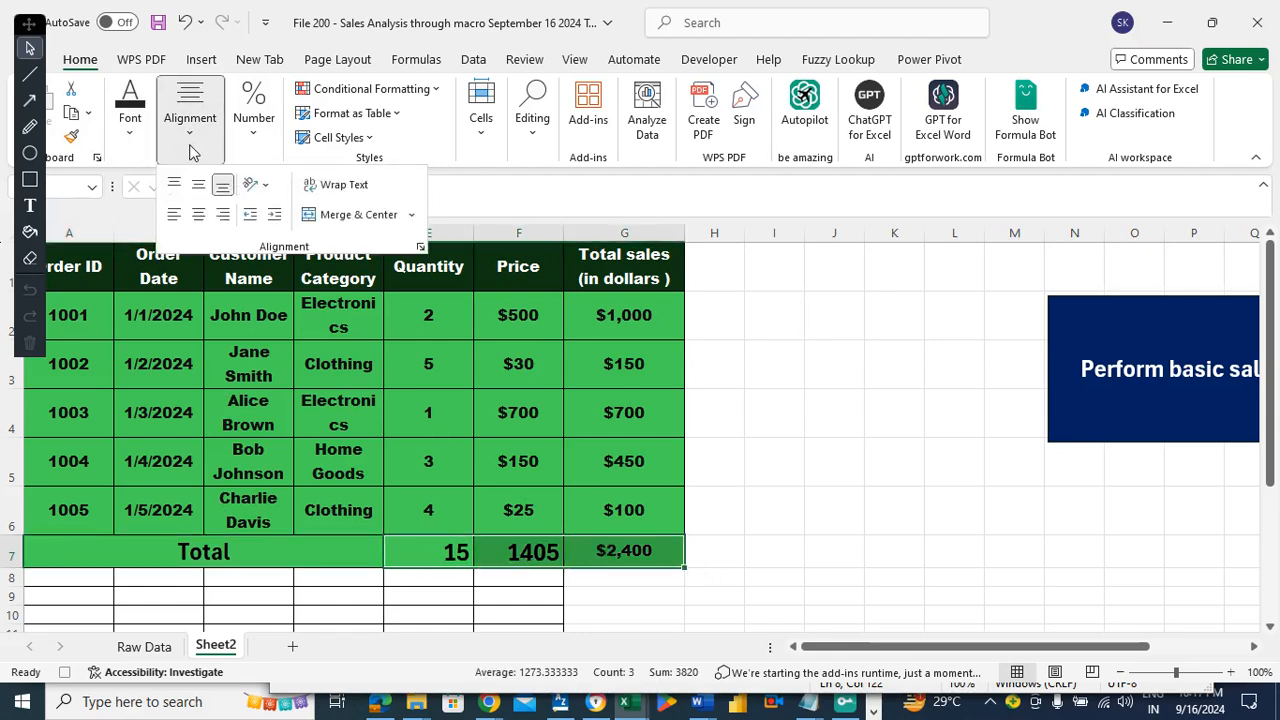
click(198, 214)
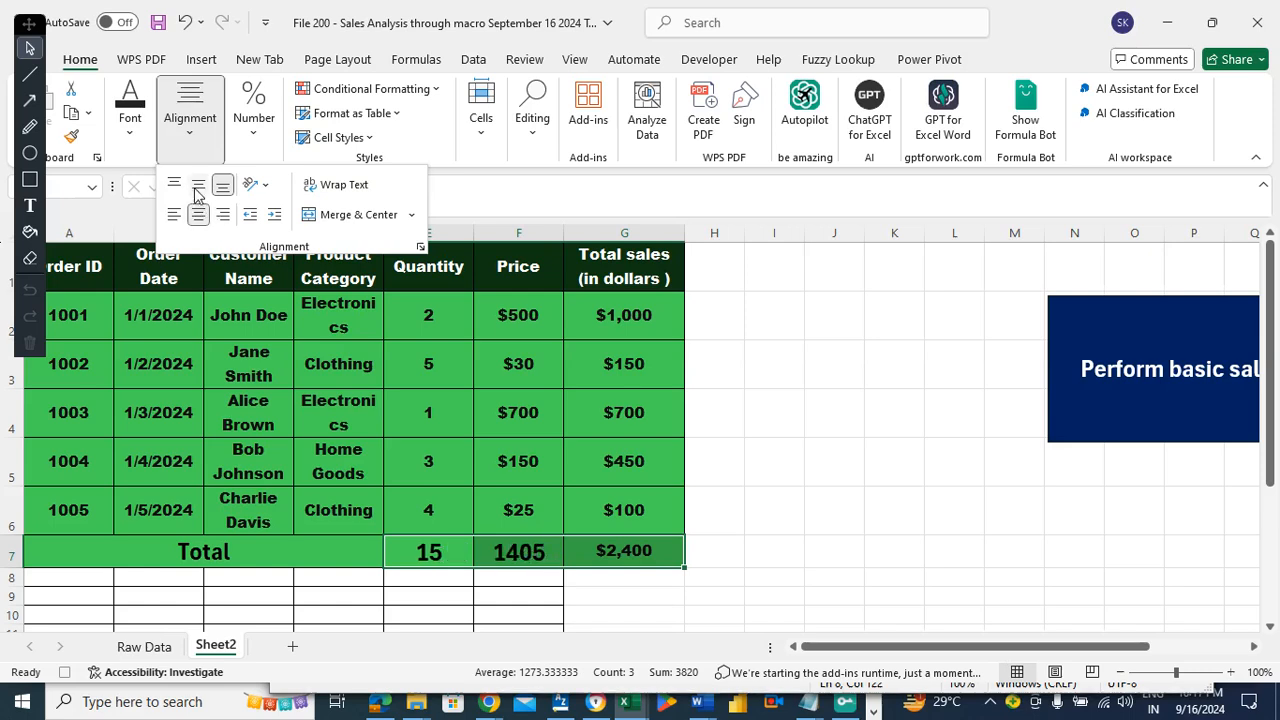
click(197, 189)
click(778, 280)
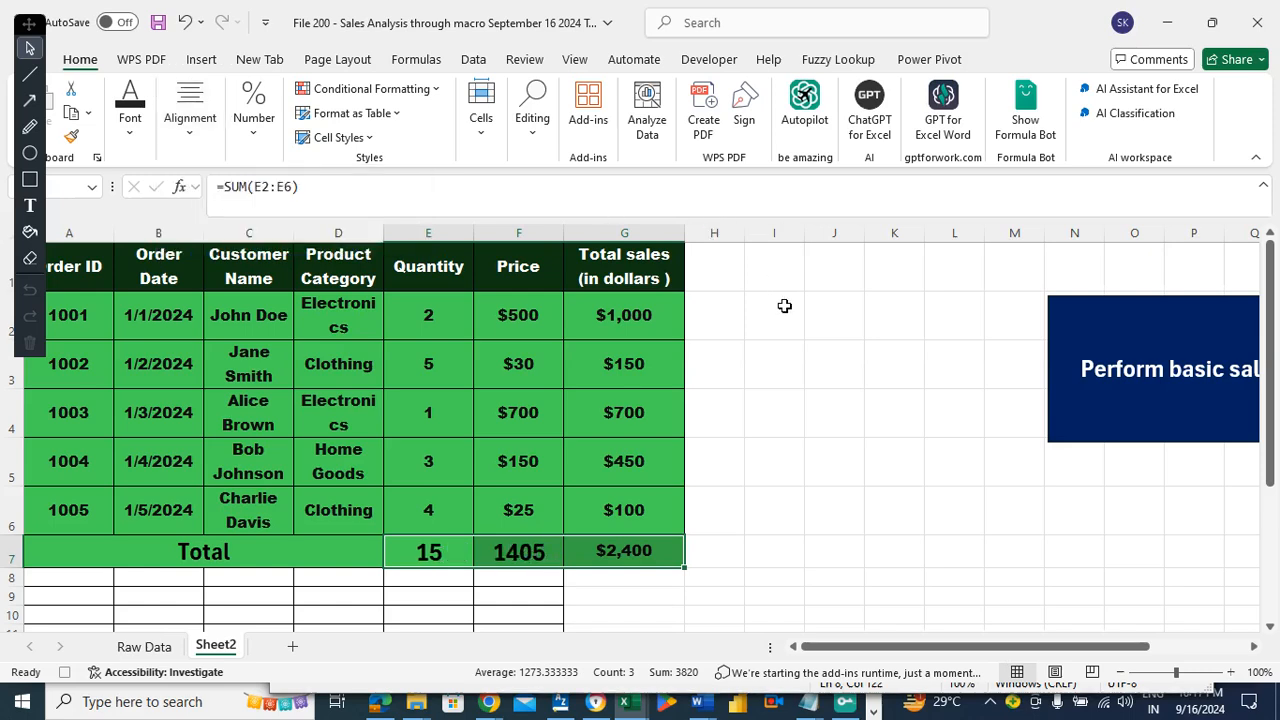
- Save the workbook and stop recording the macro
click(784, 306)
key(ctrl+s)
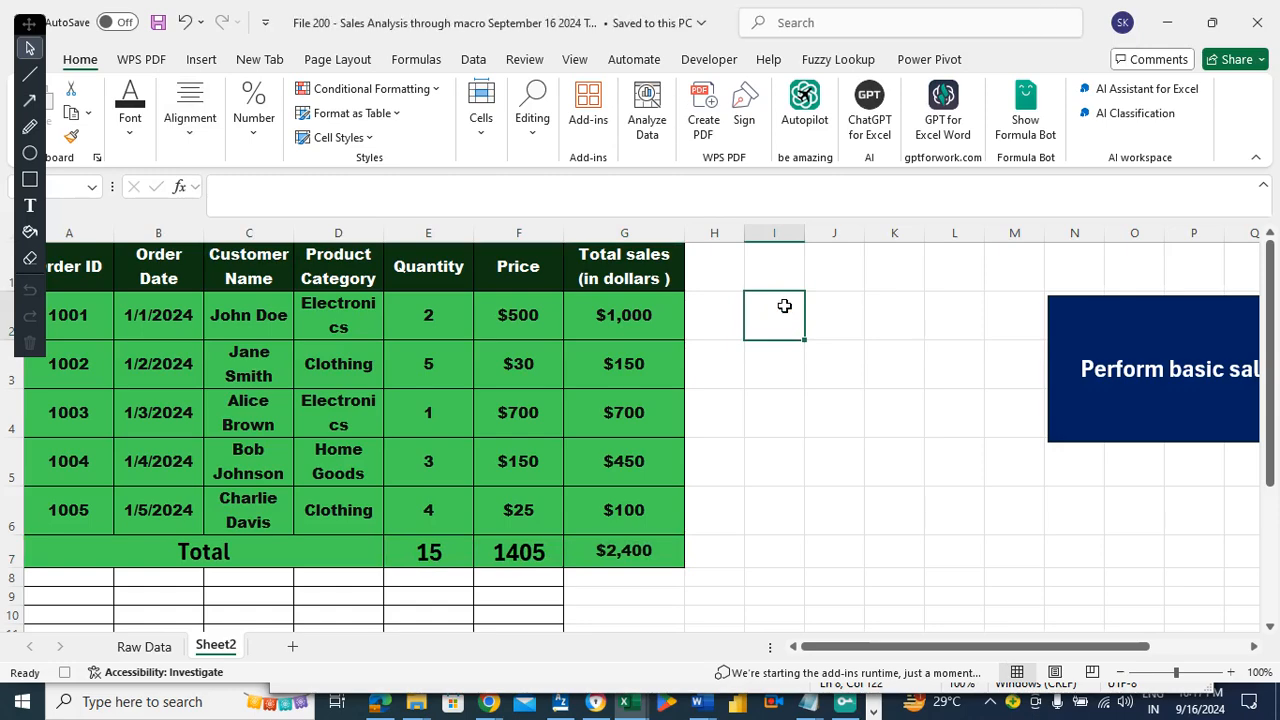
click(709, 61)
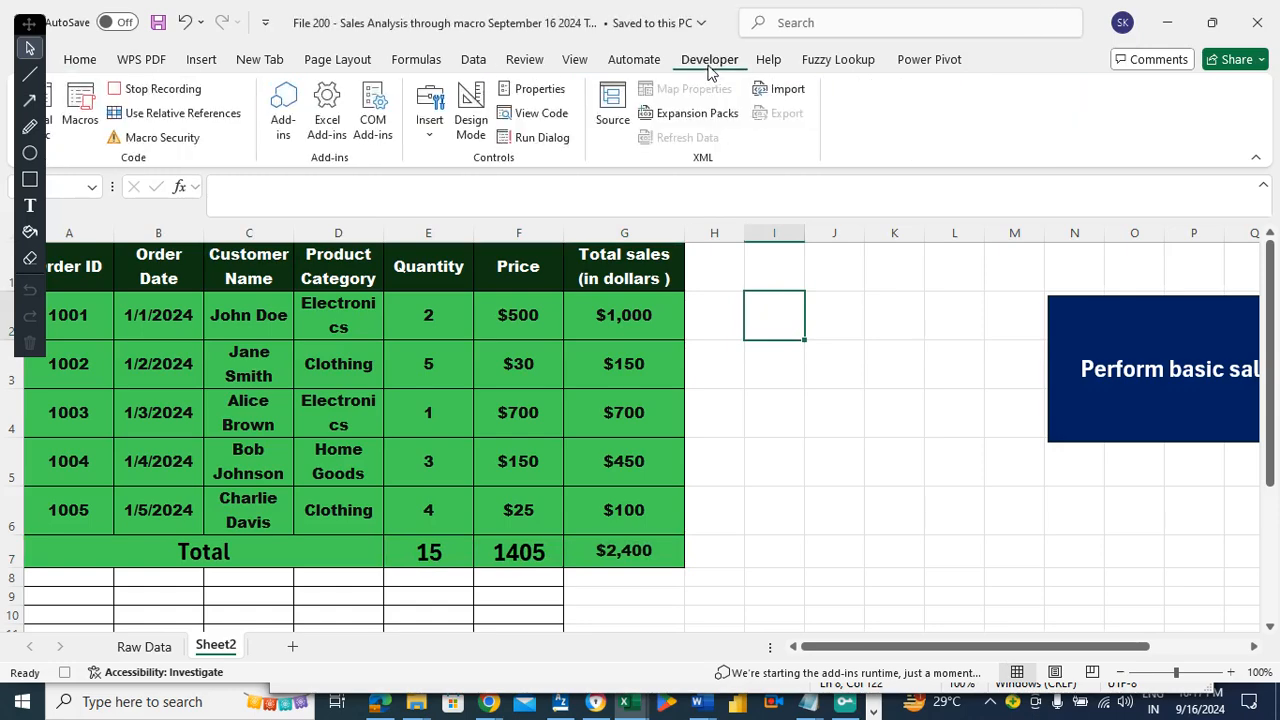
click(172, 89)
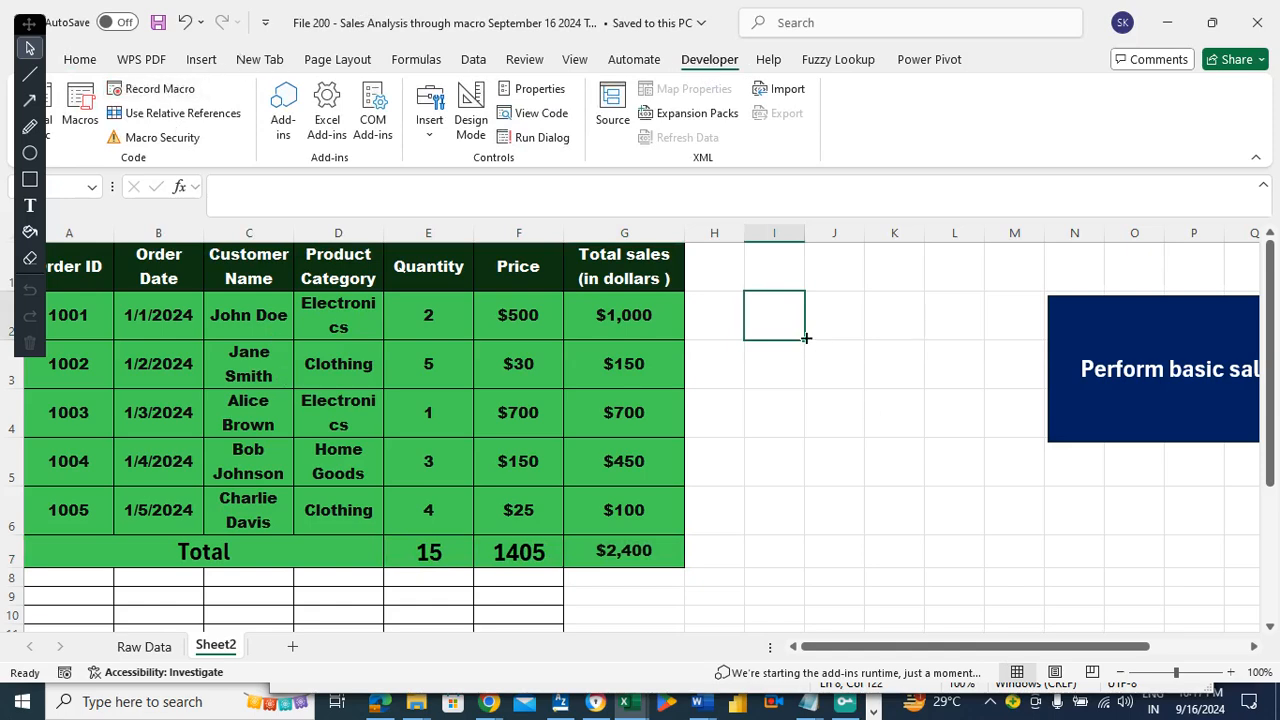
- Assign the macro Formatsalesanalysissep16 from the File 200 - Sales Analysis through macro September 16 2024 Tamil.xlsm workbook to the blue rectangle
right_click(1077, 314)
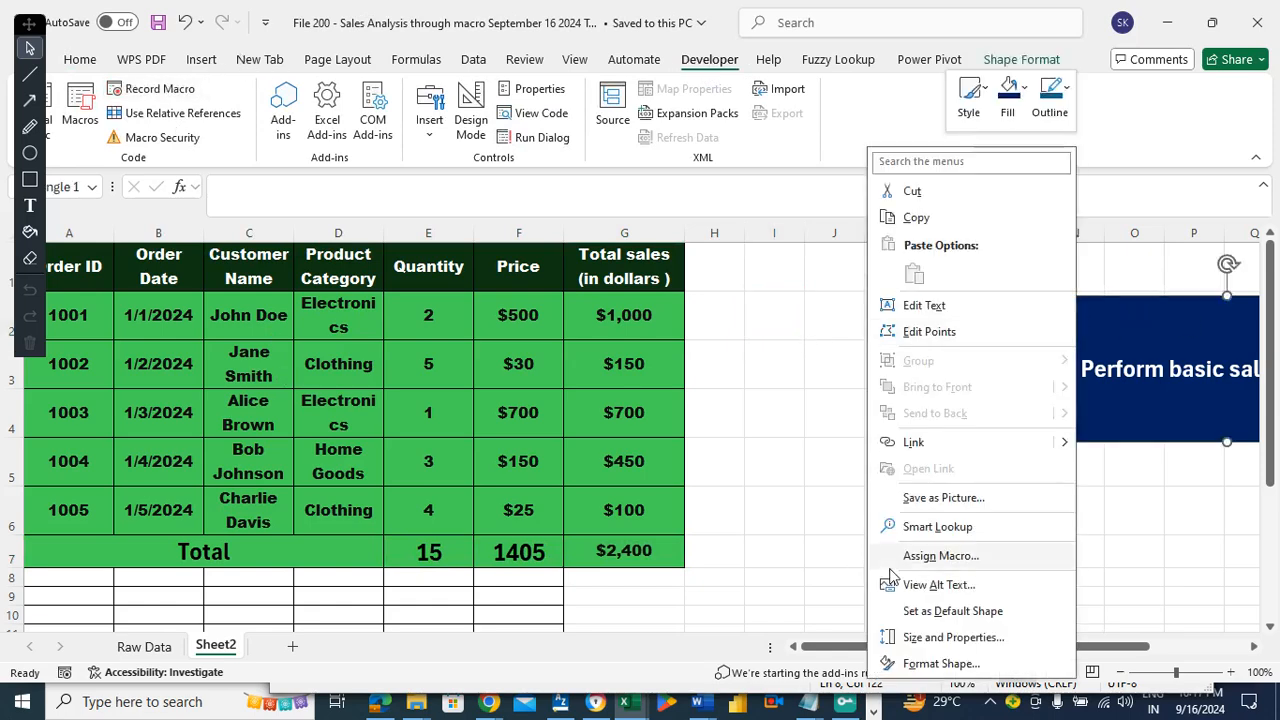
click(925, 557)
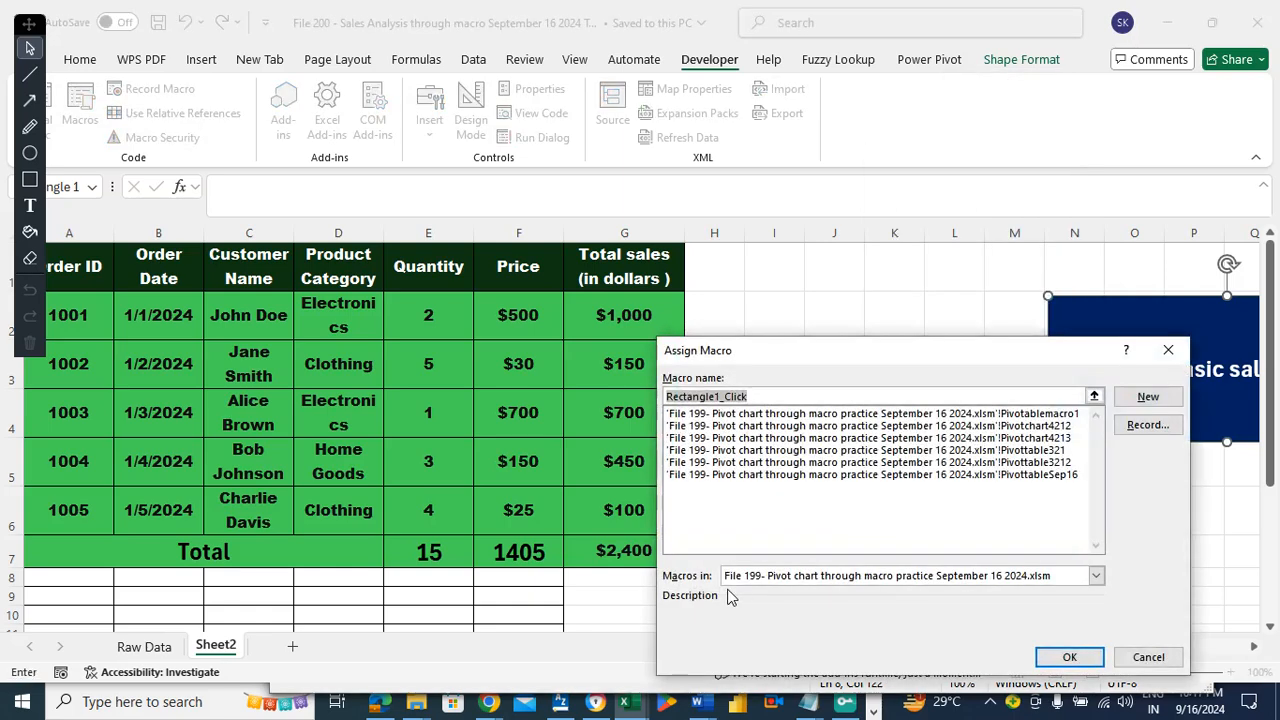
click(1096, 575)
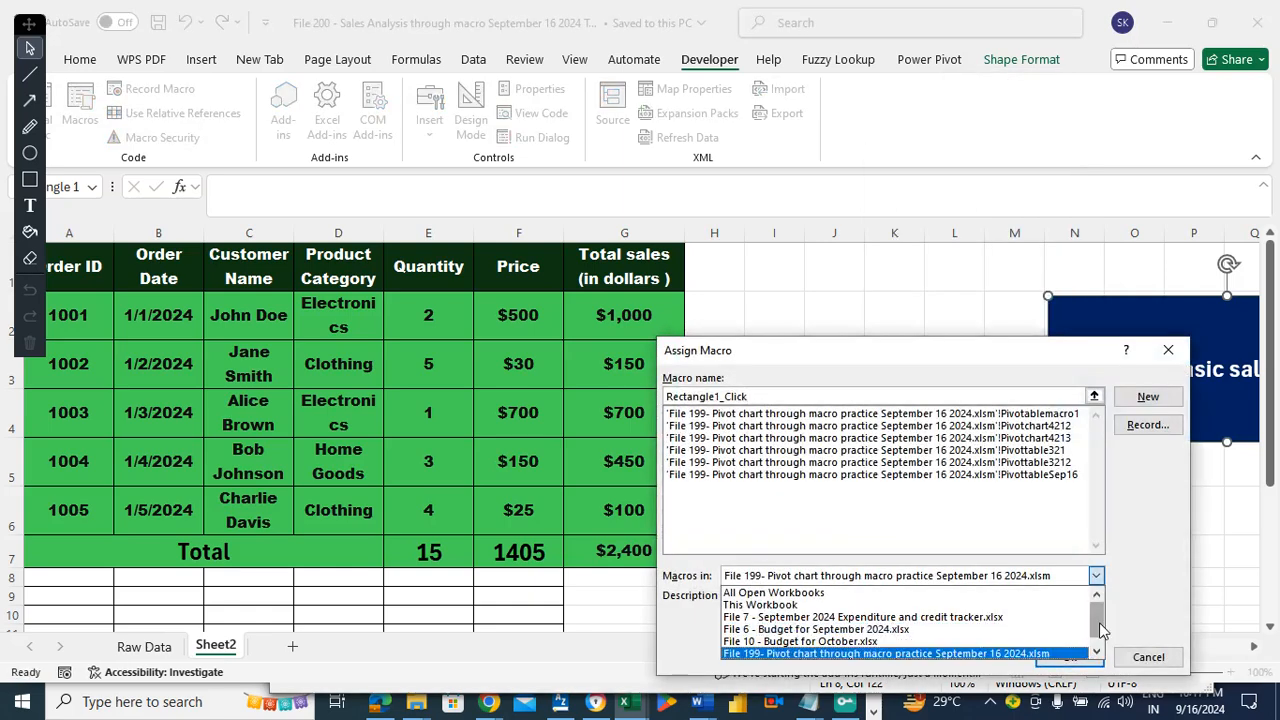
scroll(1100, 628, down, 1)
click(762, 654)
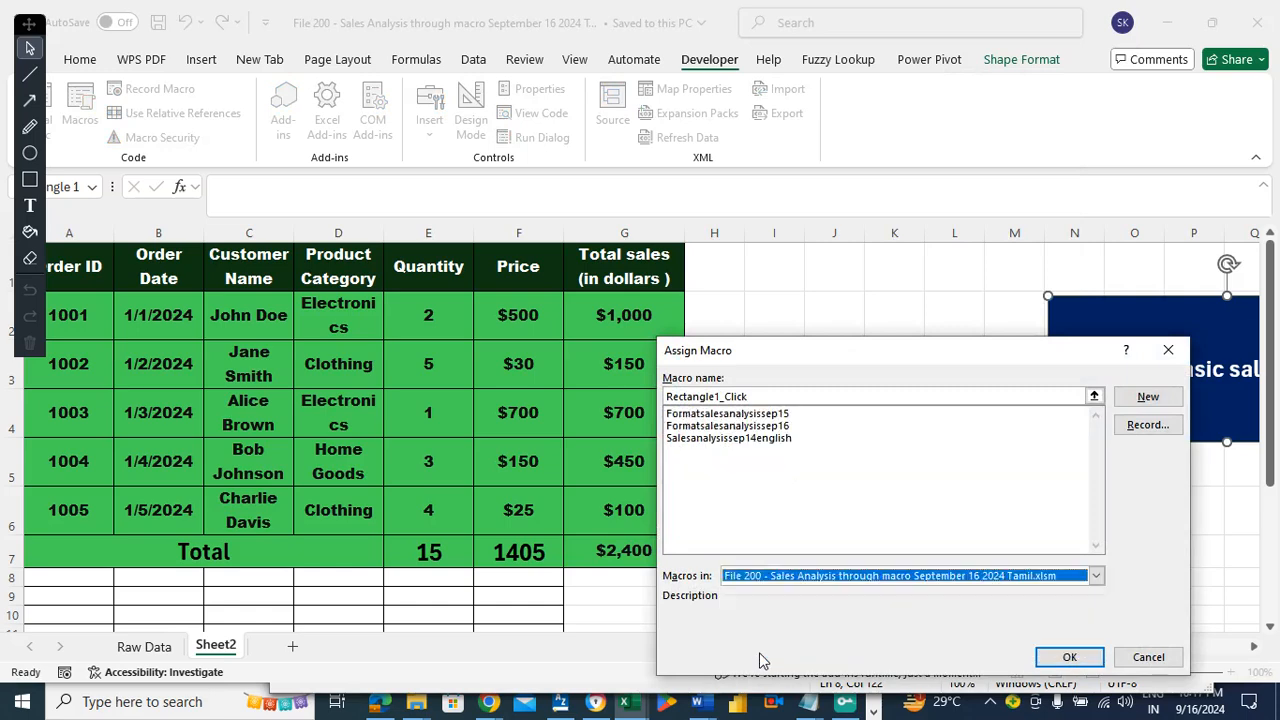
click(730, 427)
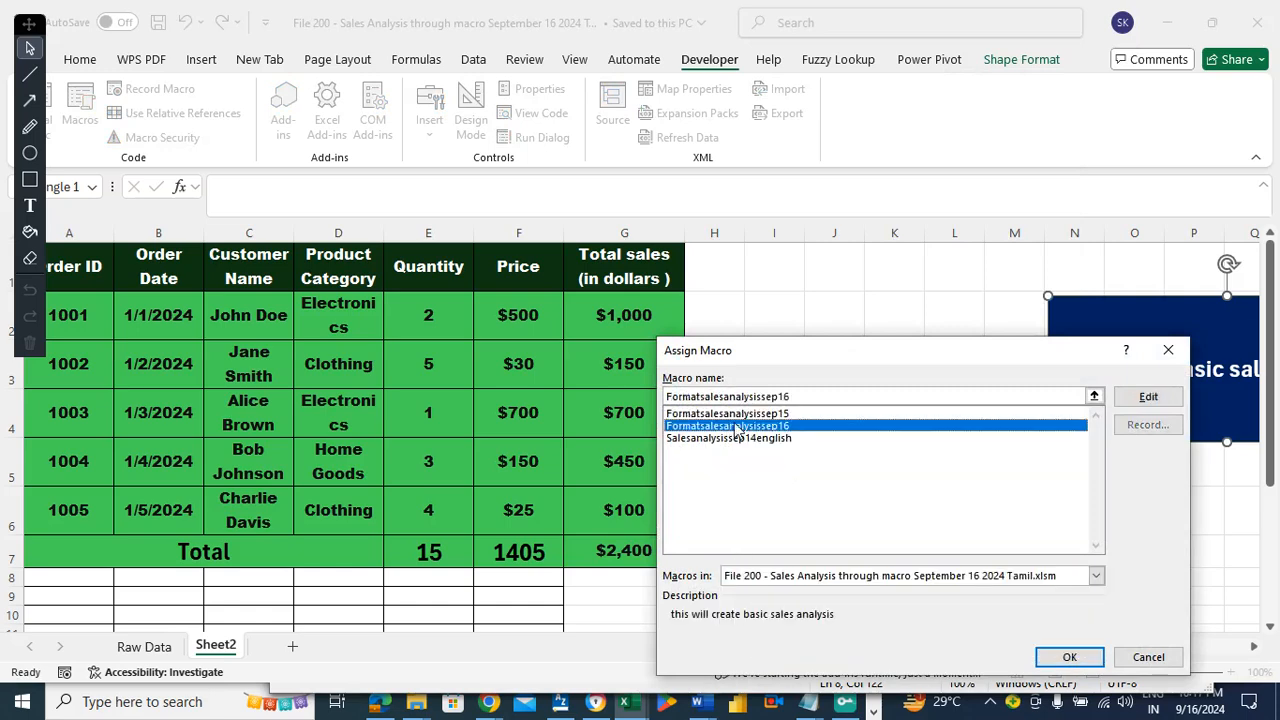
click(1056, 656)
click(876, 331)
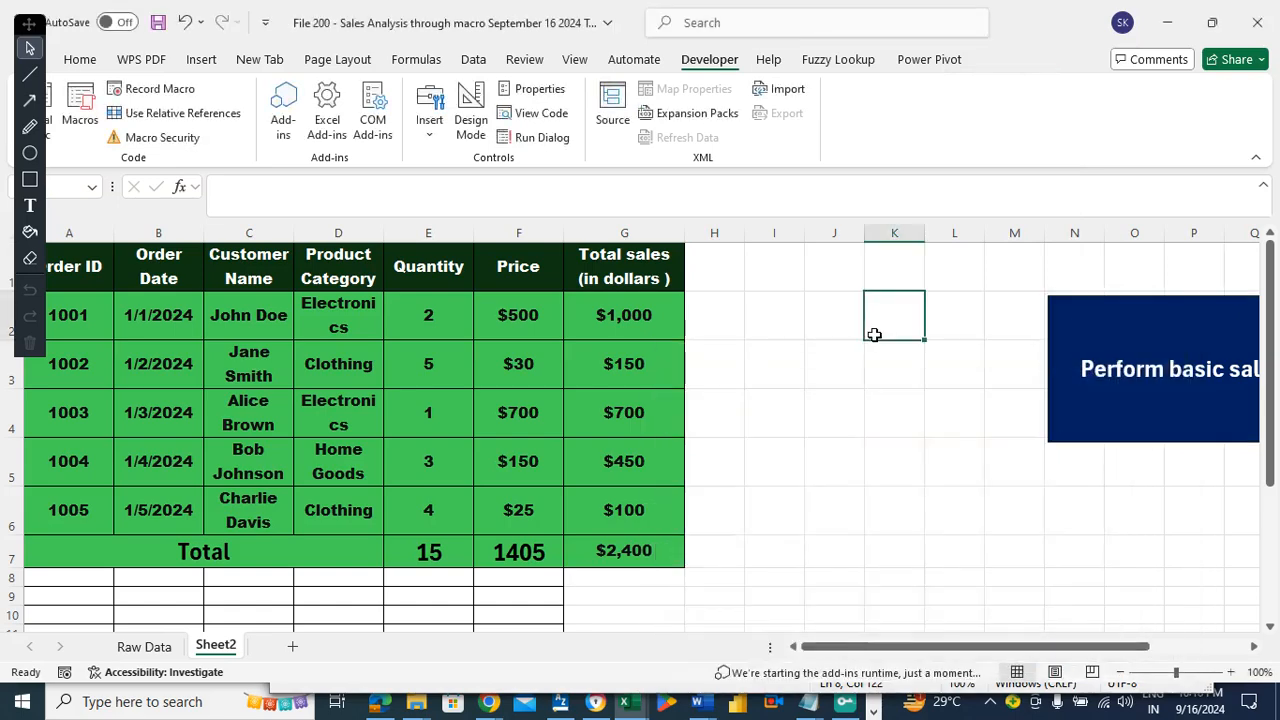
- Copy the table from the Raw Data sheet over the formatted table in Sheet2 starting at A1, and delete the Total sales column G
click(155, 650)
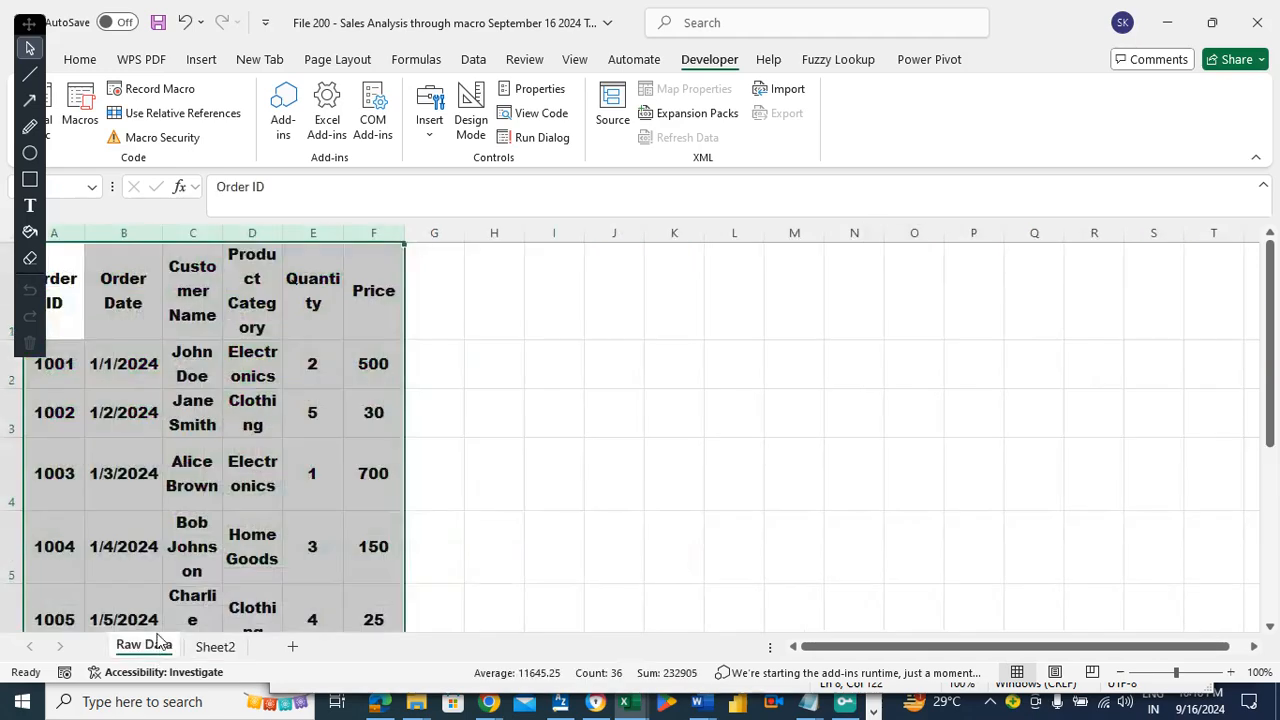
key(ctrl+c)
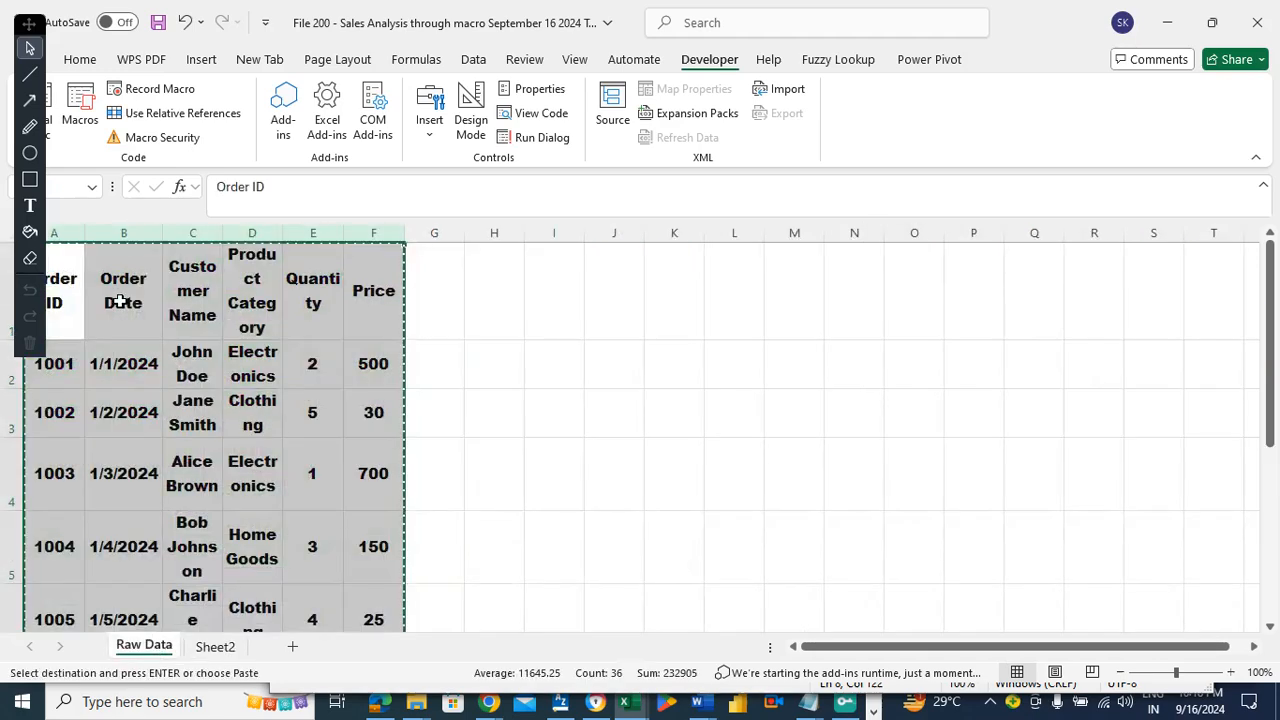
click(216, 648)
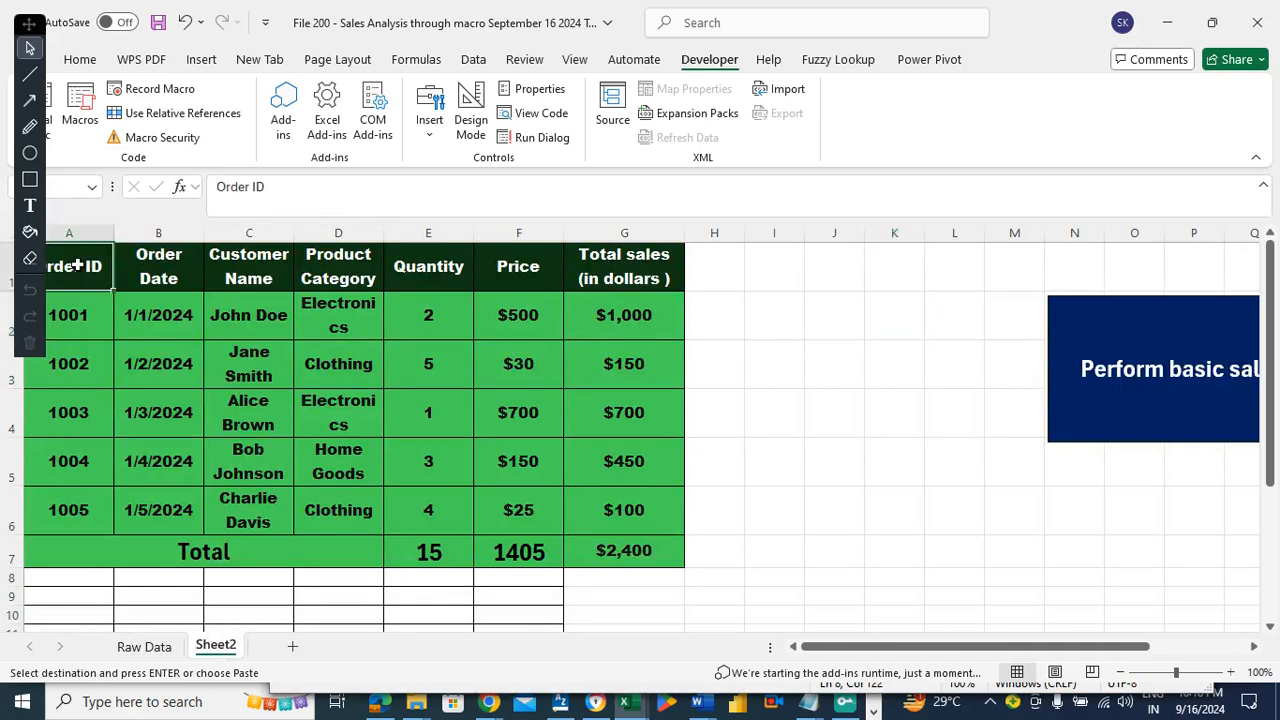
key(ctrl+v)
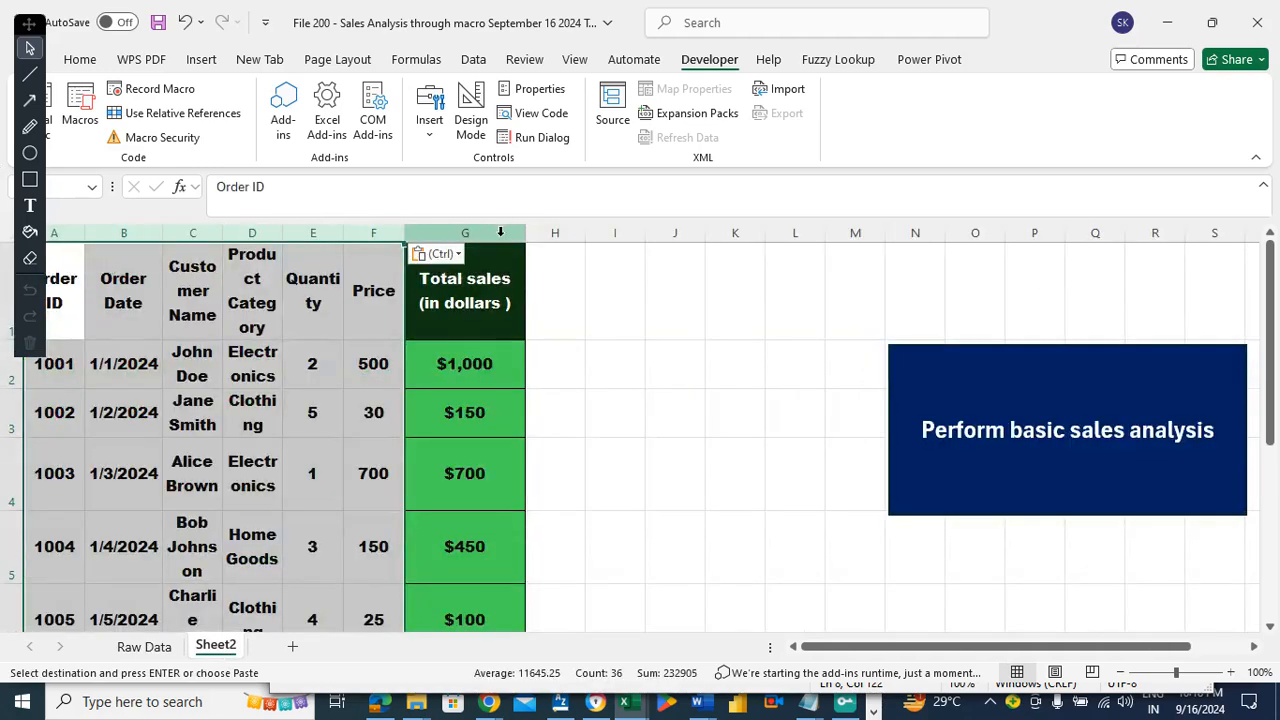
right_click(500, 232)
click(553, 447)
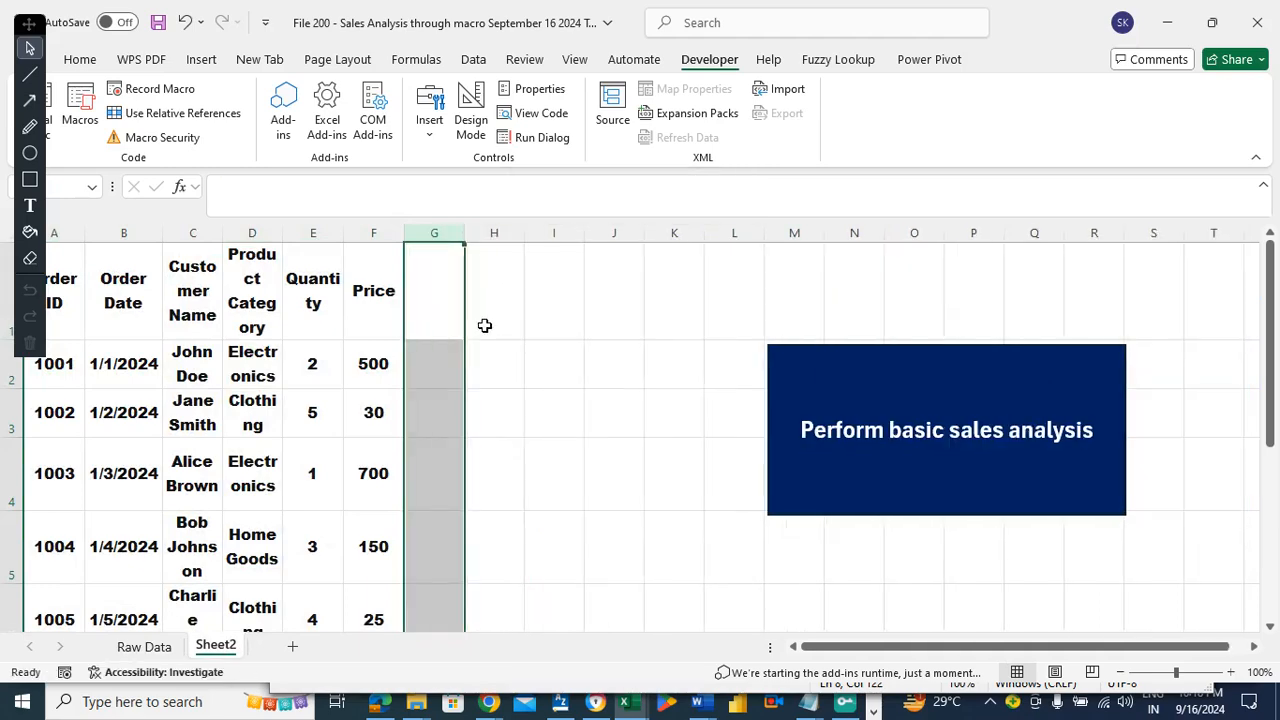
- Select cell A1 in Sheet2 and run the macro assigned to the "Perform basic sales analysis" rectangle on the pasted raw data
click(446, 310)
key(Left)
key(Left)
key(Left)
key(Left)
key(Left)
key(Left)
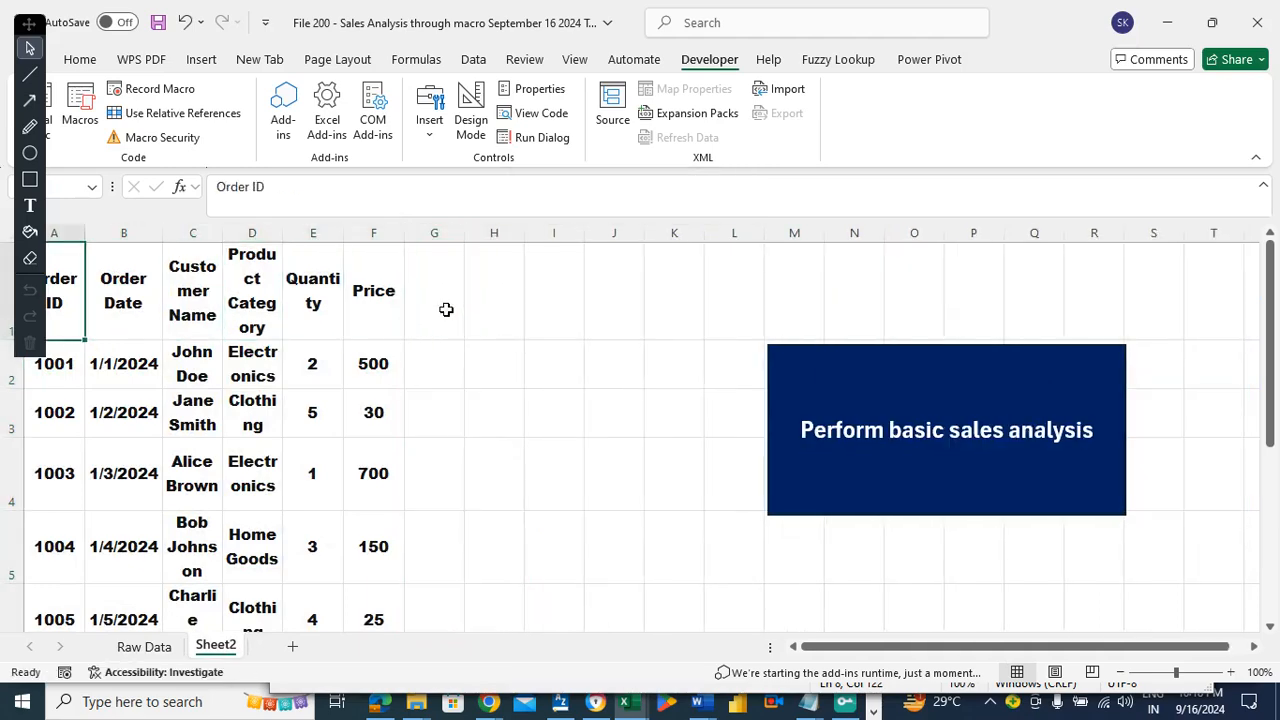
click(1006, 398)
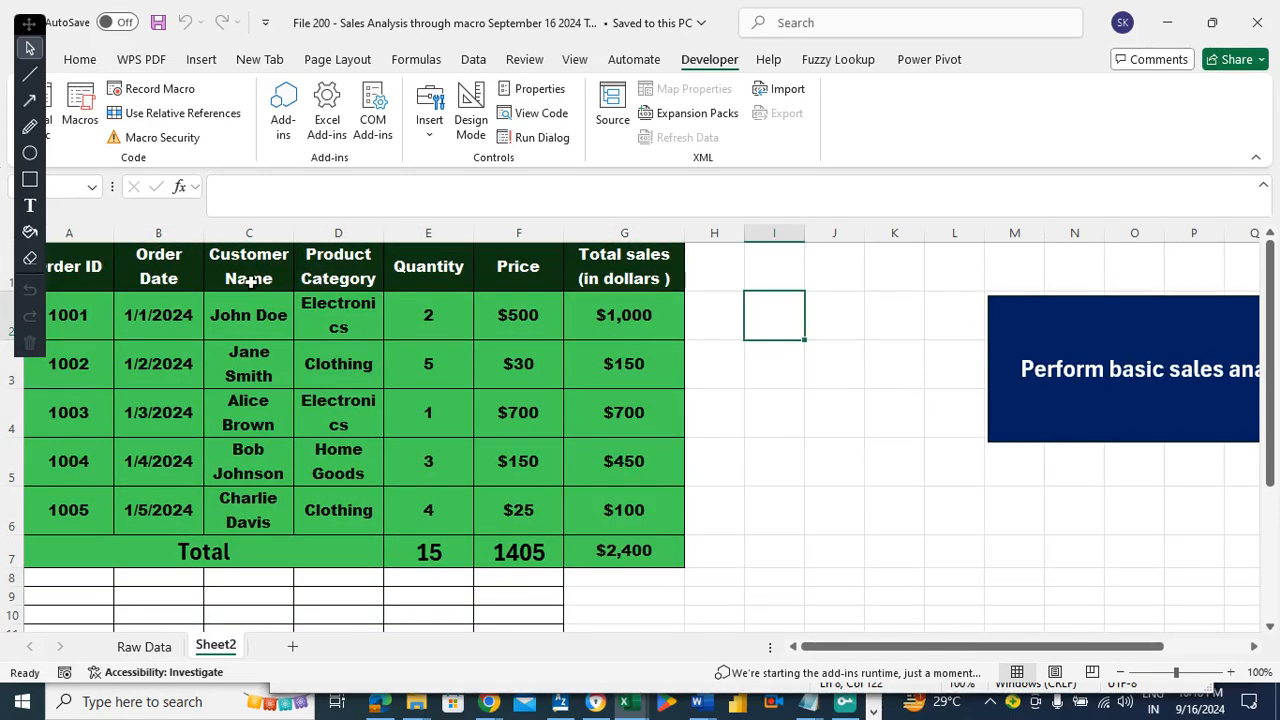
click(74, 293)
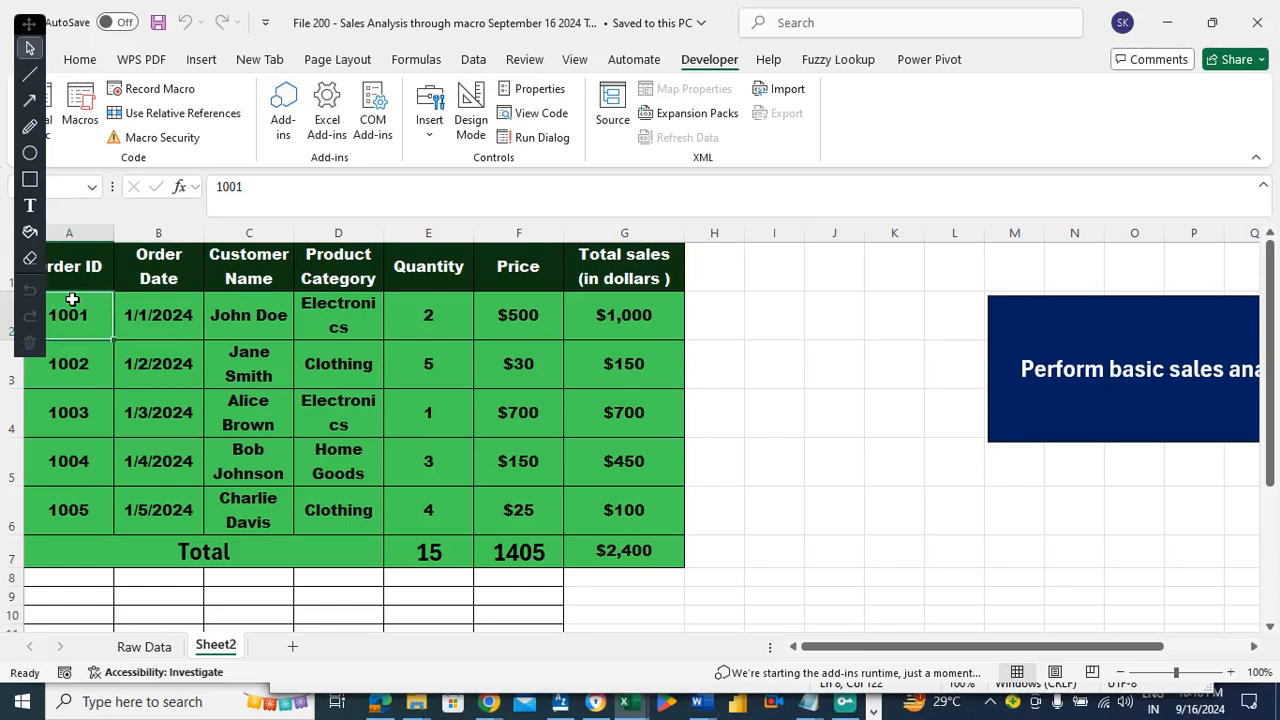
click(152, 312)
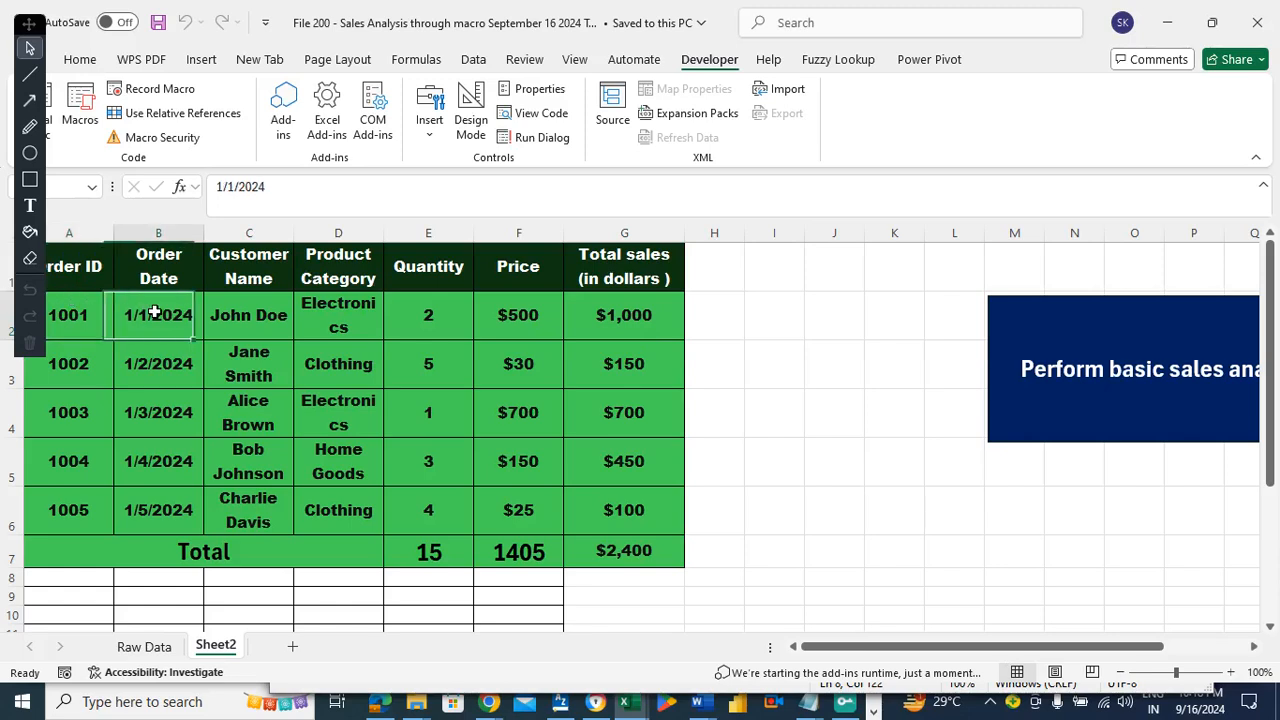
click(102, 312)
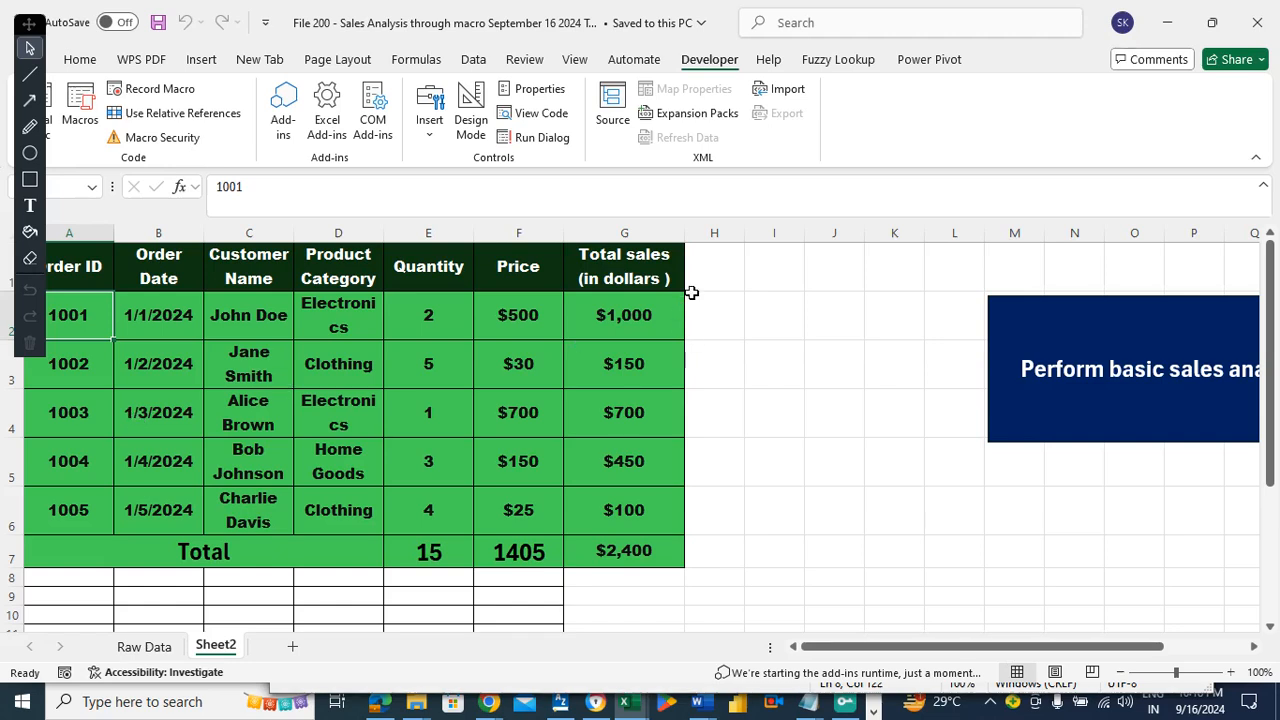
click(767, 314)
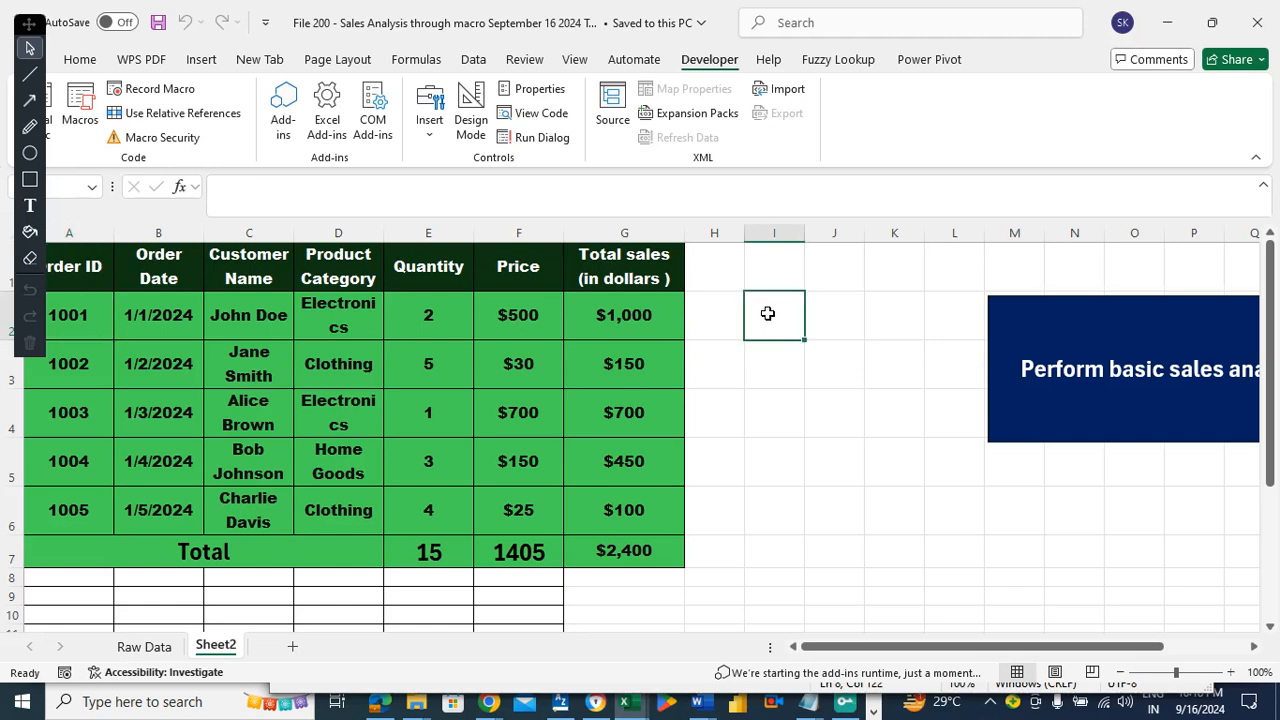